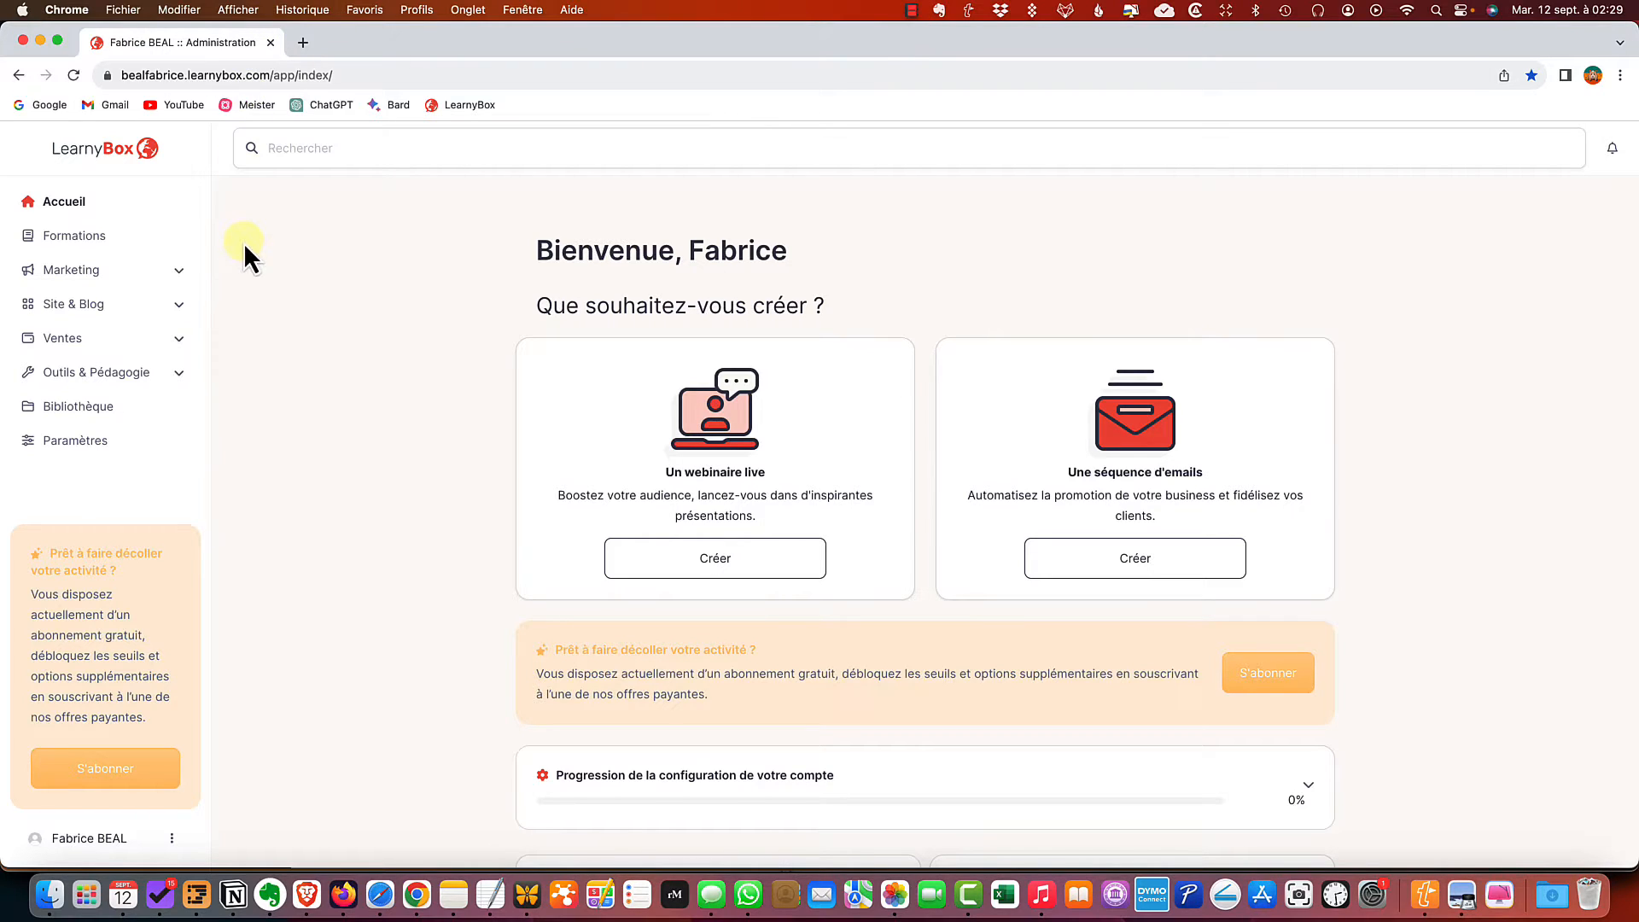
Open the Emails section of Marketing and review its Séquences, Contacts, Envois, Newsletters and Paramètres pages
left_click(111, 280)
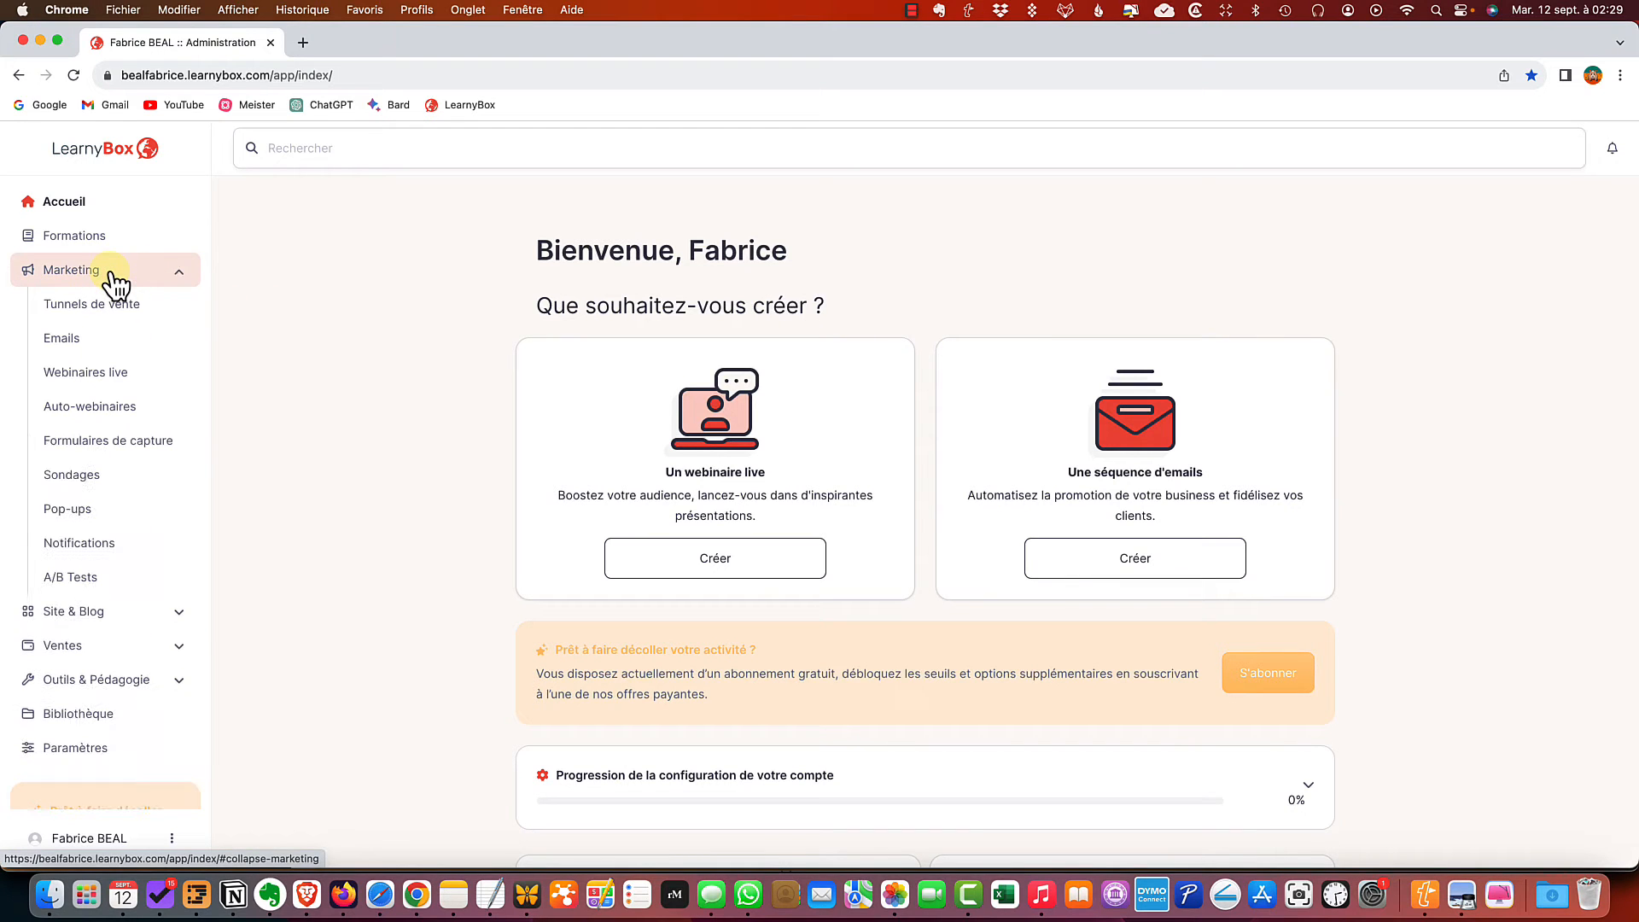
left_click(75, 344)
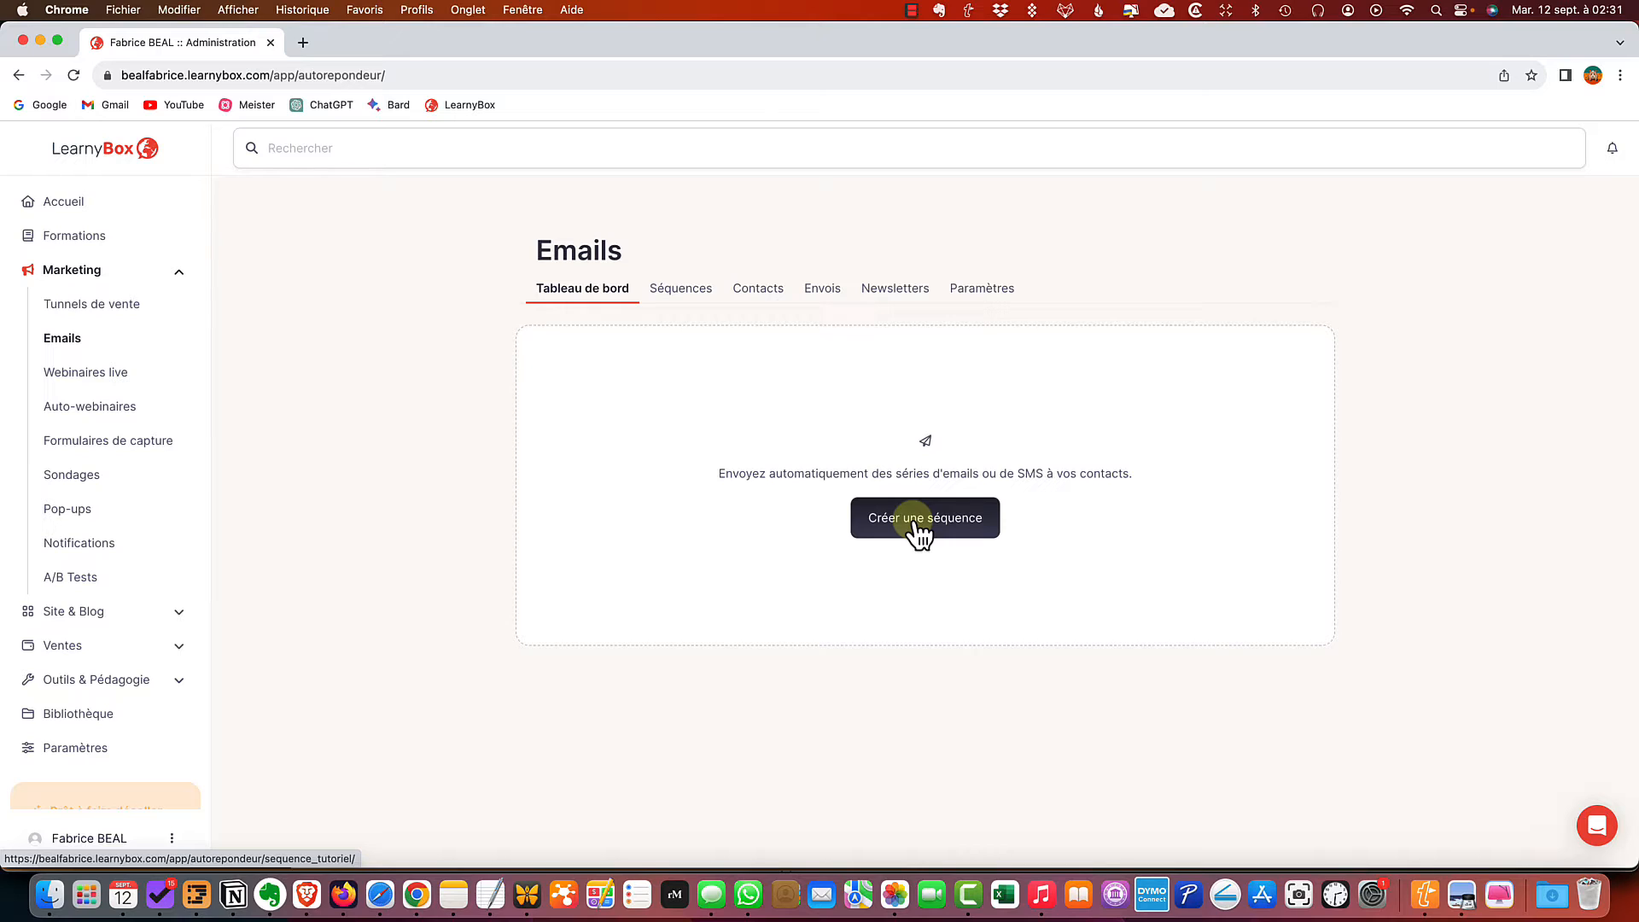
left_click(677, 292)
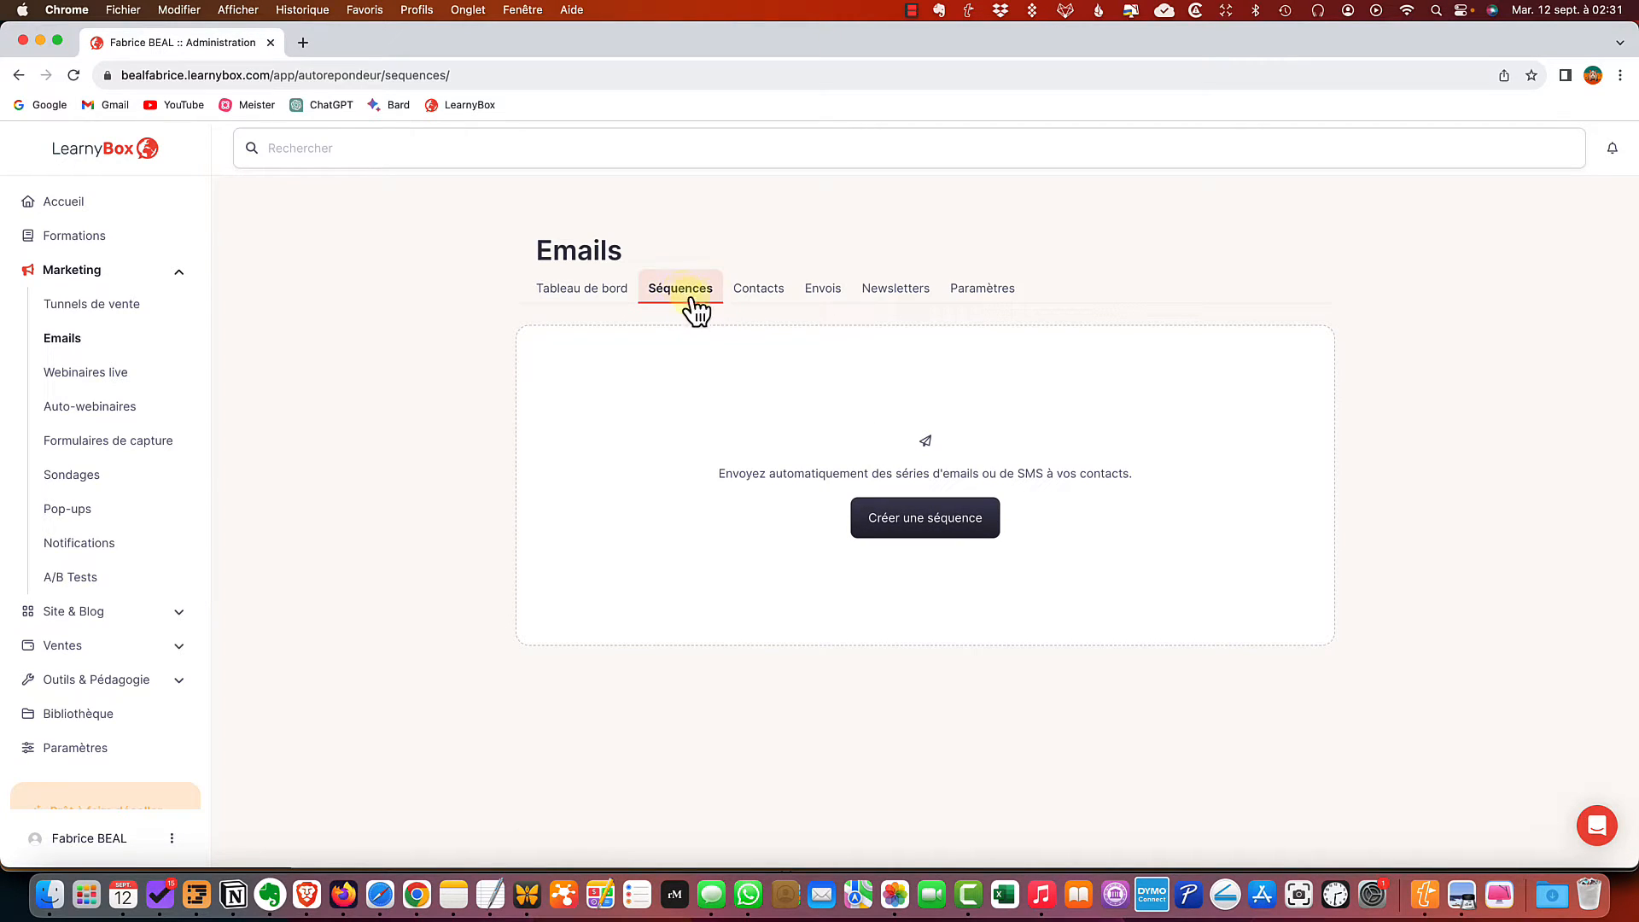
left_click(771, 299)
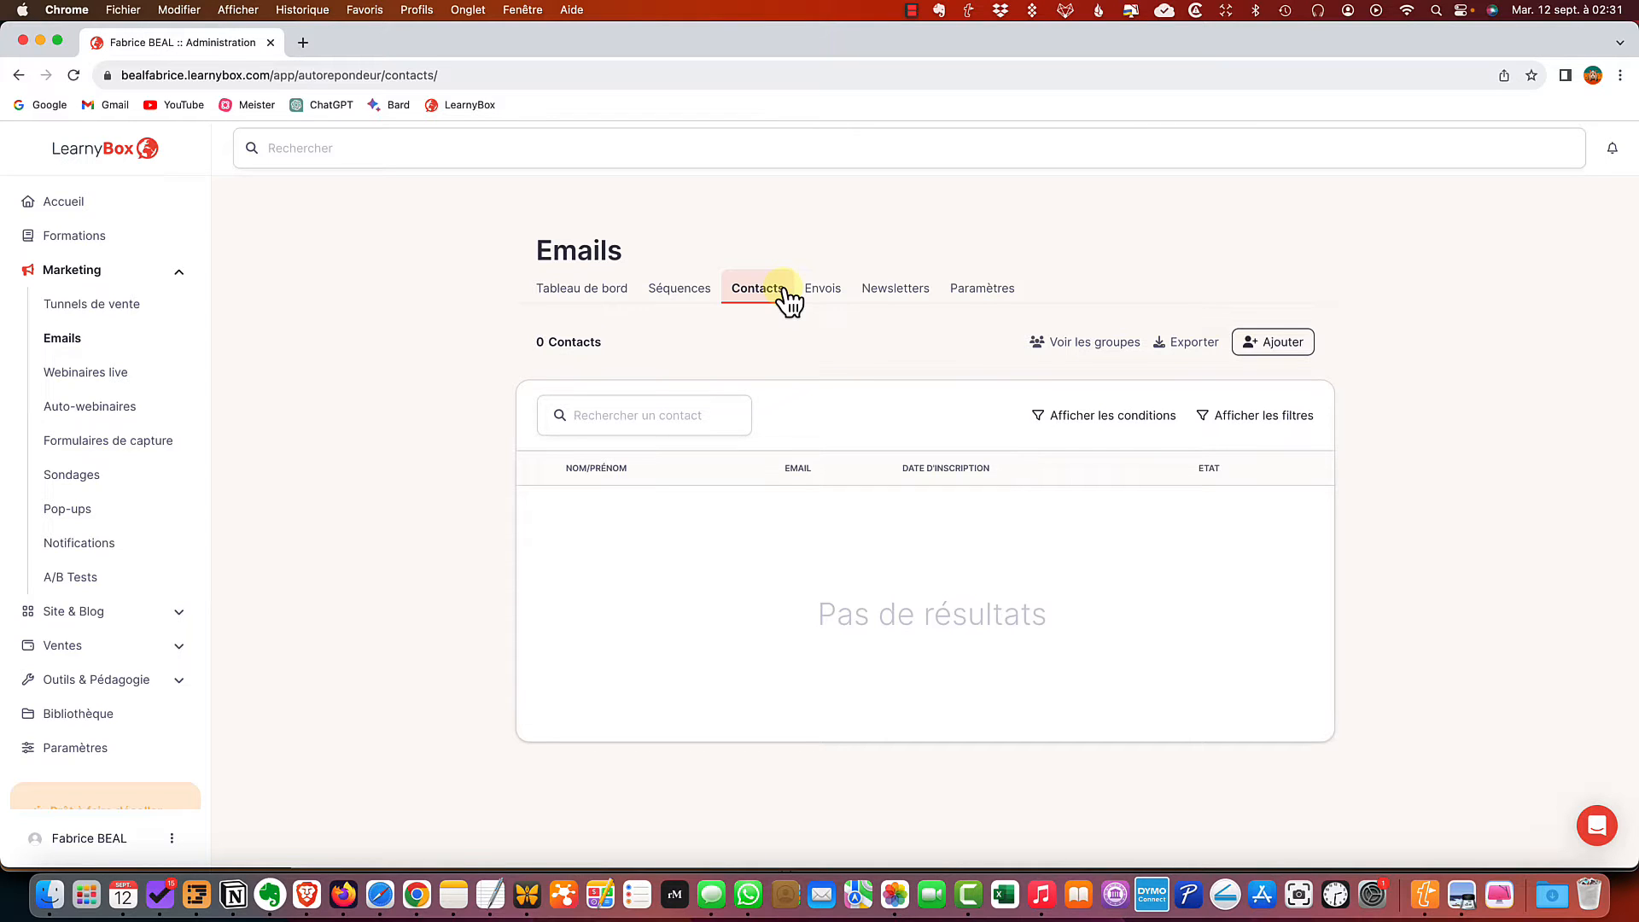
left_click(819, 297)
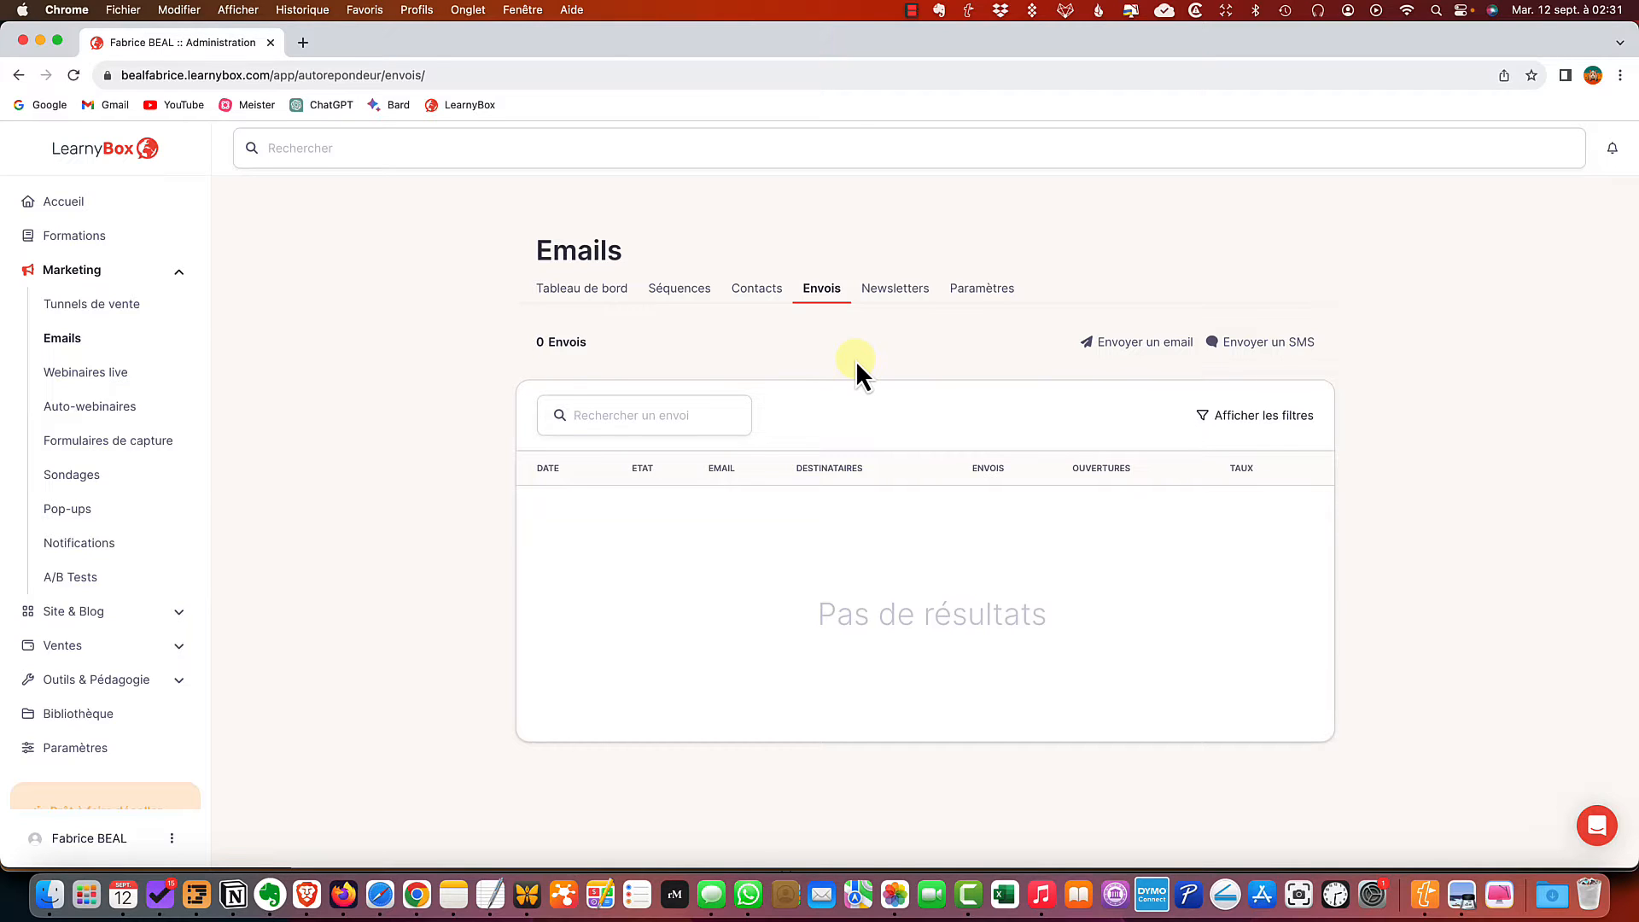
left_click(888, 295)
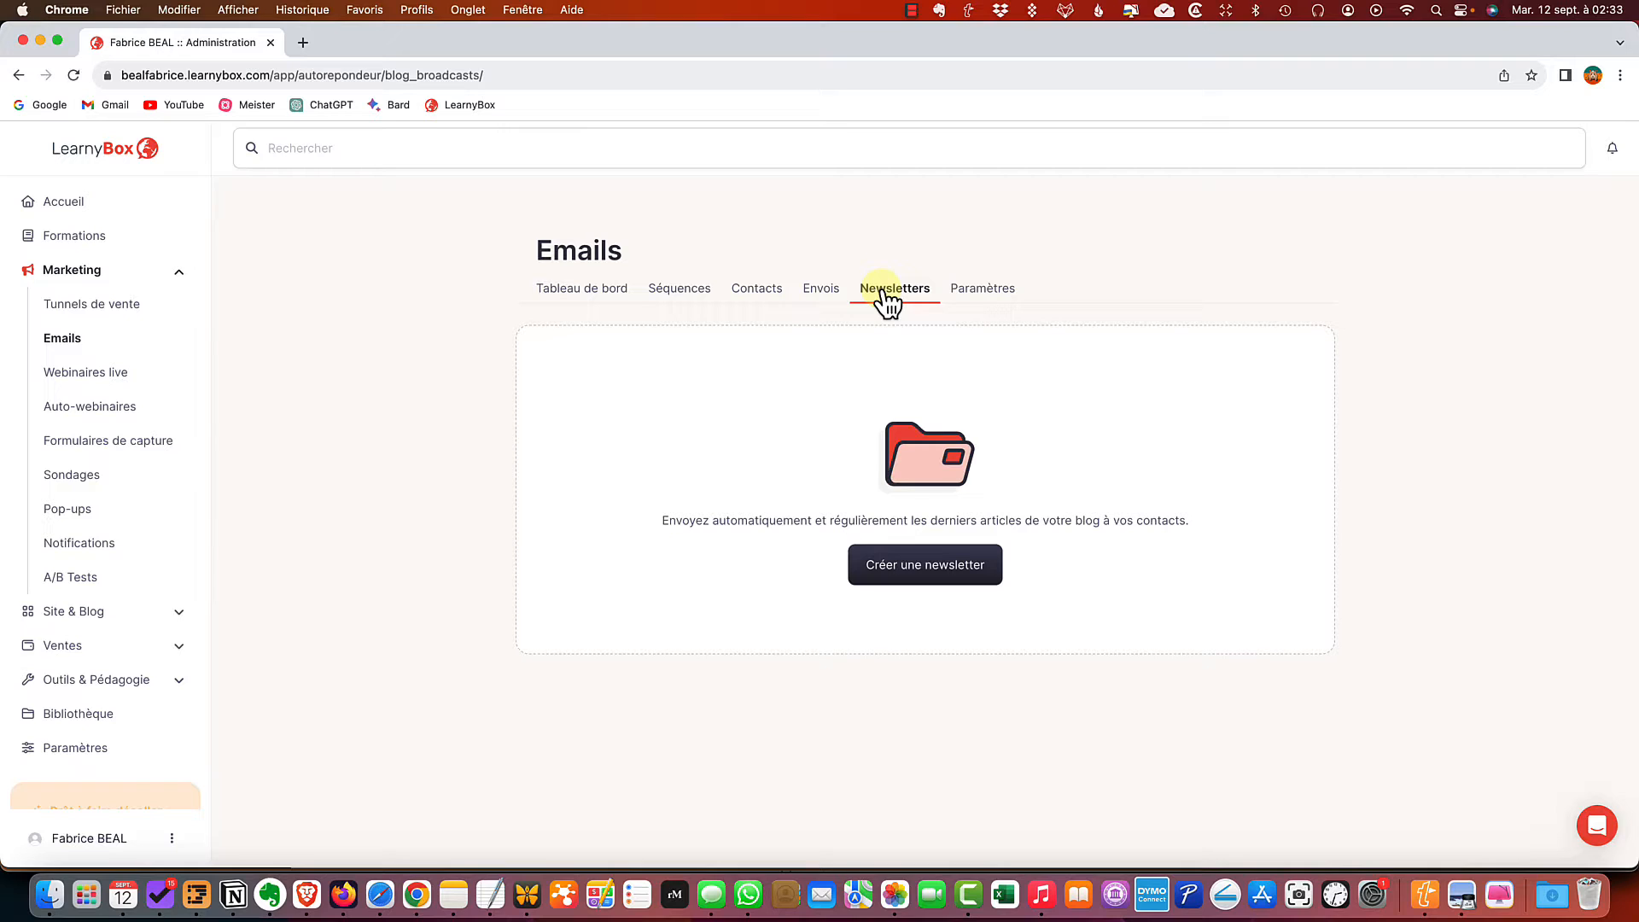
left_click(982, 290)
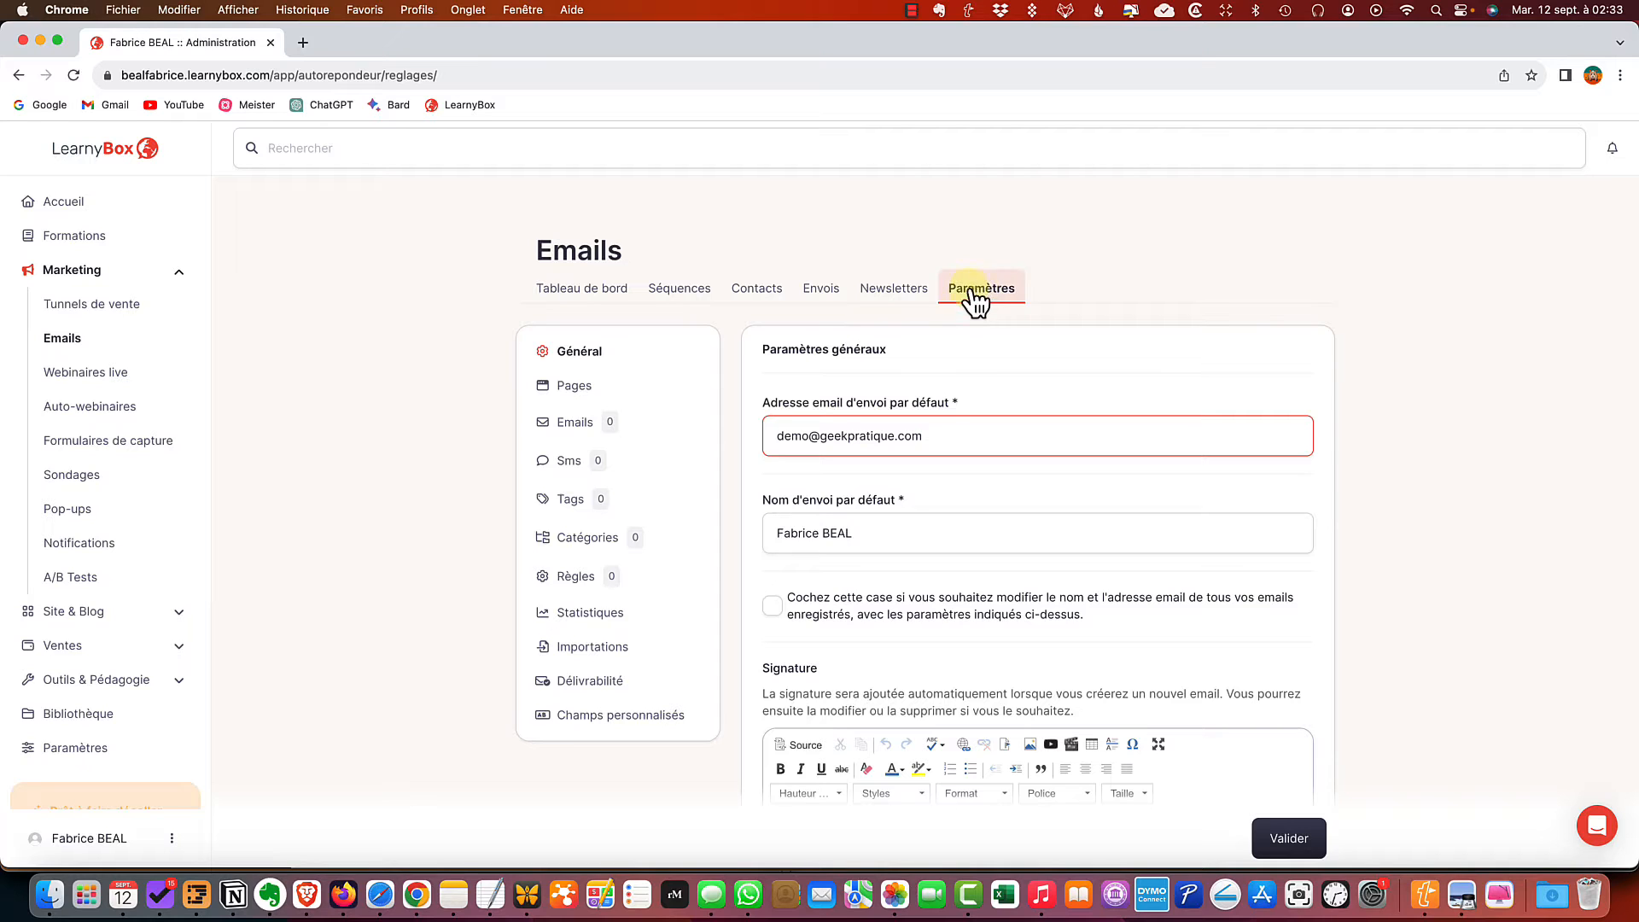
left_click(579, 427)
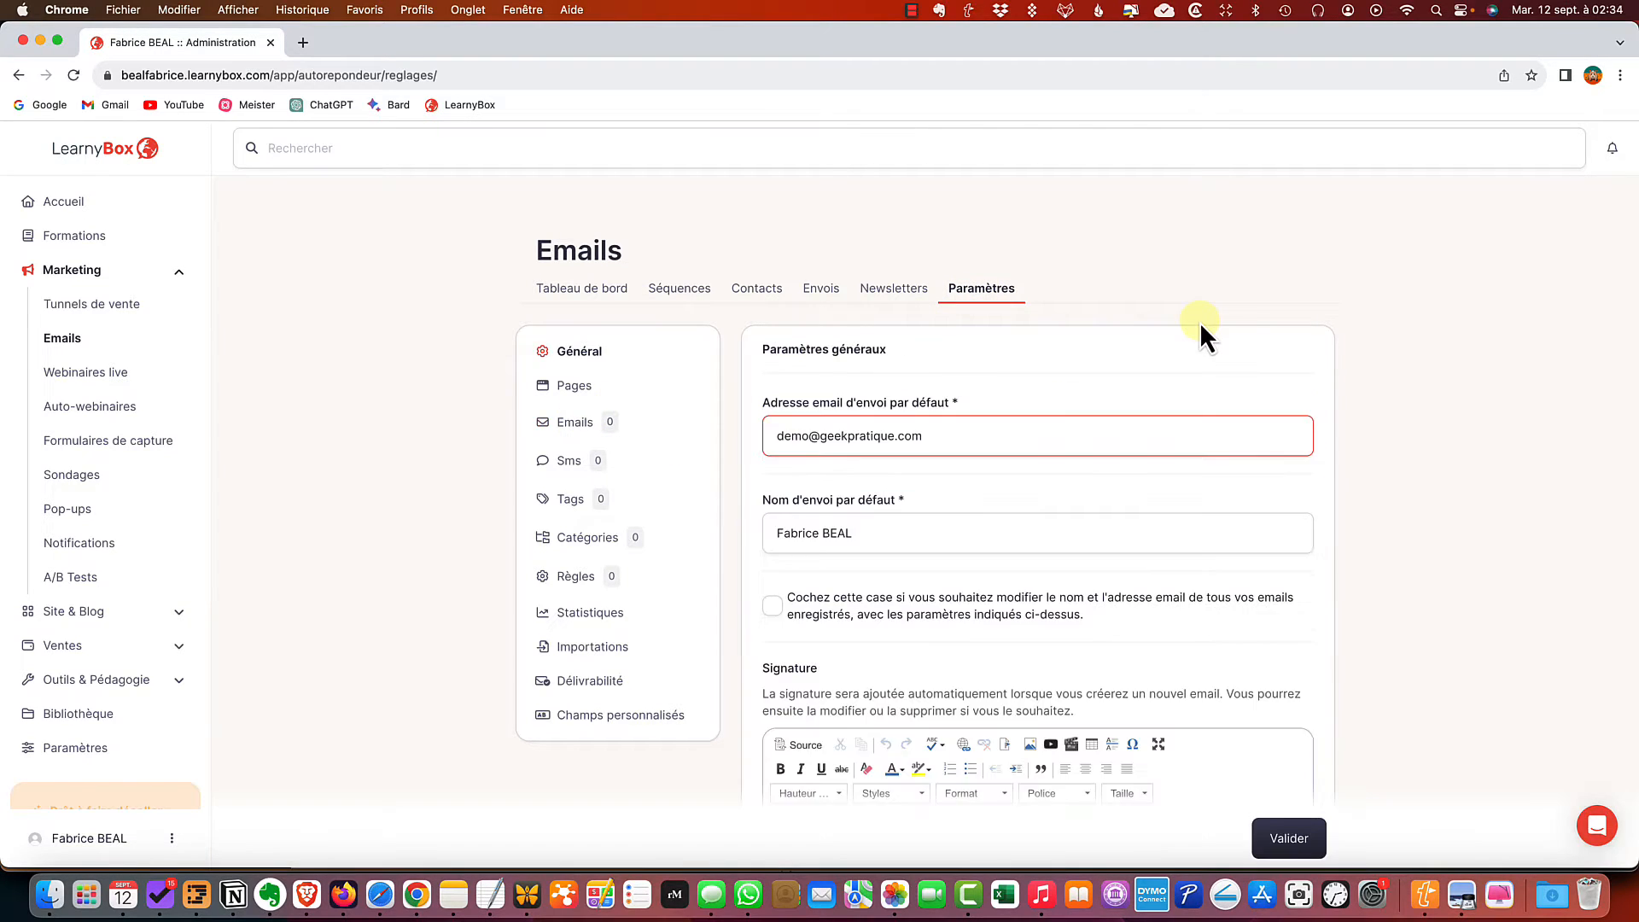
Create a new email send from Envois using the "Mail" theme and proceed to its construction stage
left_click(822, 290)
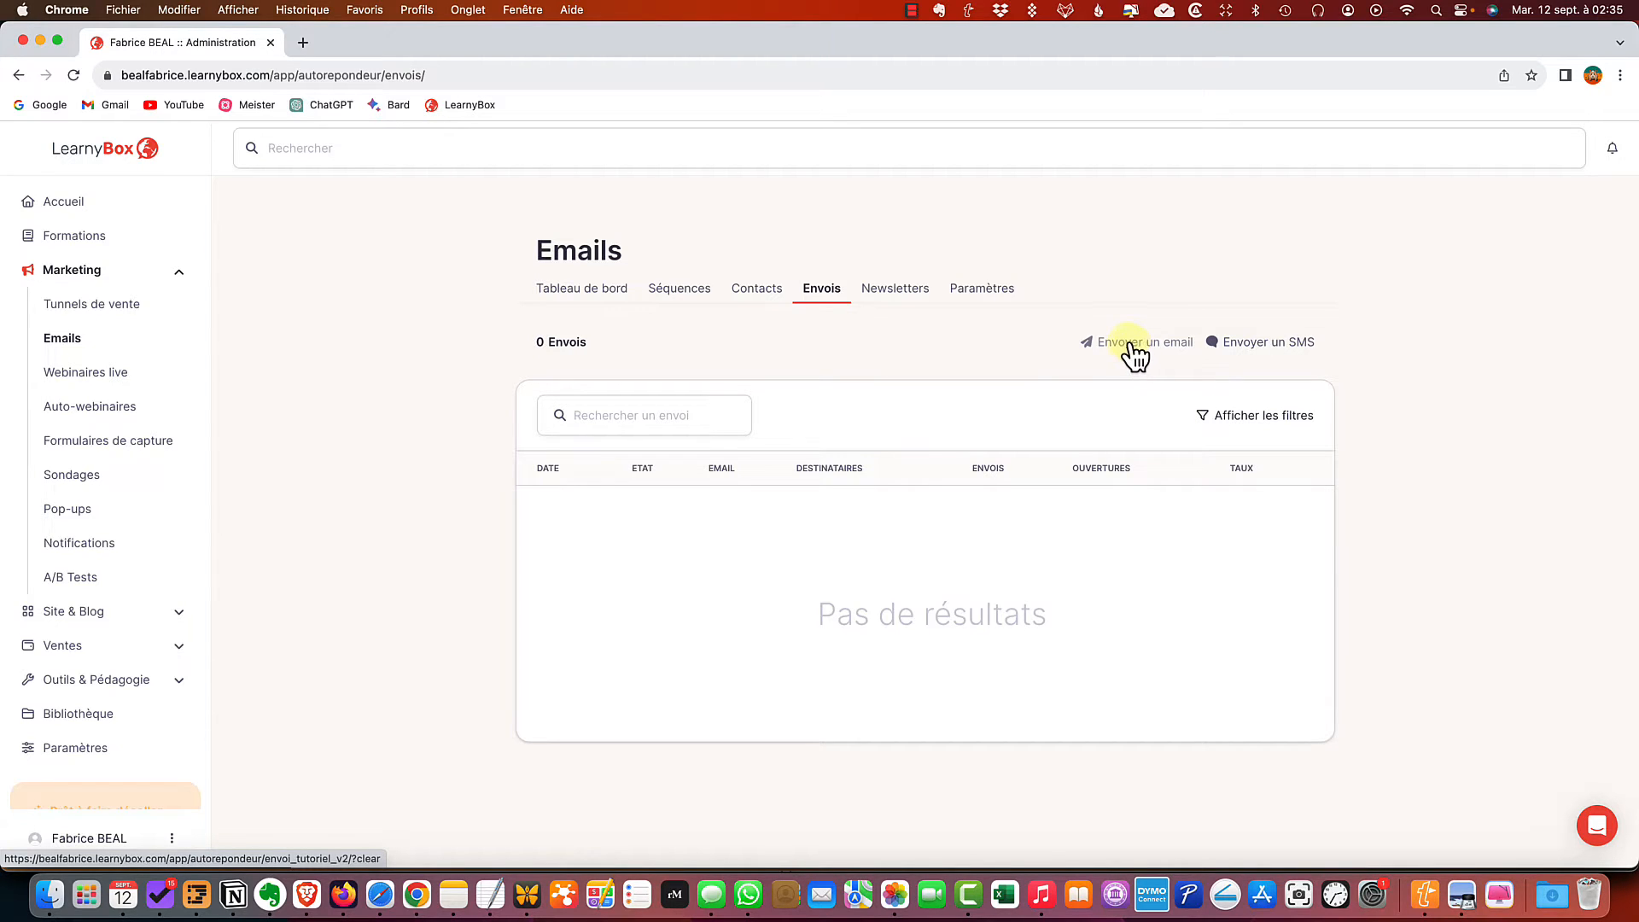
left_click(1132, 357)
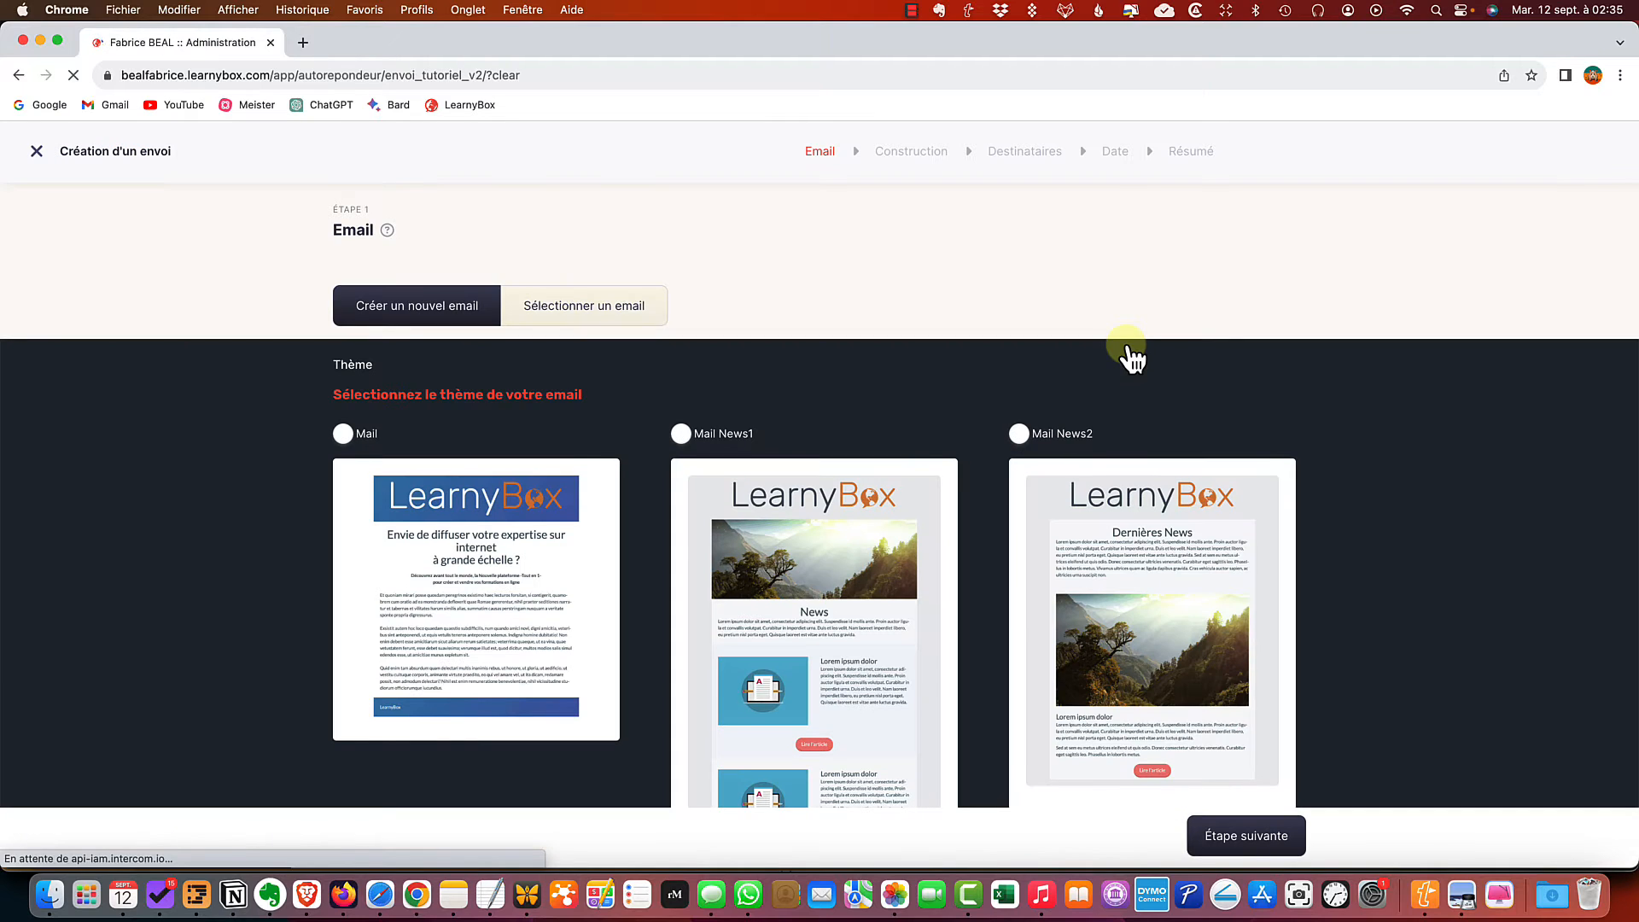
scroll(1113, 407, "down", 10)
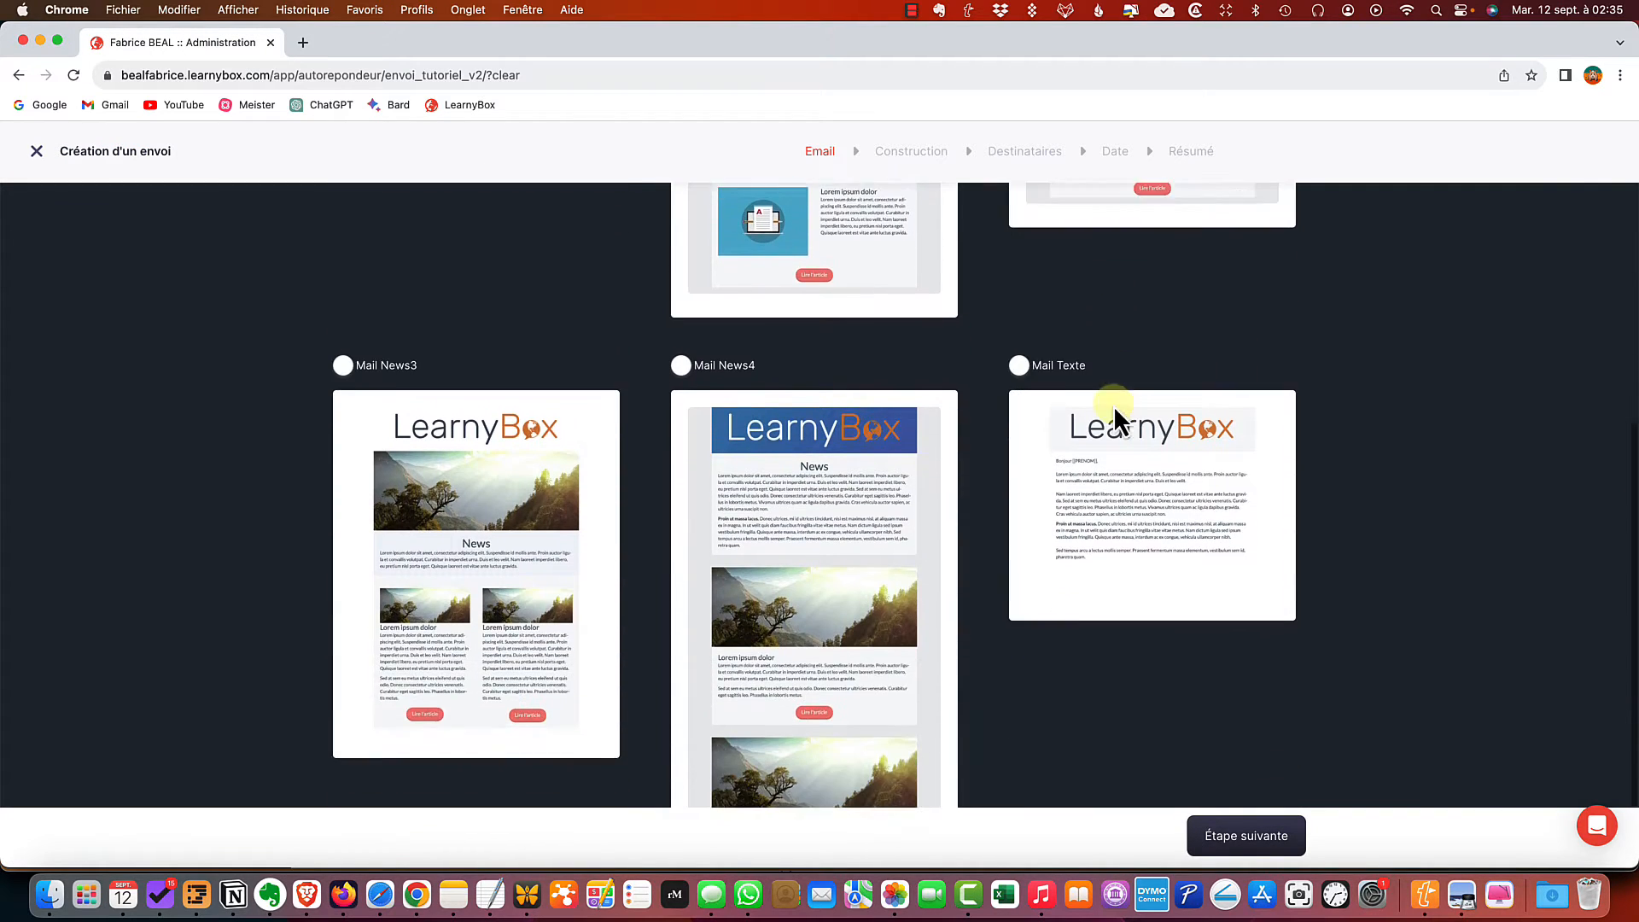
scroll(1114, 407, "up", 10)
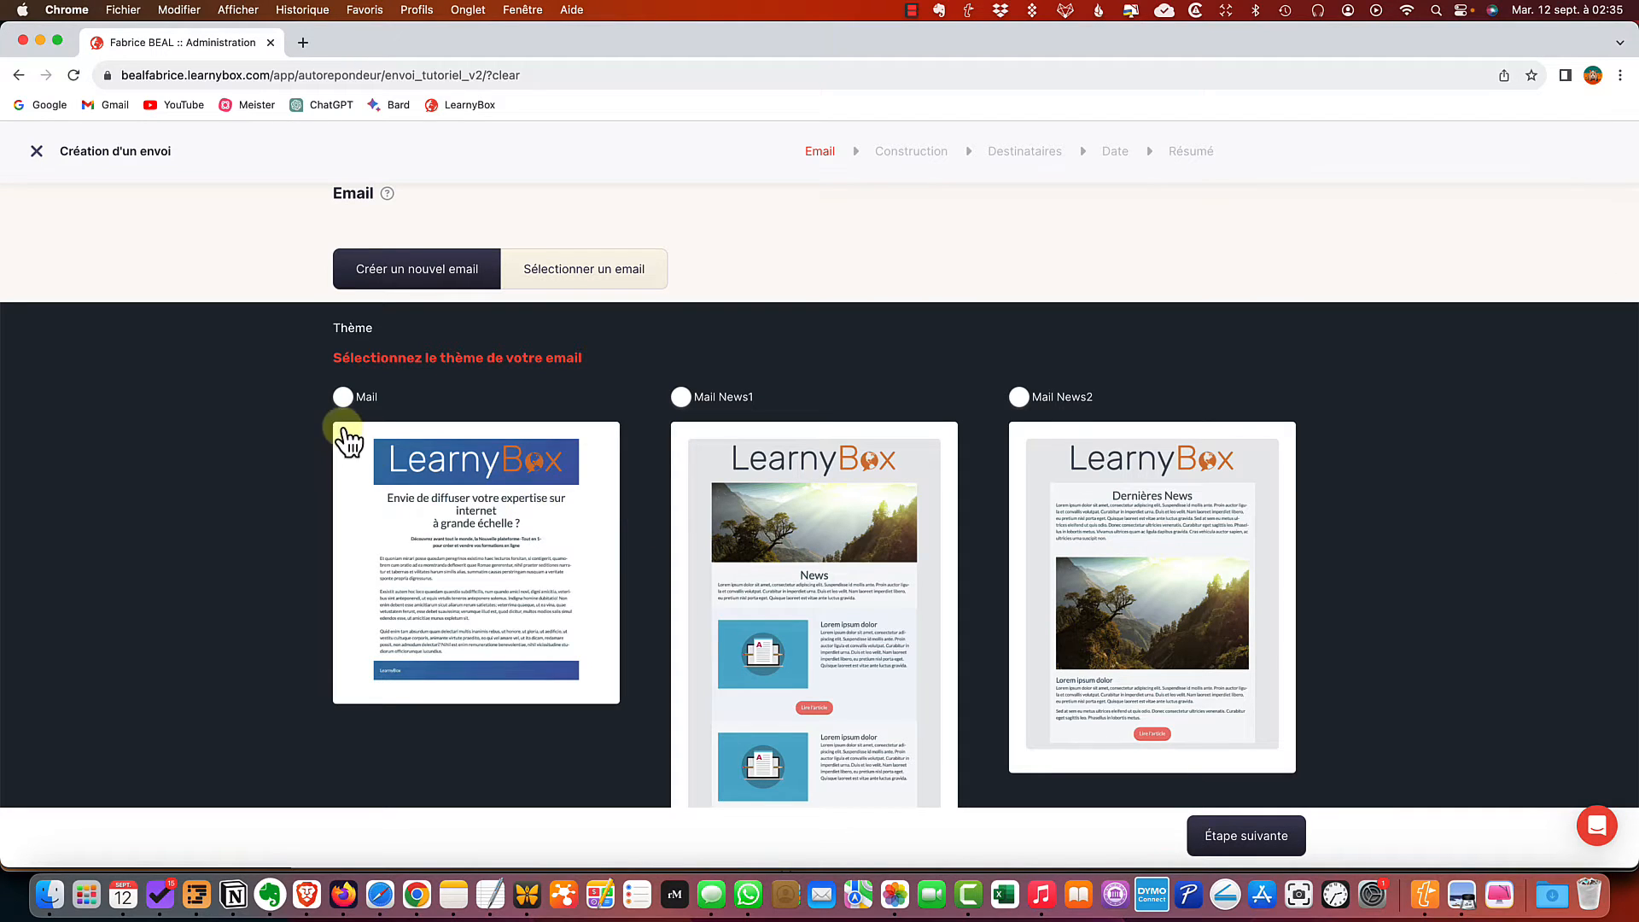
left_click(342, 398)
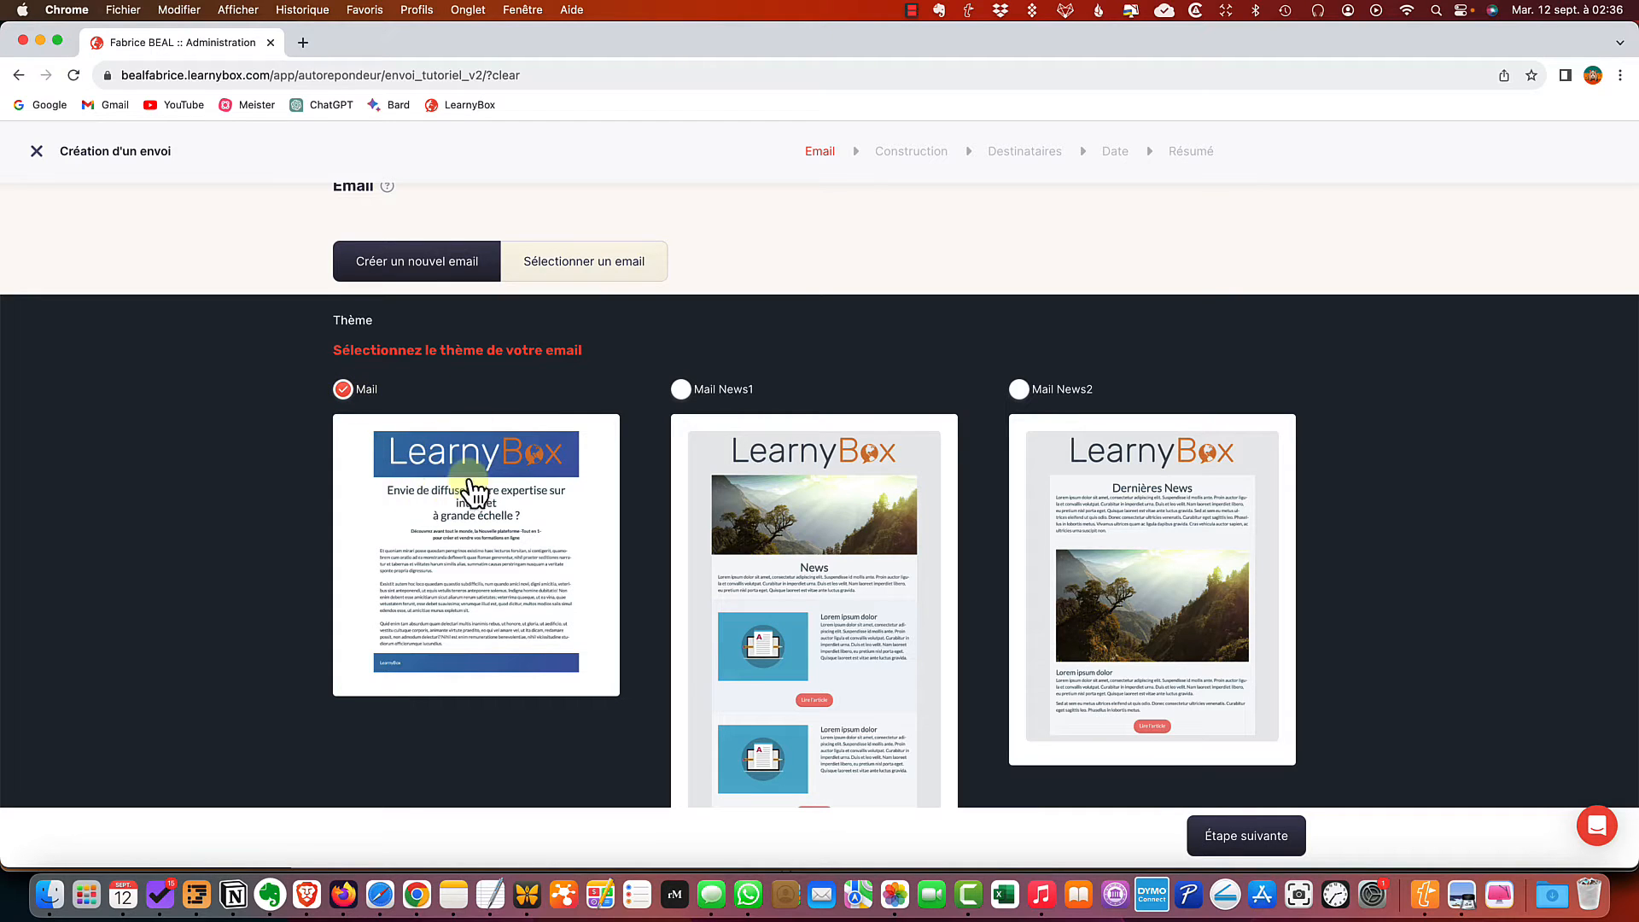
left_click(1246, 841)
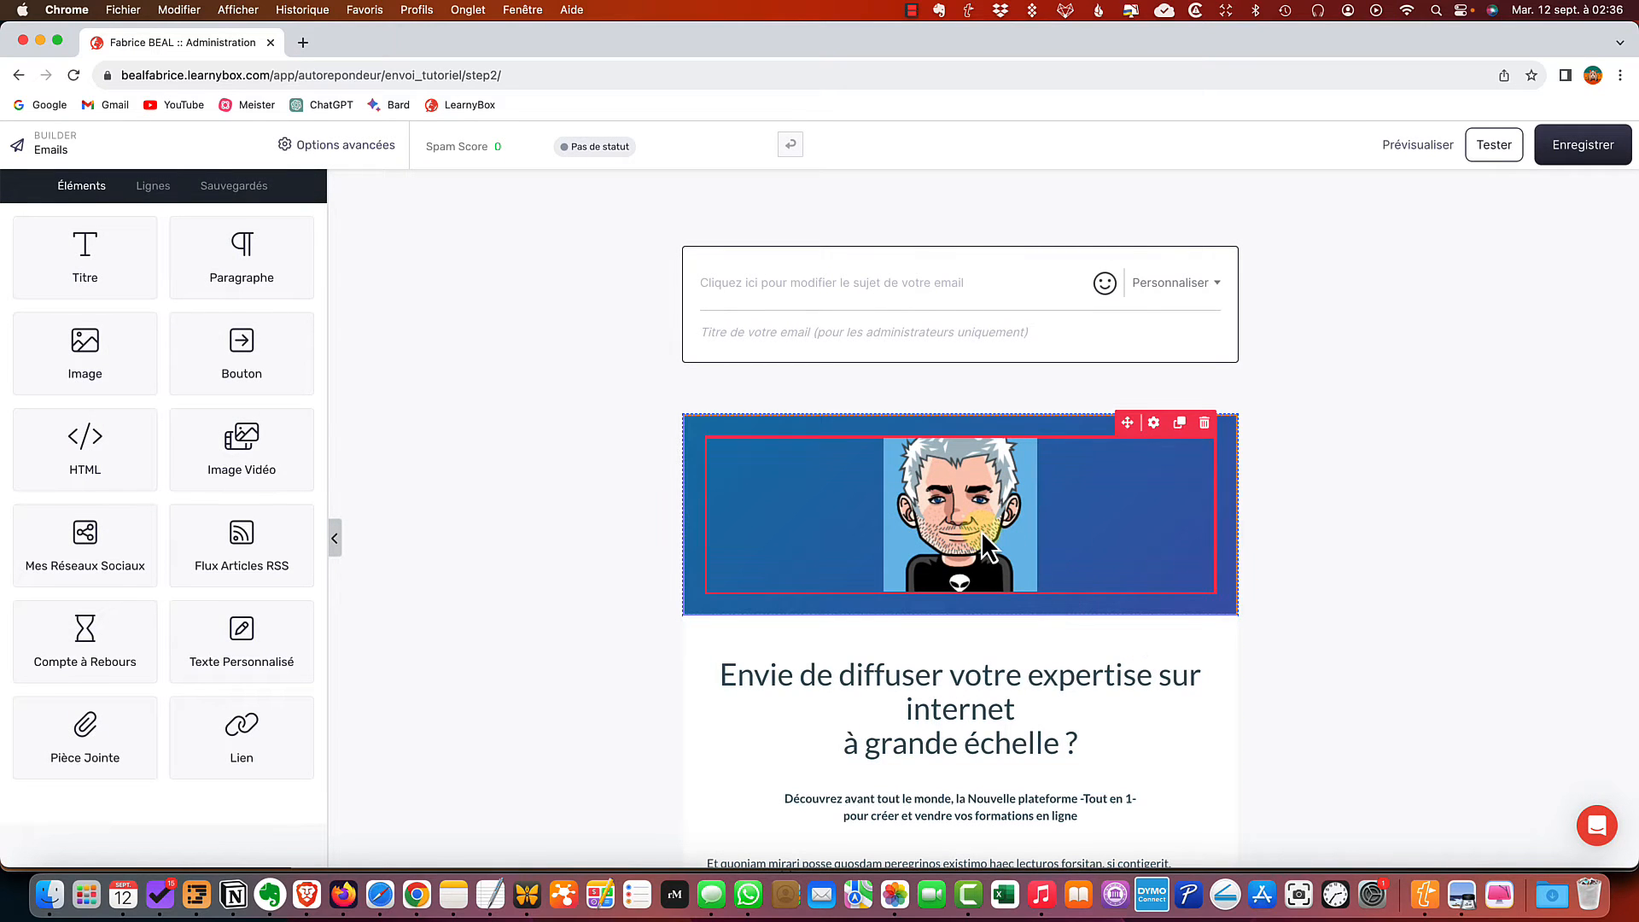
Set the email subject to "Le sujet de mon email" and the administrator-only title to "Mon 1er email de présentation"
scroll(1006, 546, "down", 2)
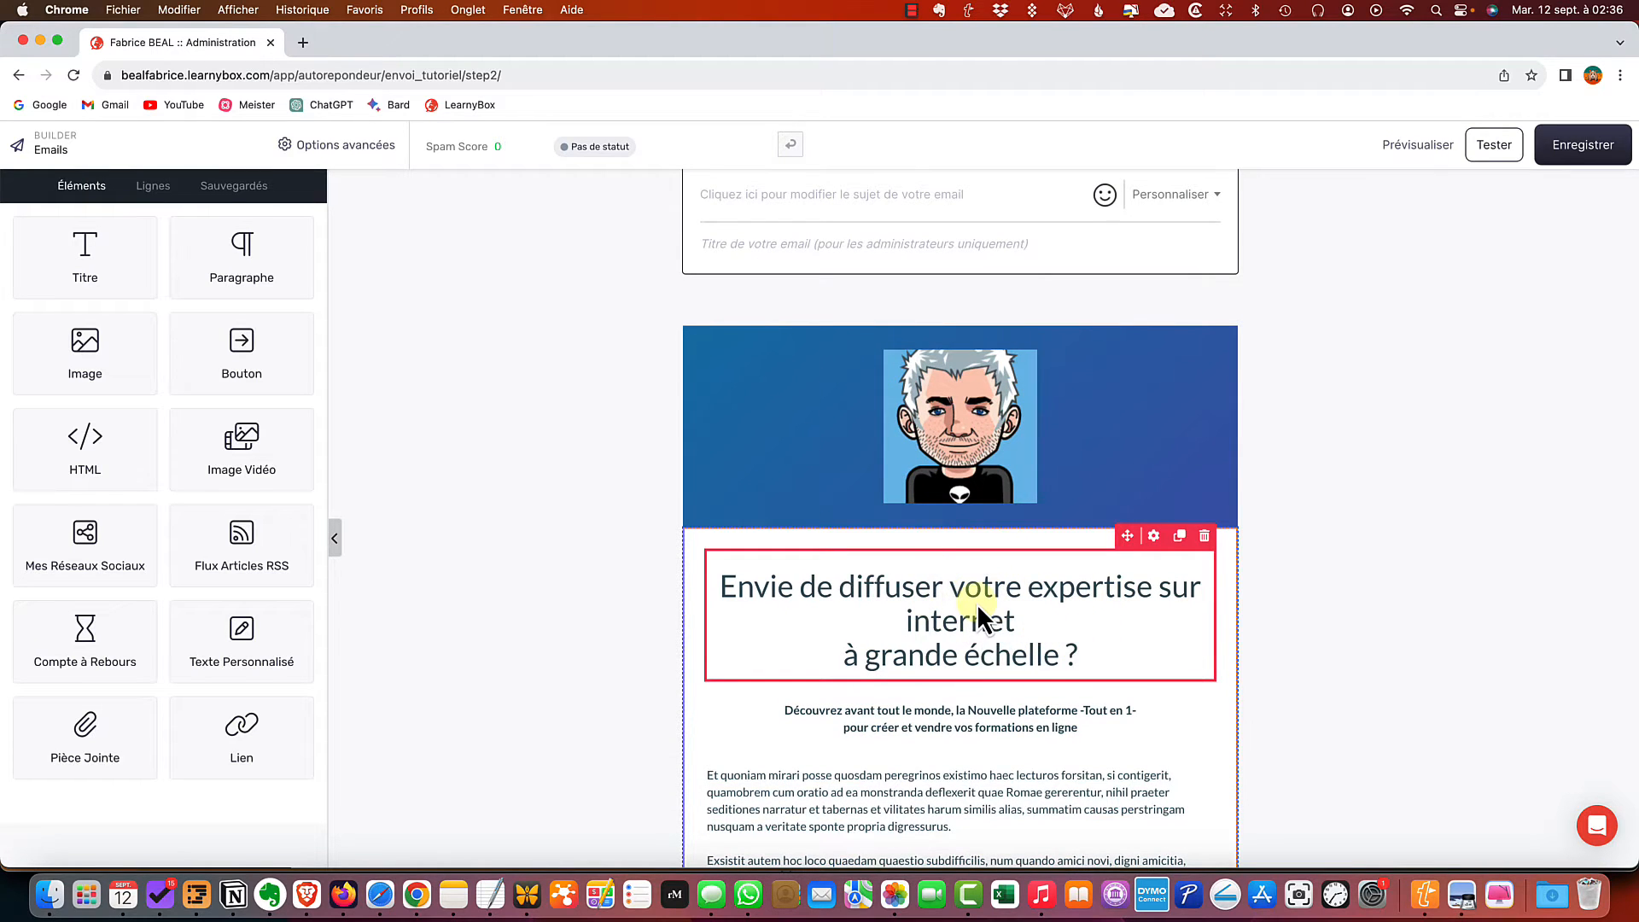
scroll(978, 606, "down", 2)
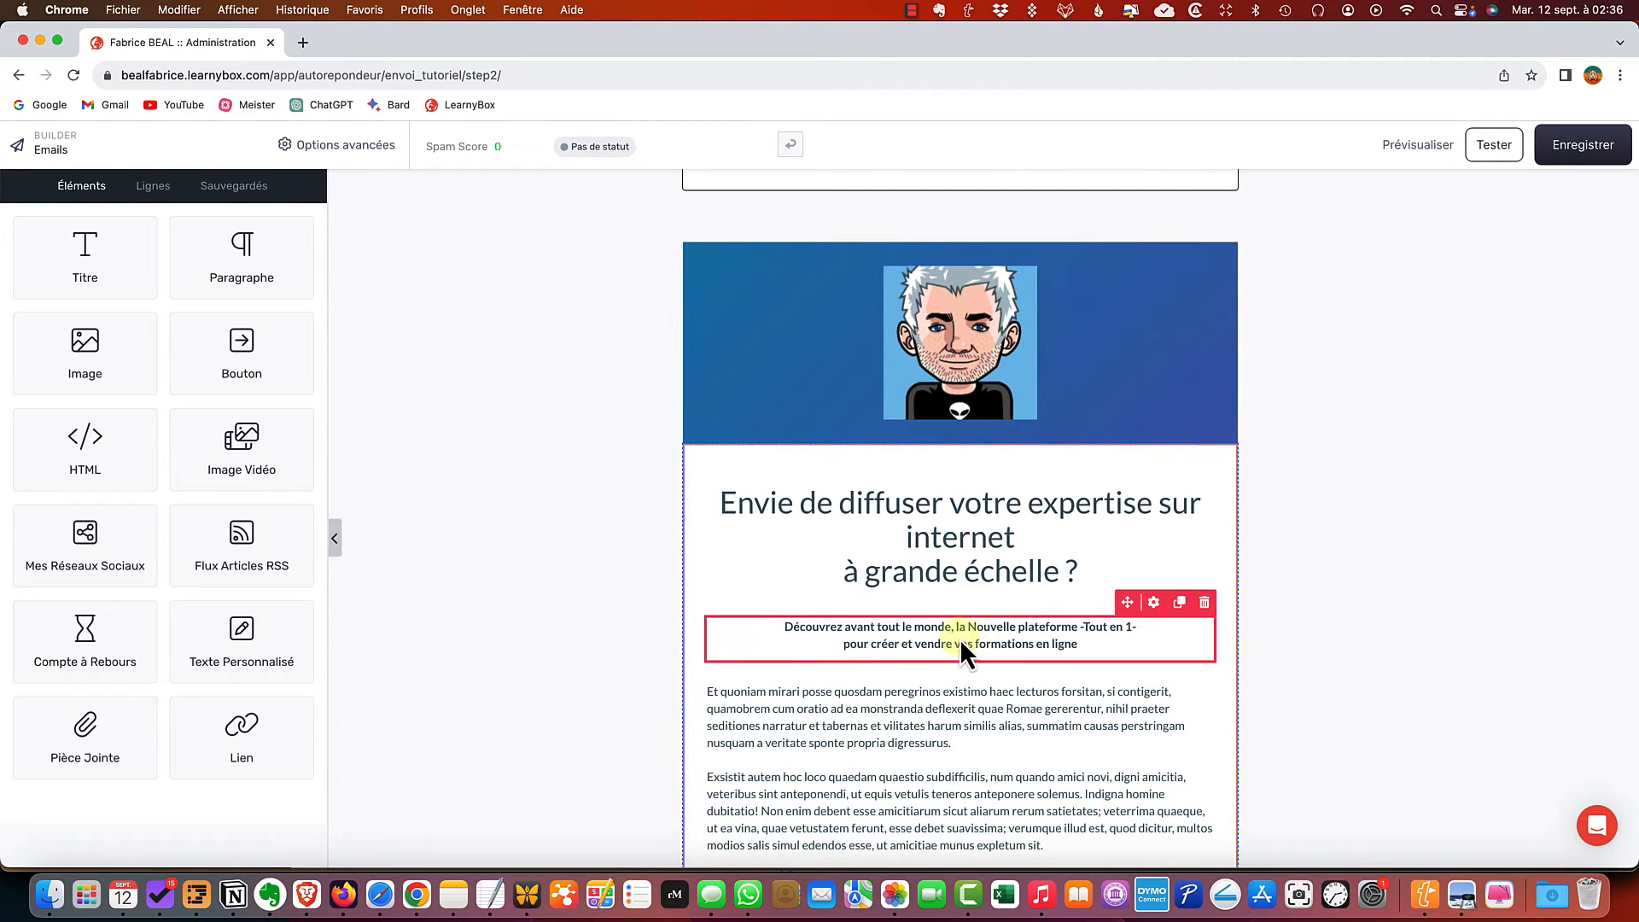
scroll(962, 638, "down", 2)
scroll(952, 638, "down", 2)
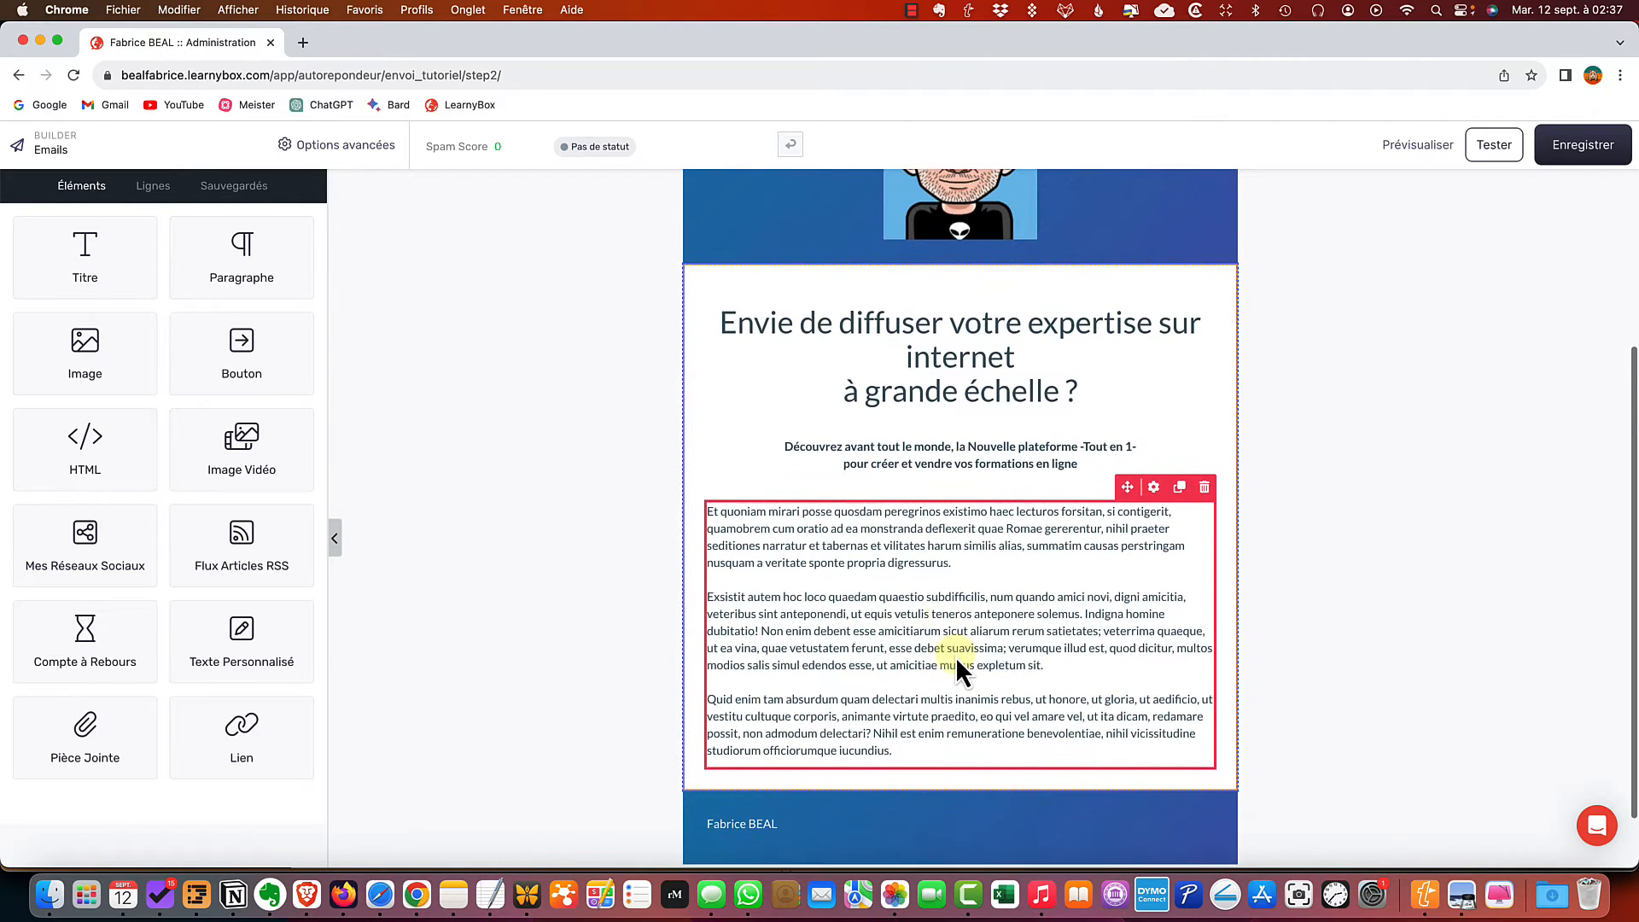
scroll(955, 657, "up", 2)
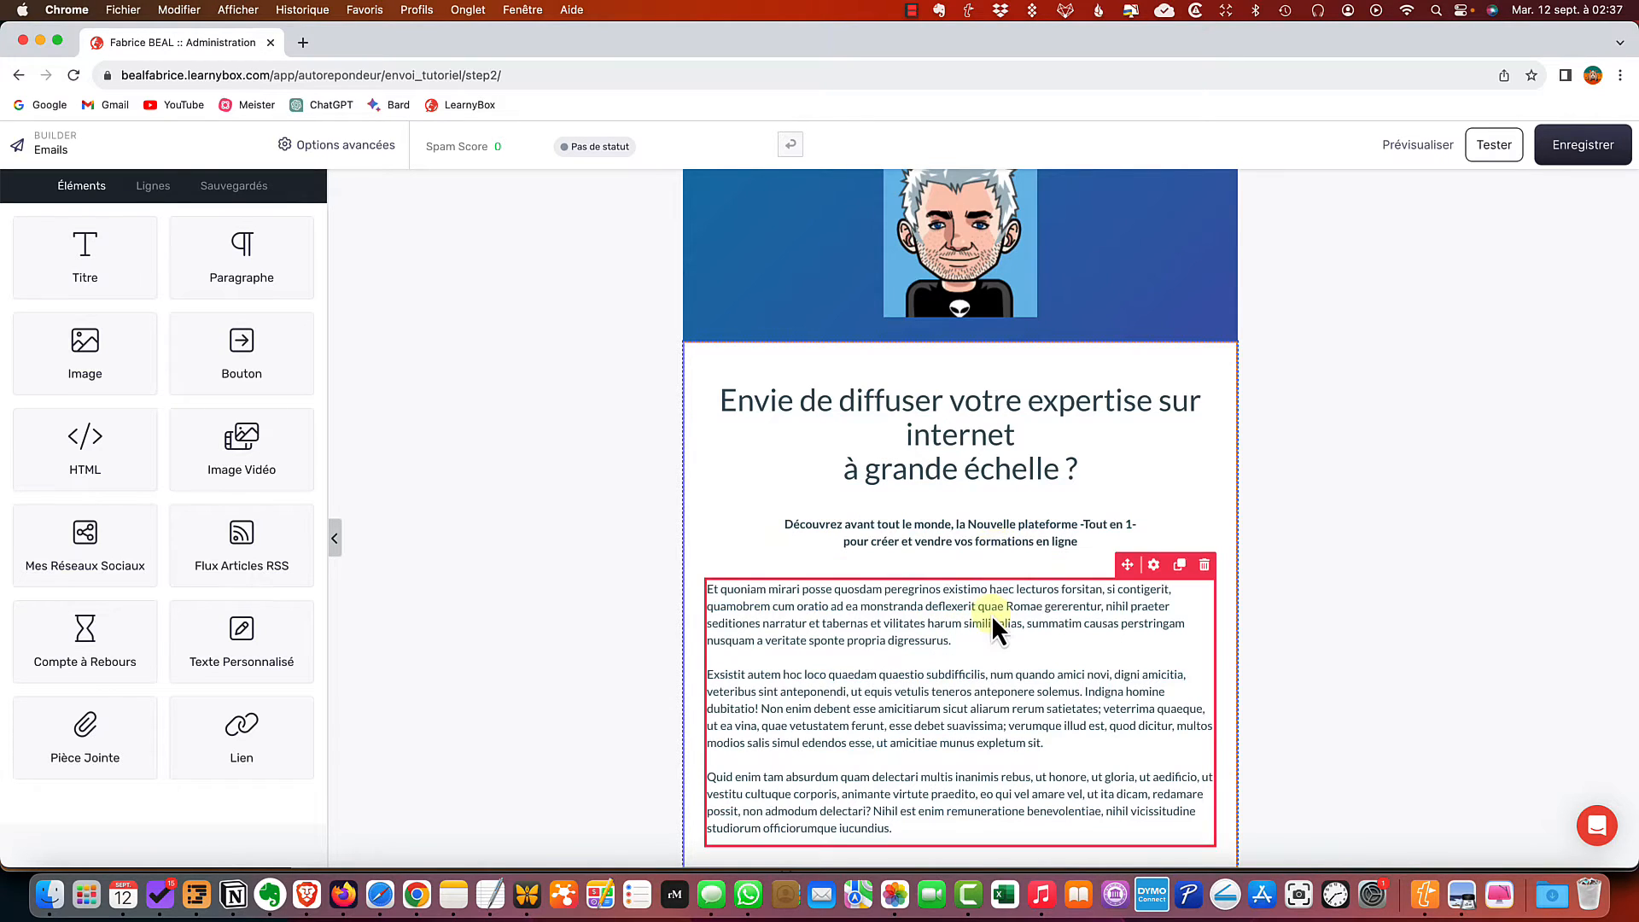
scroll(877, 365, "up", 4)
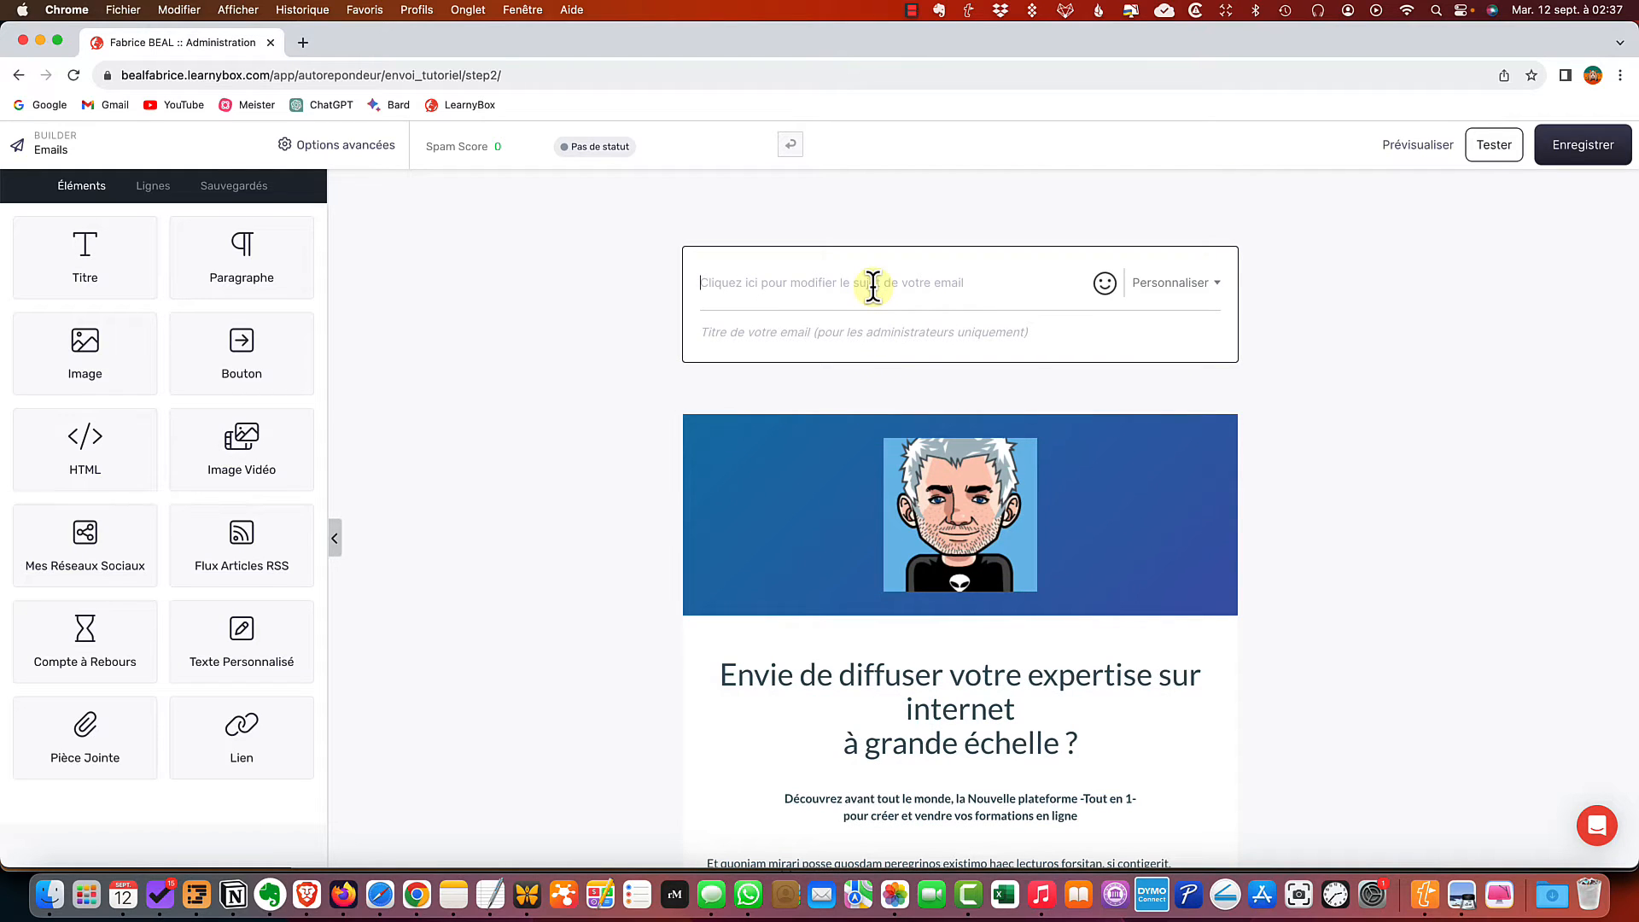
type("Le sujet de mon email")
left_click(860, 333)
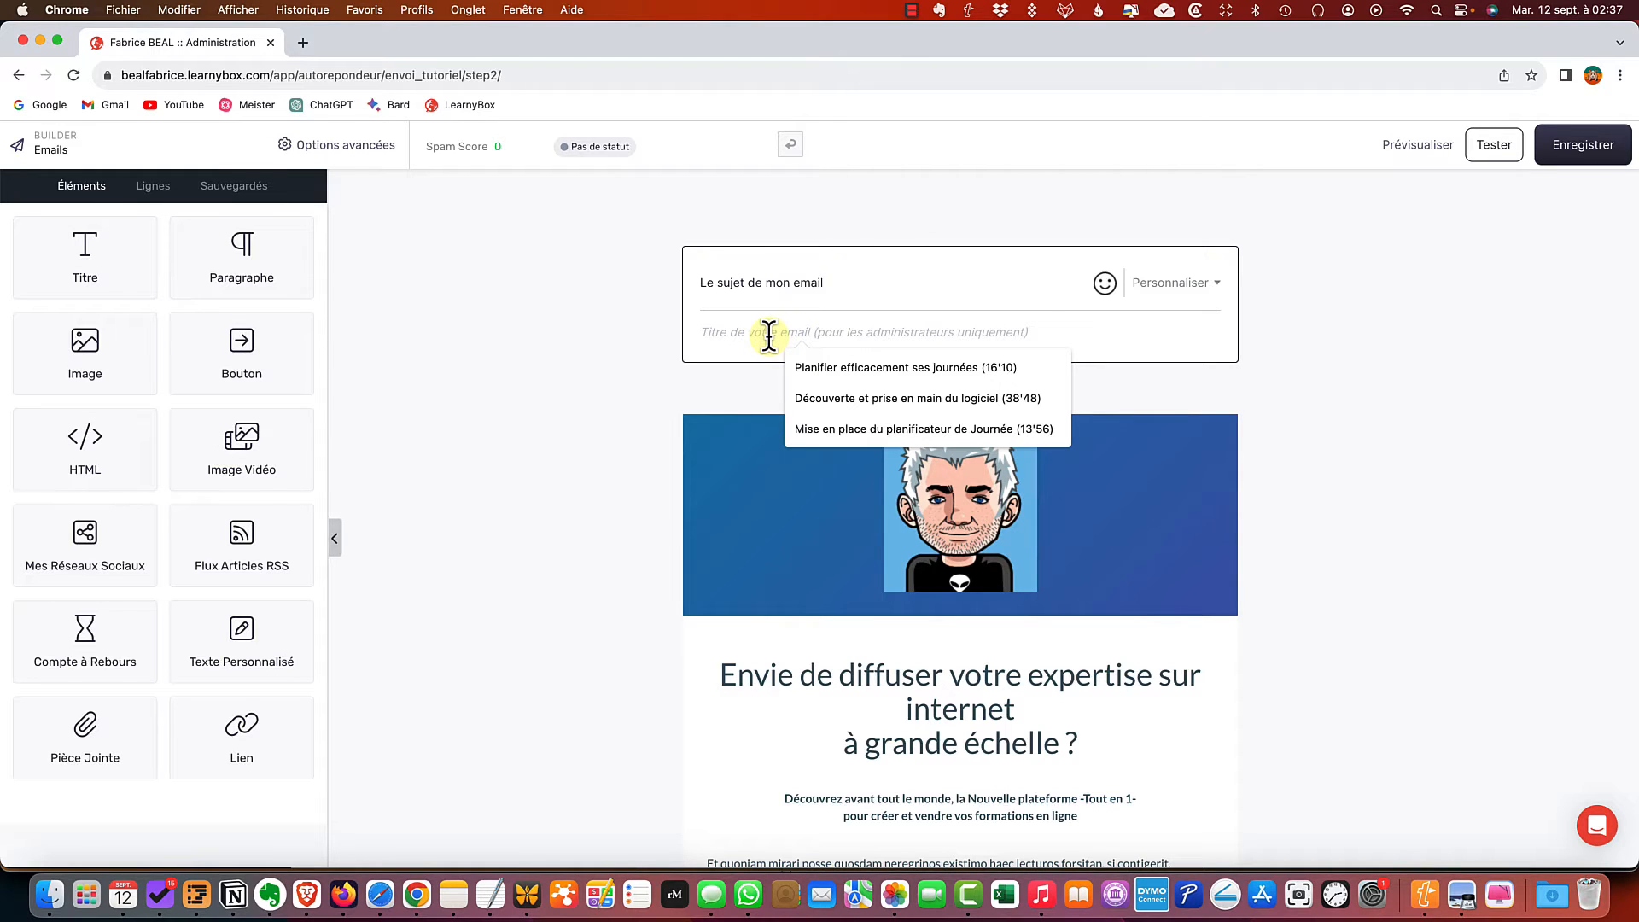
type("Mon en")
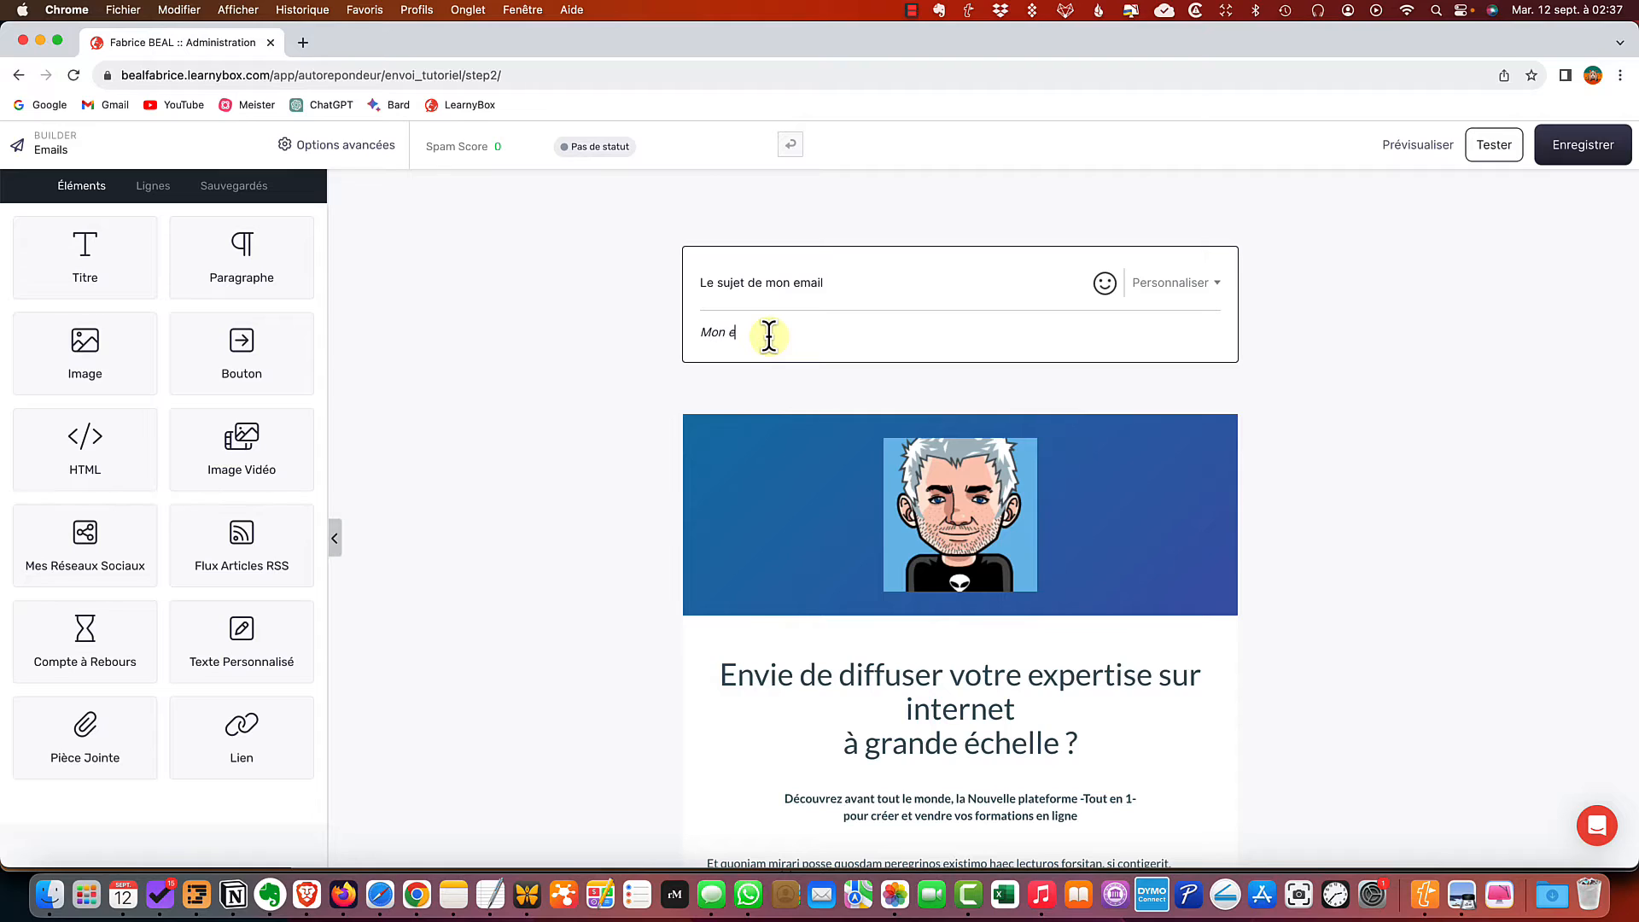
key("BackSpace")
key("BackSpace")
type("1er email de présentation")
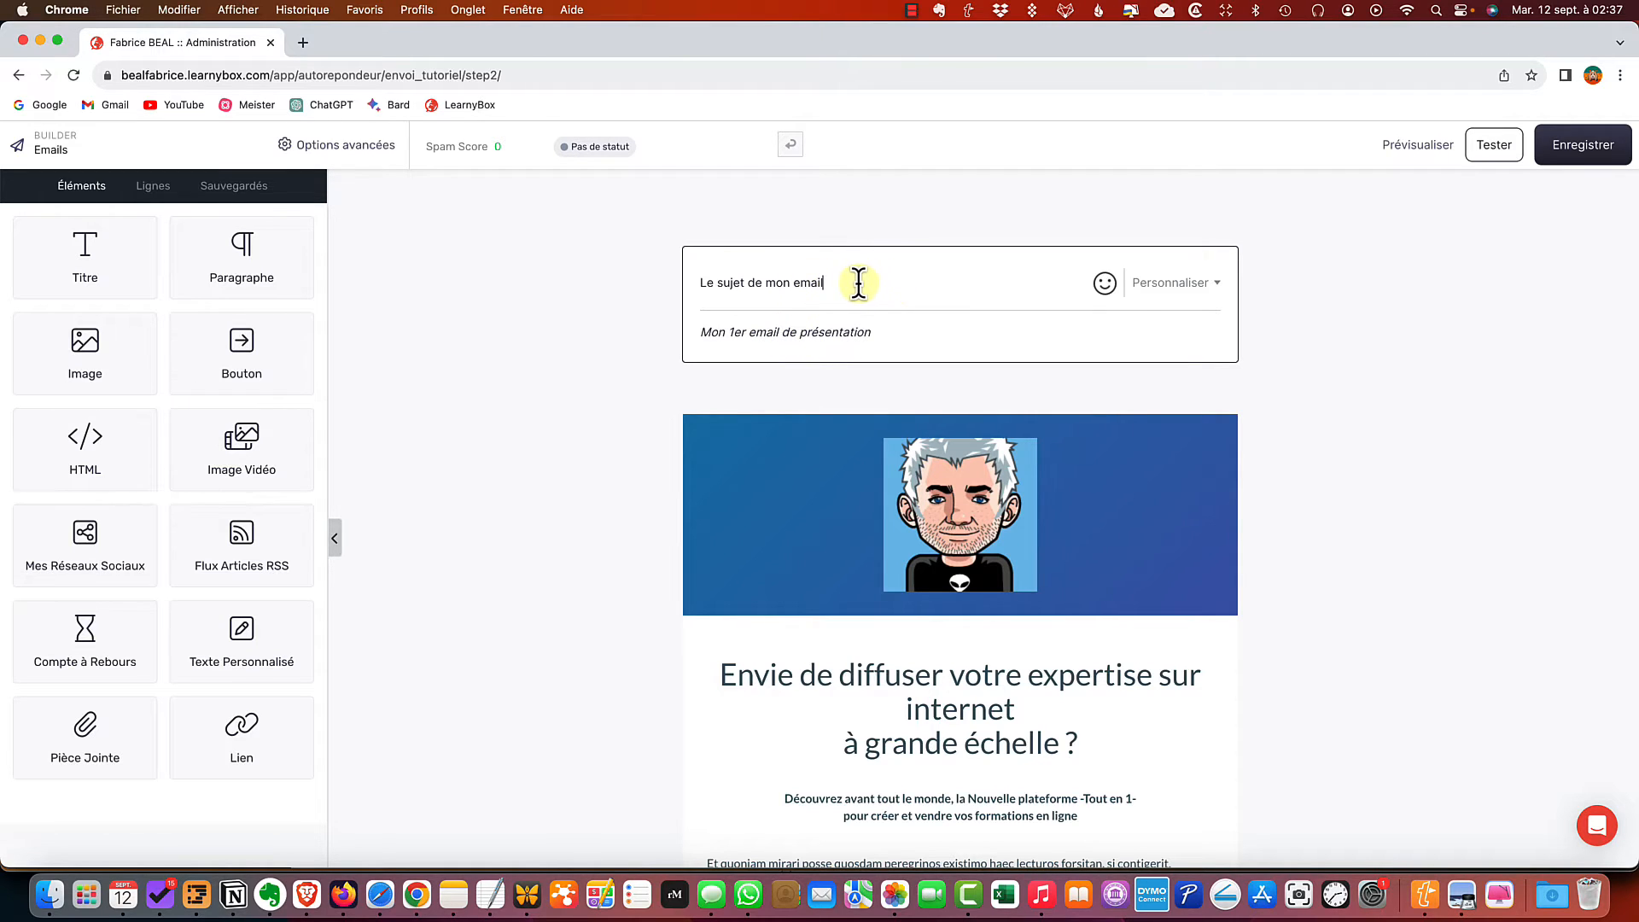
Add a grinning face emoji at the end of the email's subject line
left_click_drag(857, 282, 689, 279)
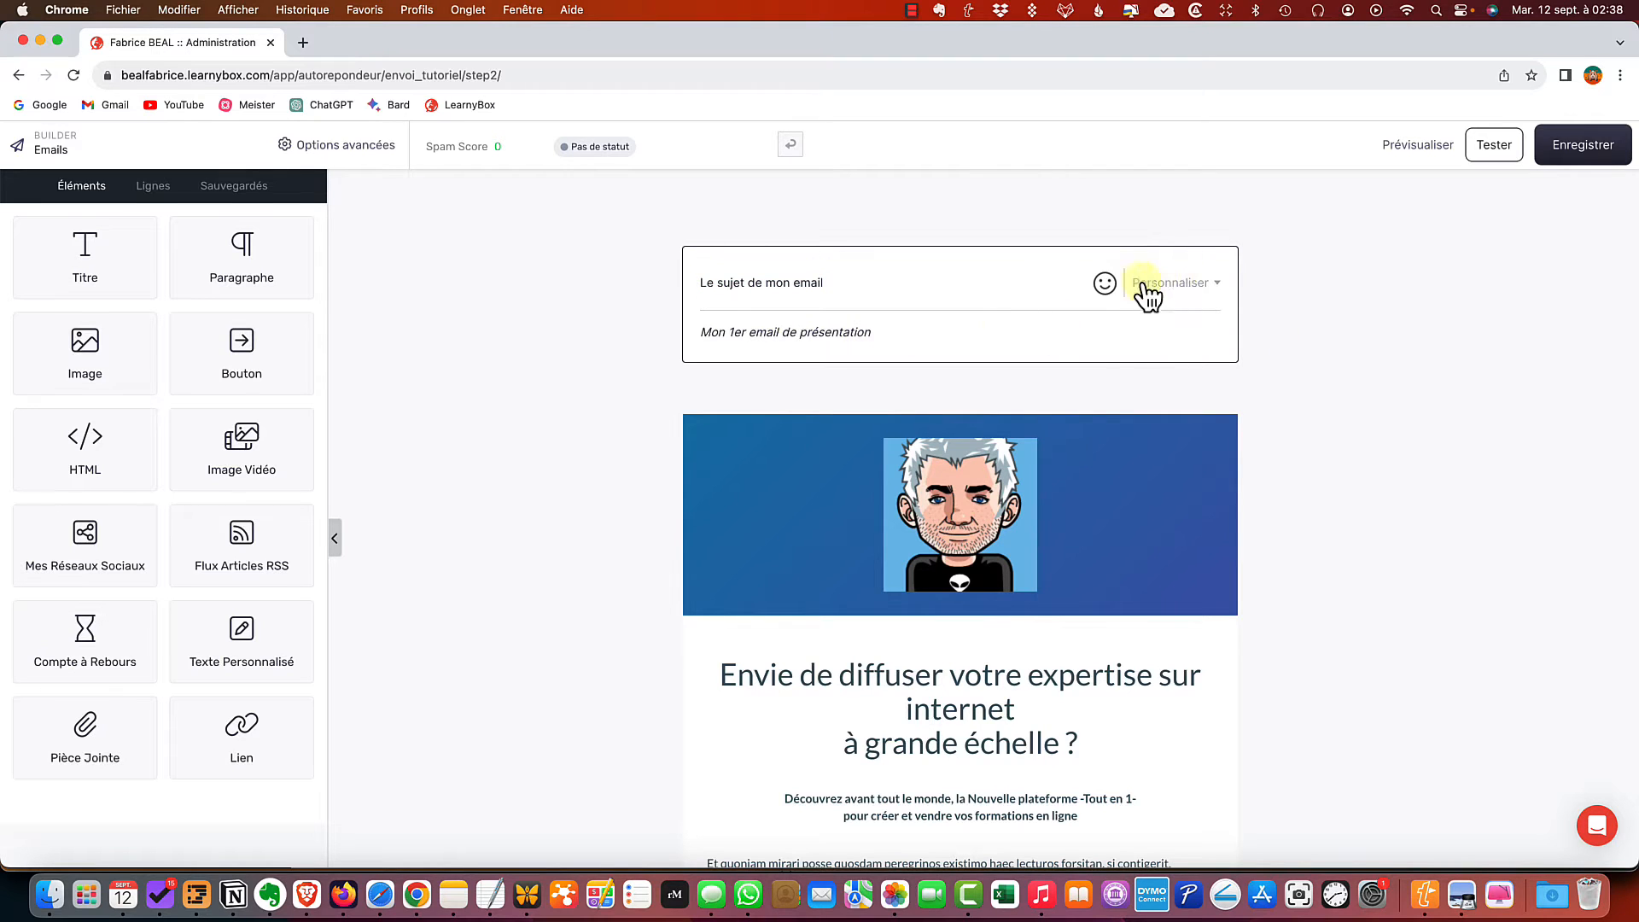
left_click(1106, 284)
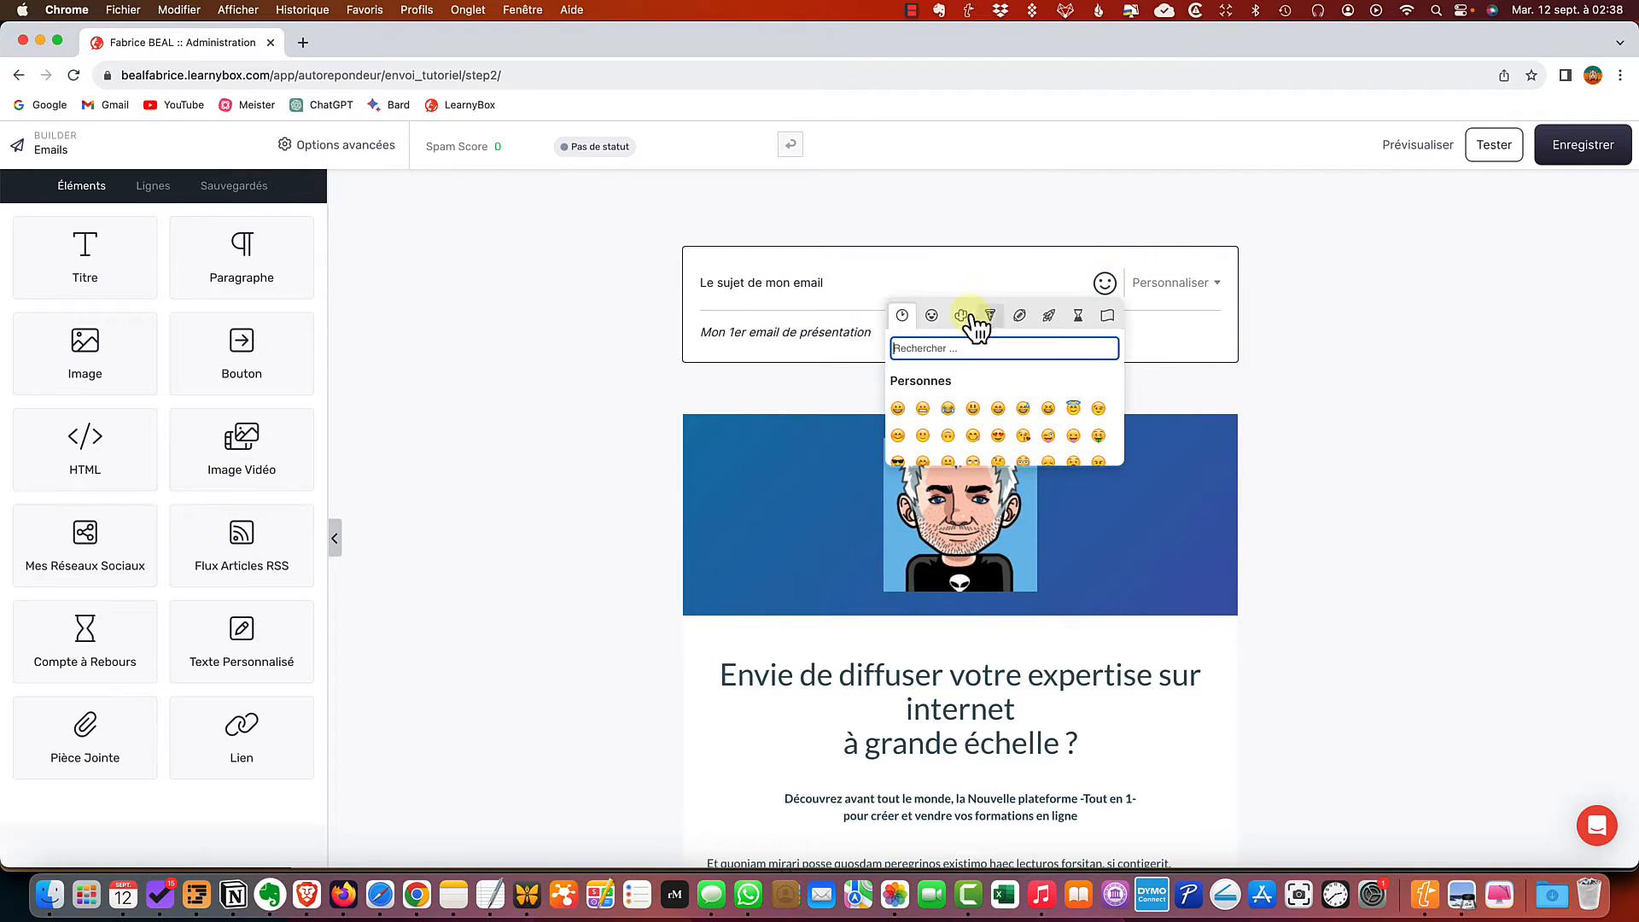
left_click(973, 408)
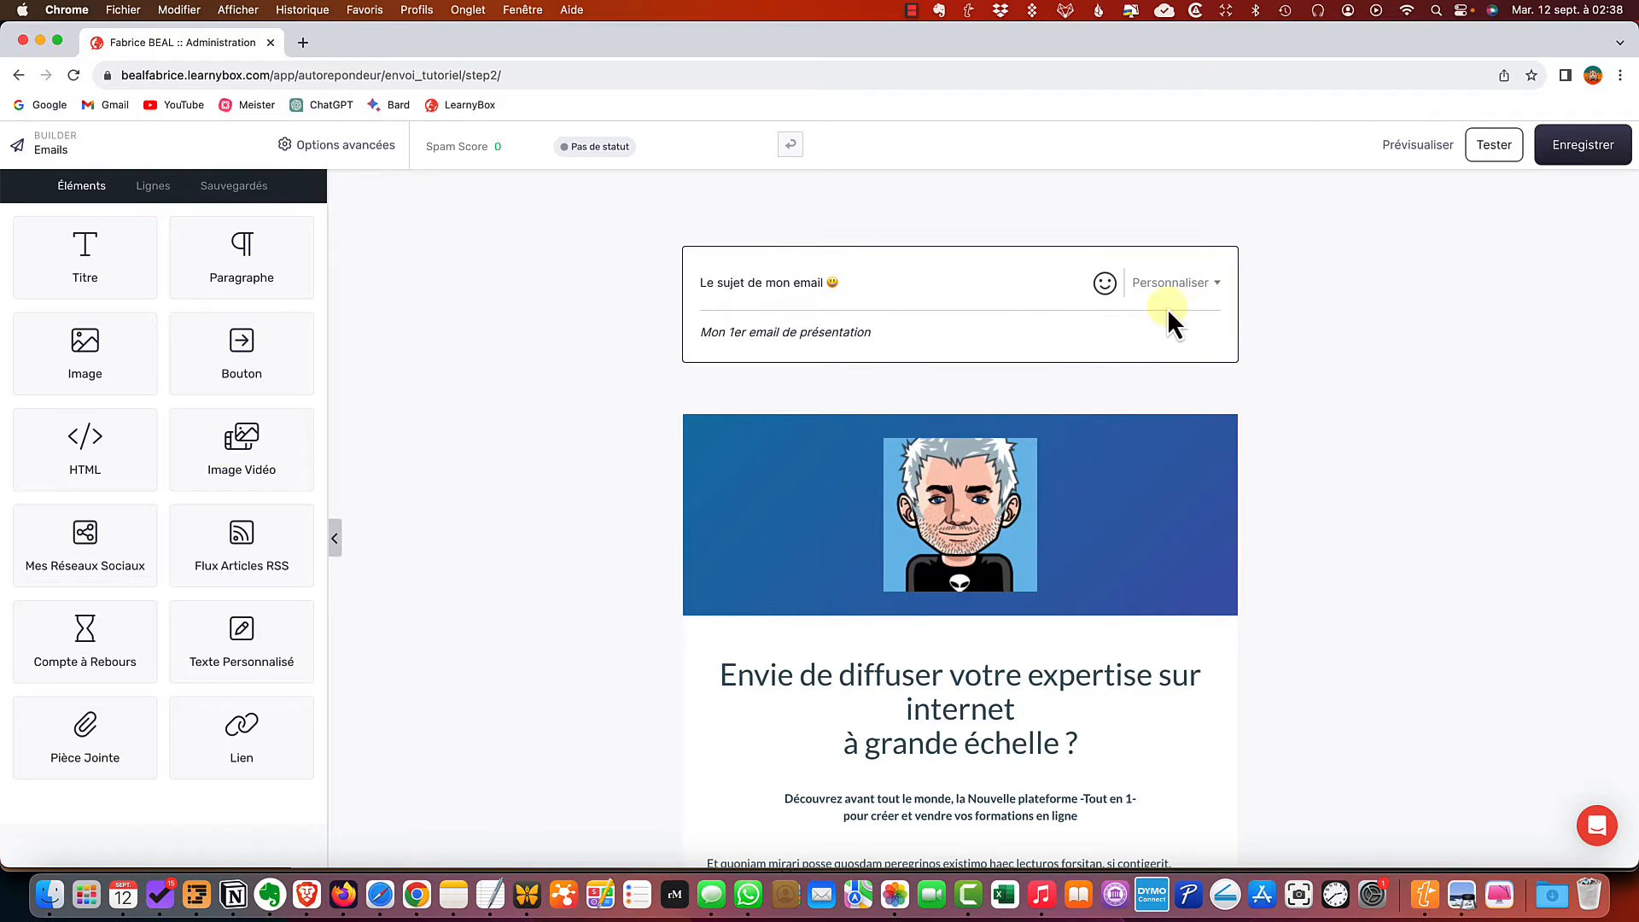
Replace the placeholder body paragraphs with "J'écris mon propre message" and insert an empty line above it
scroll(1067, 512, "down", 5)
left_click(1144, 634)
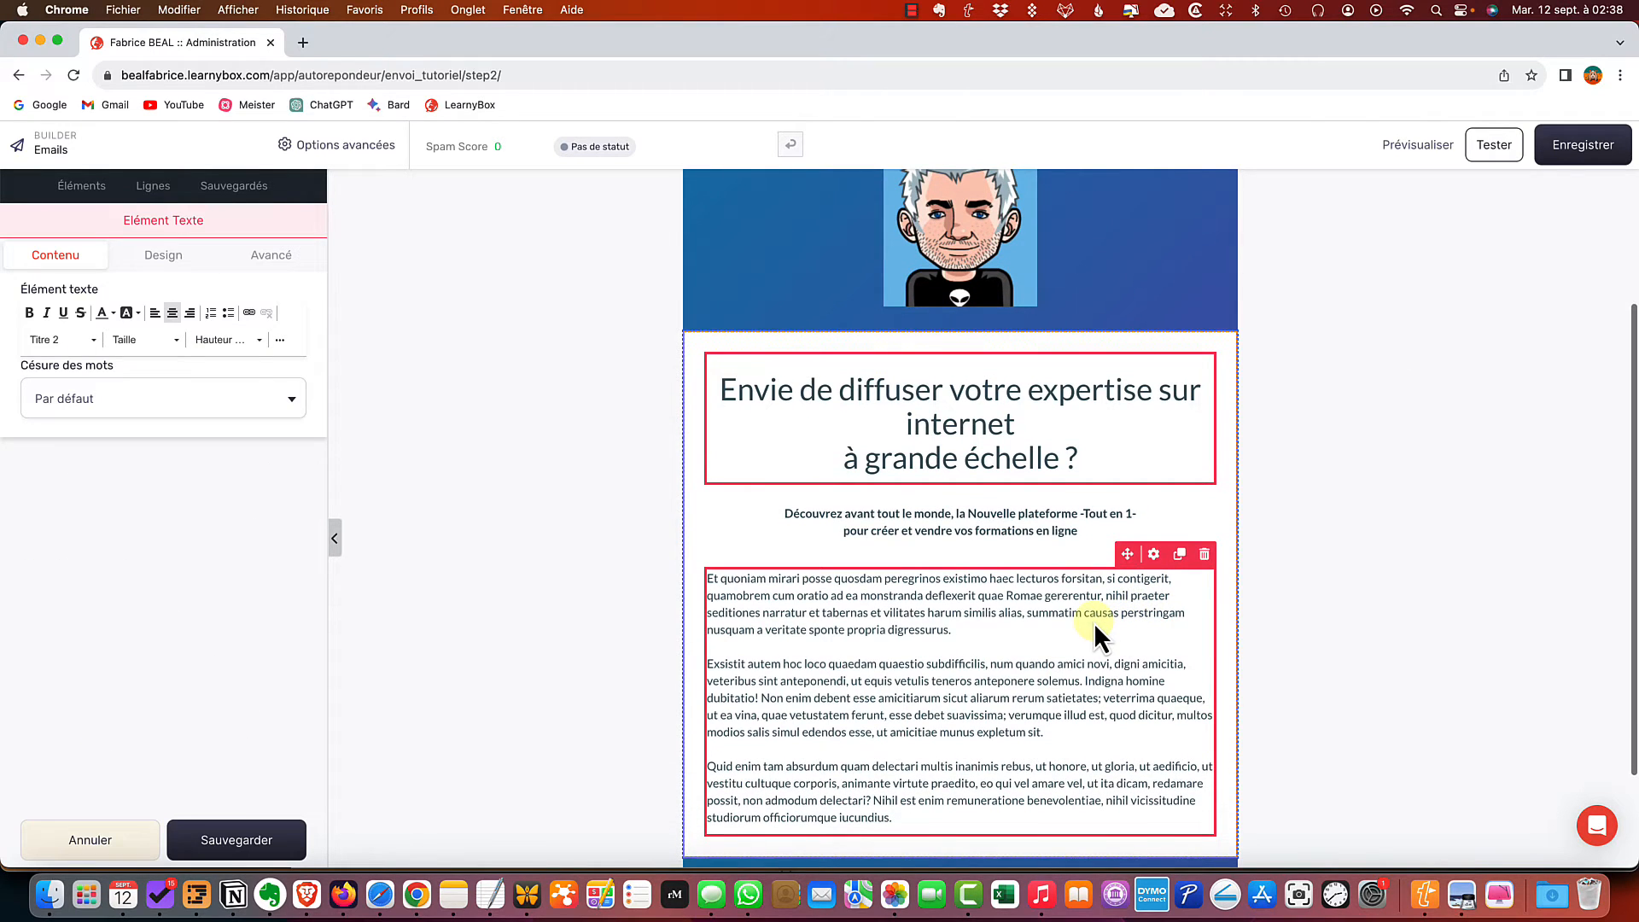
left_click(1035, 622)
left_click_drag(915, 815, 682, 582)
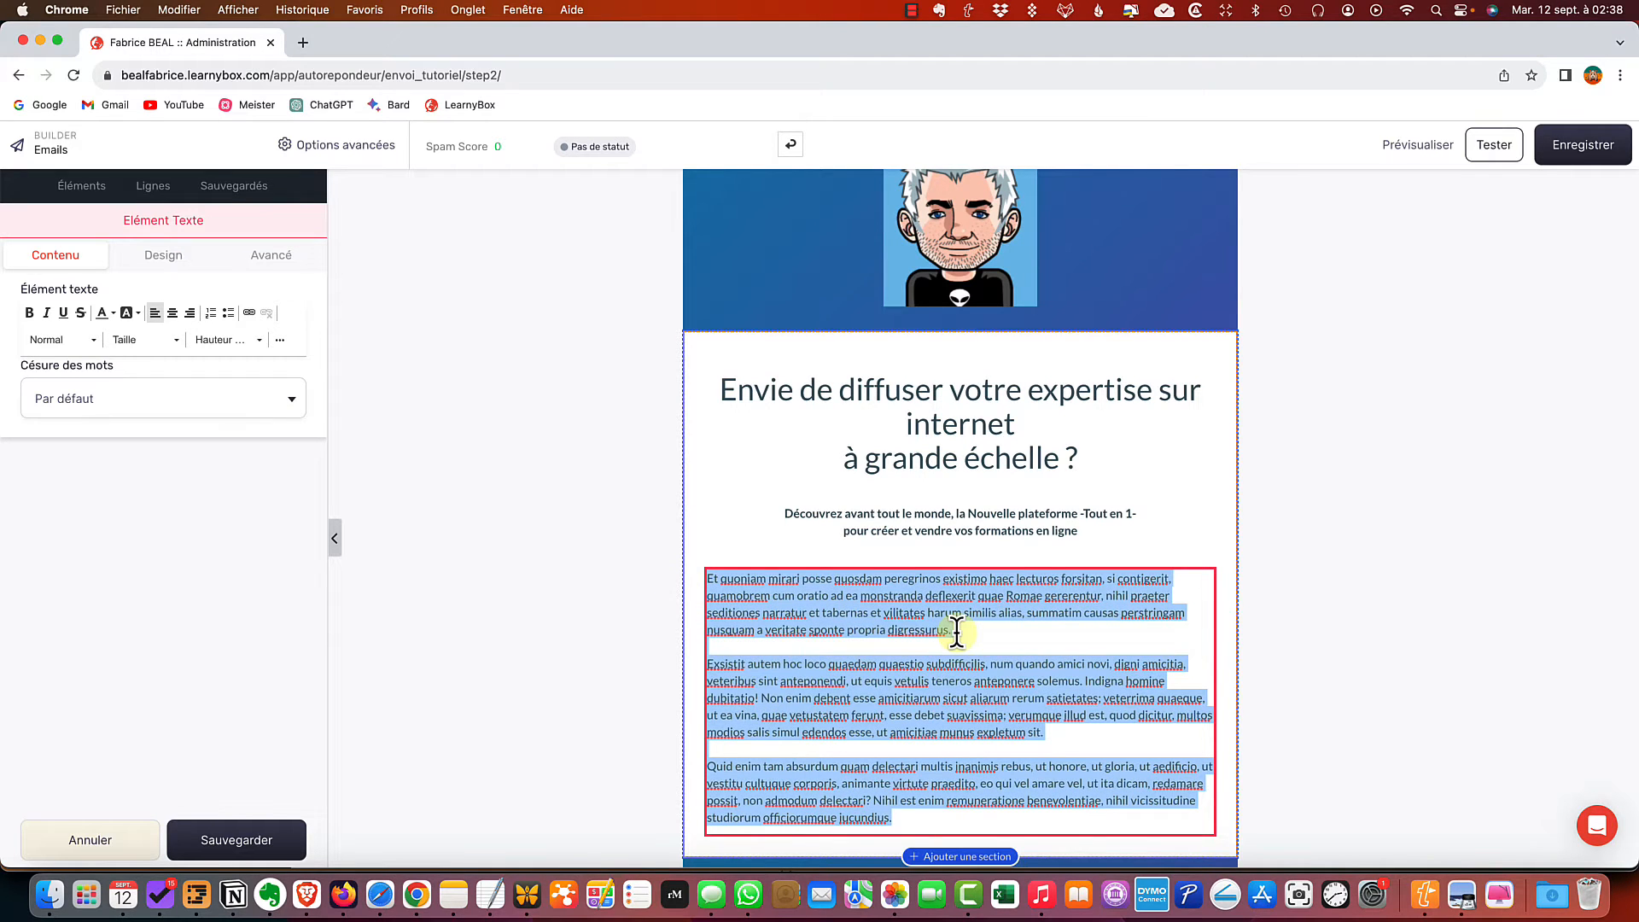
key("BackSpace")
type("J")
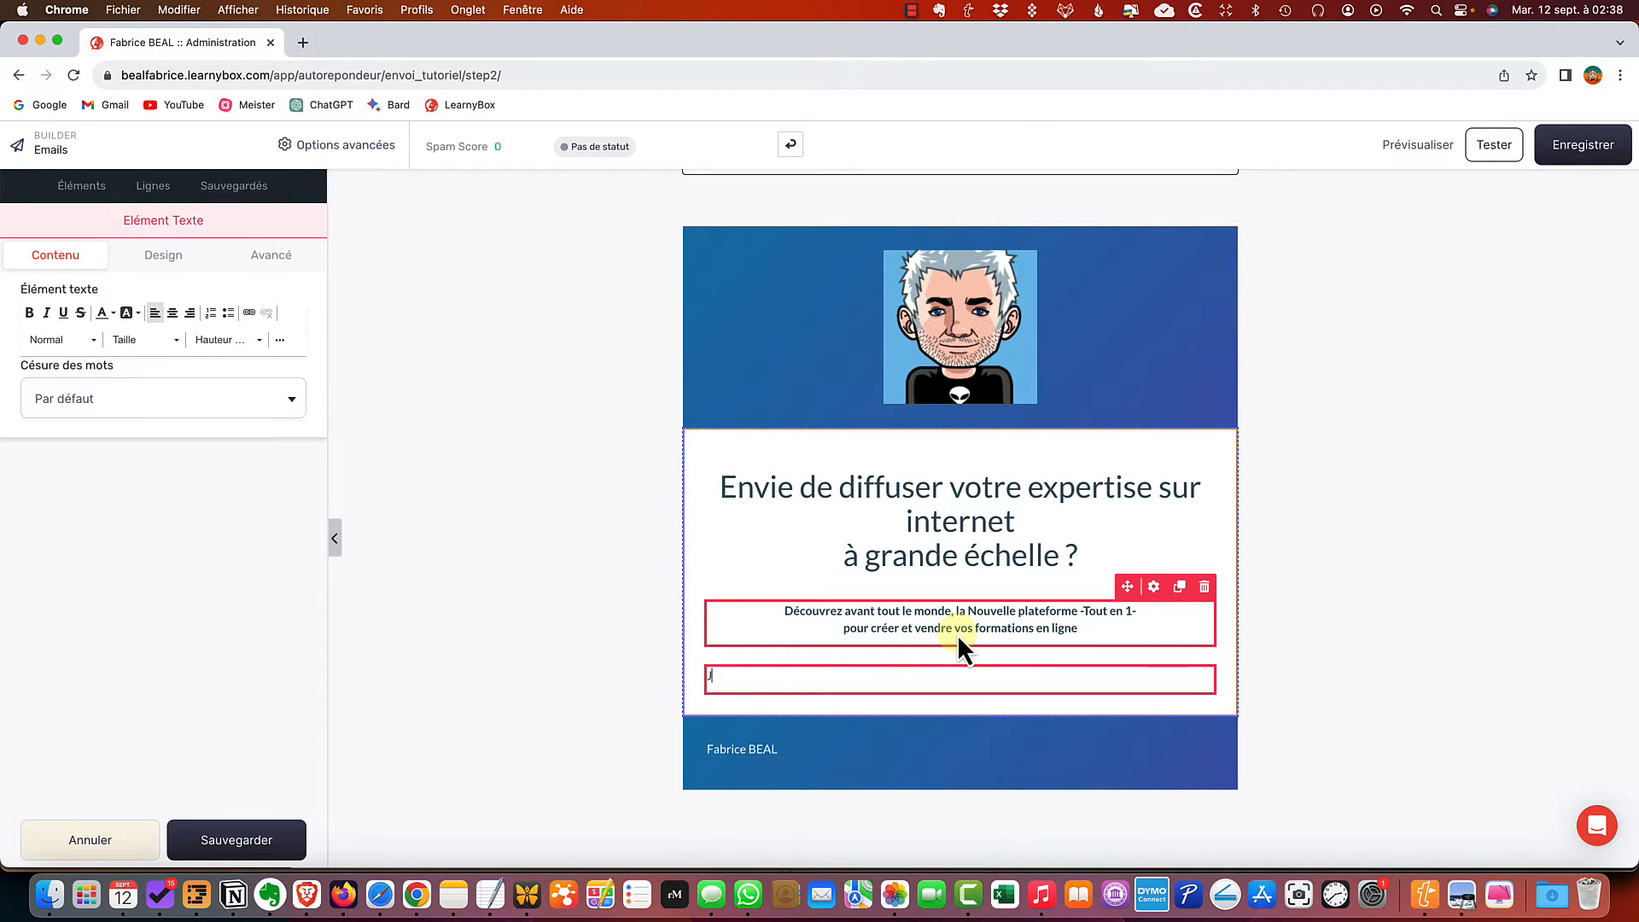
type("'écris mon propre message")
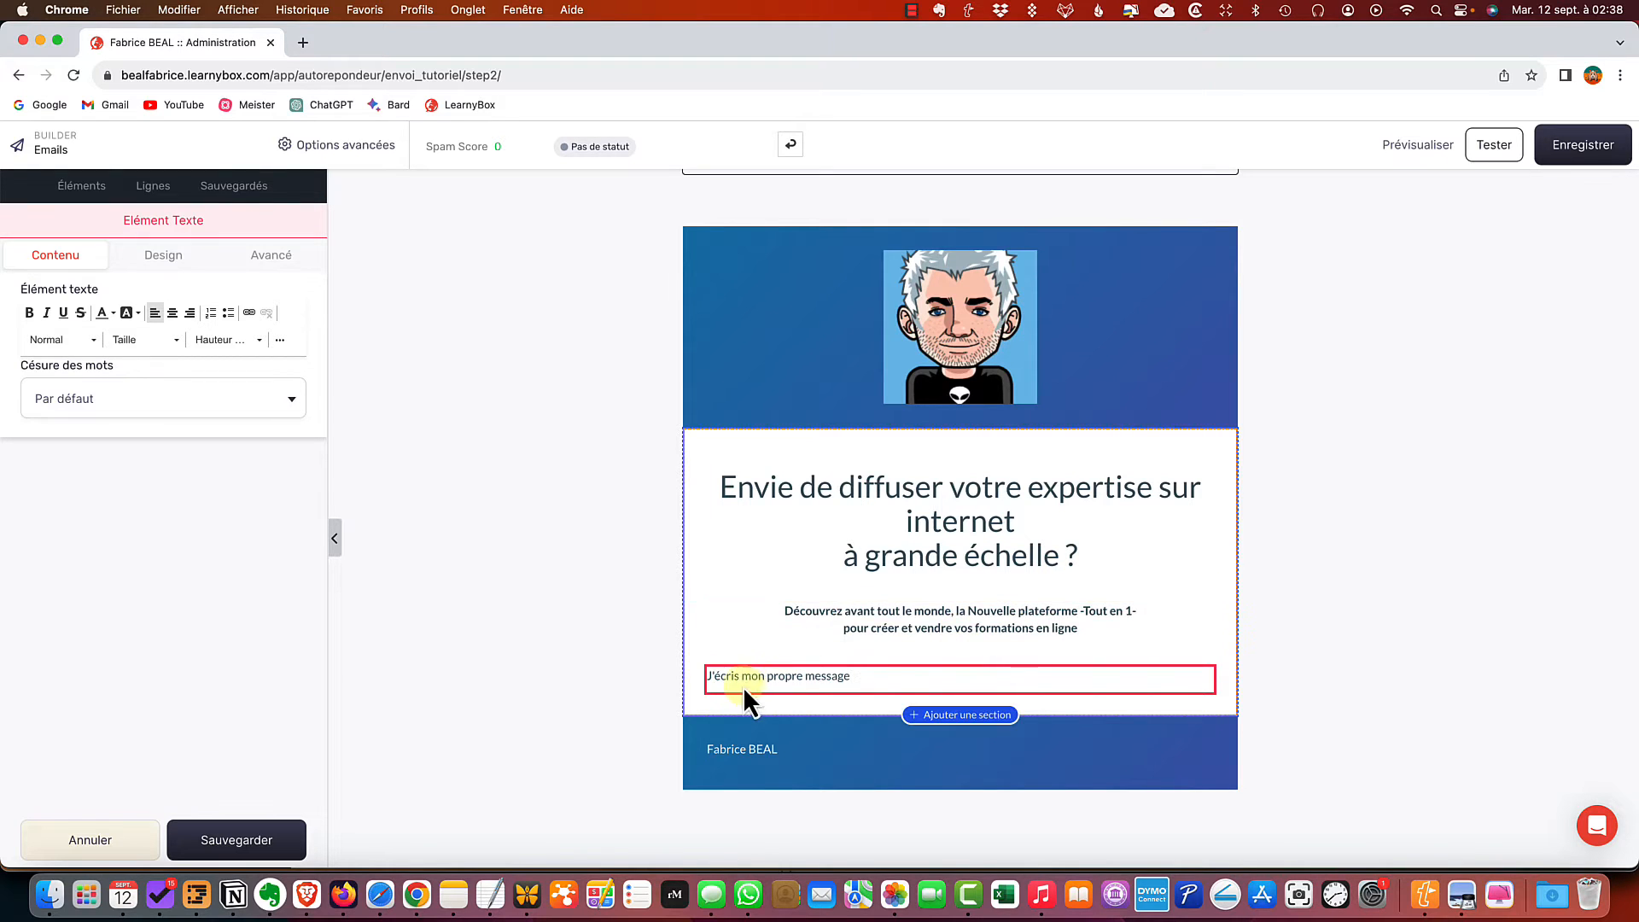
left_click(708, 675)
key("Return")
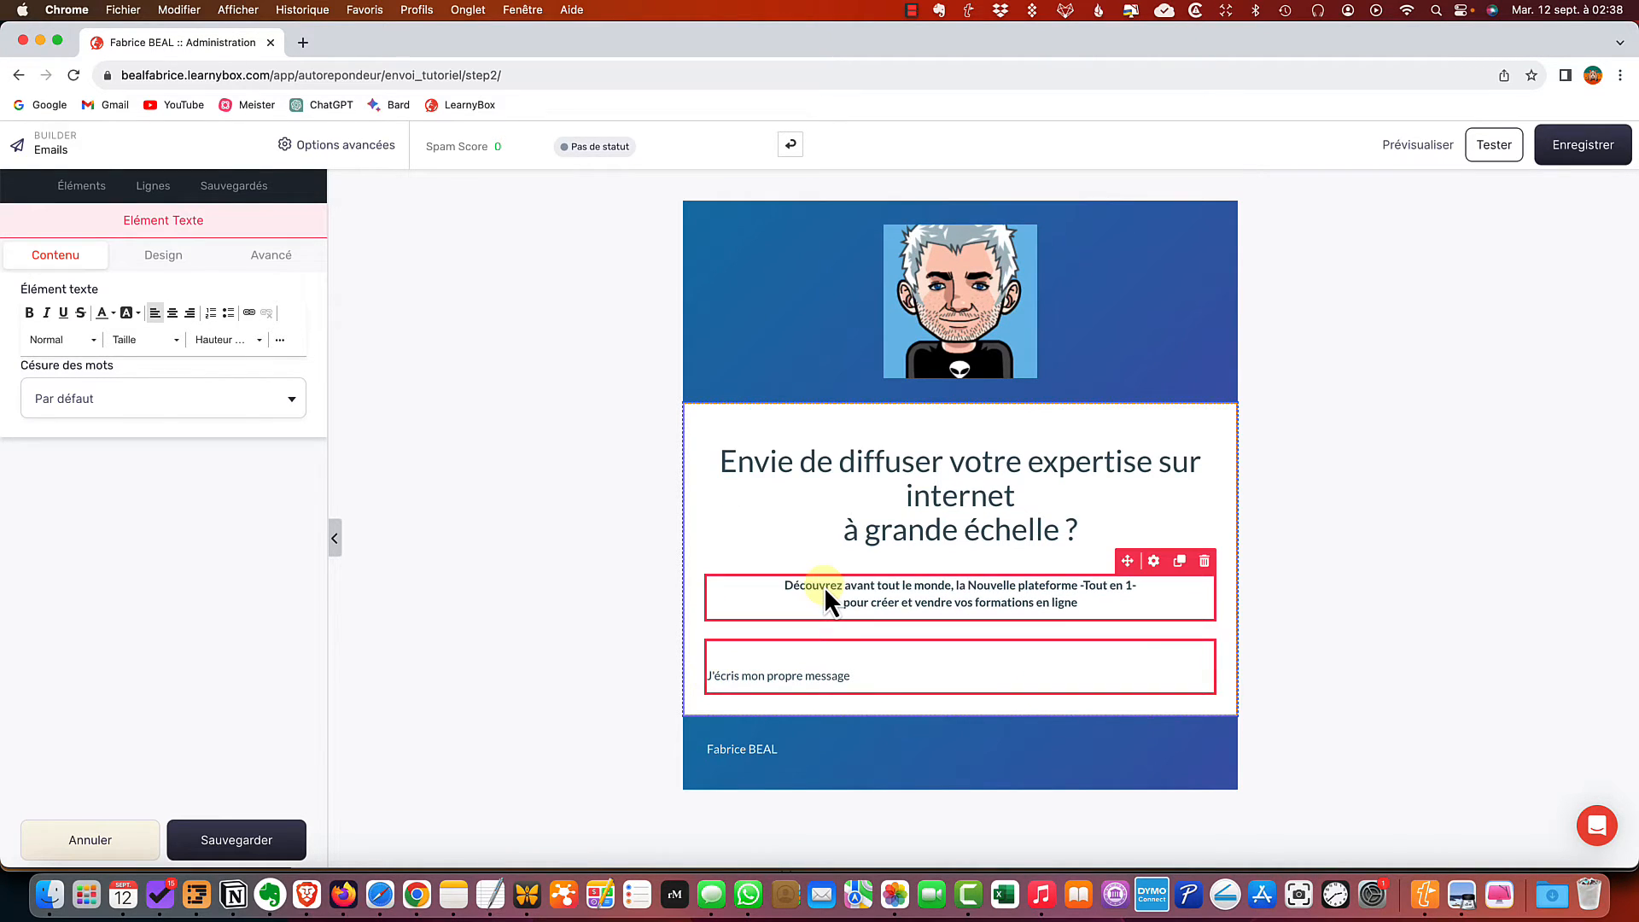
Personalize the subject line by inserting the recipient's first-name (Prénom) variable after the emoji
scroll(1074, 540, "up", 2)
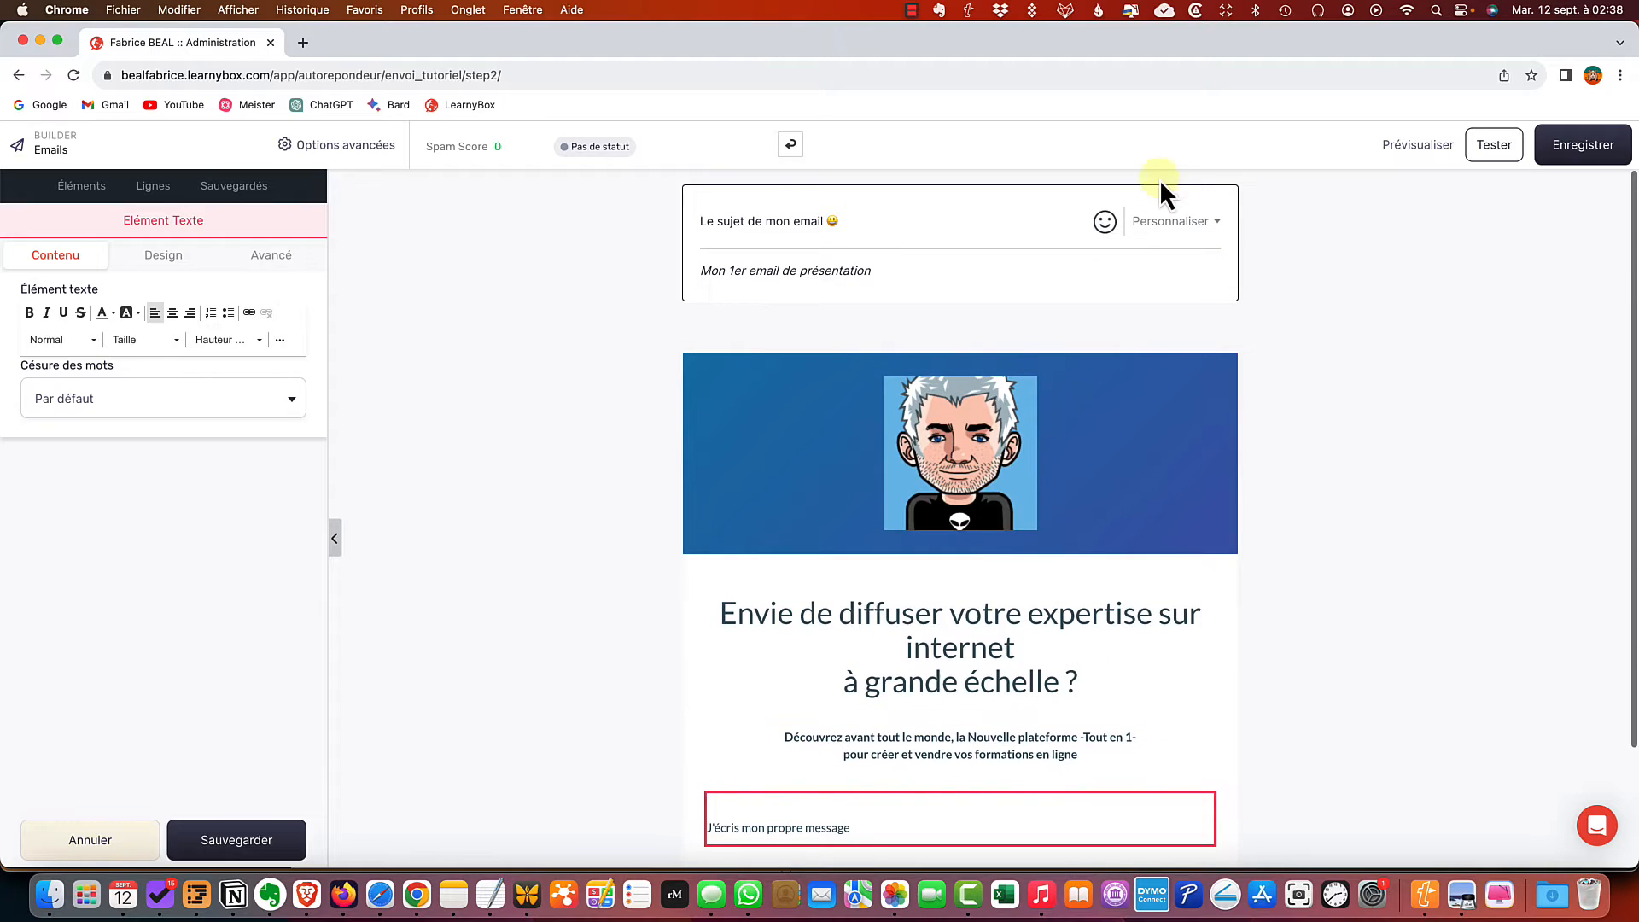
left_click(1186, 224)
scroll(1131, 262, "down", 1)
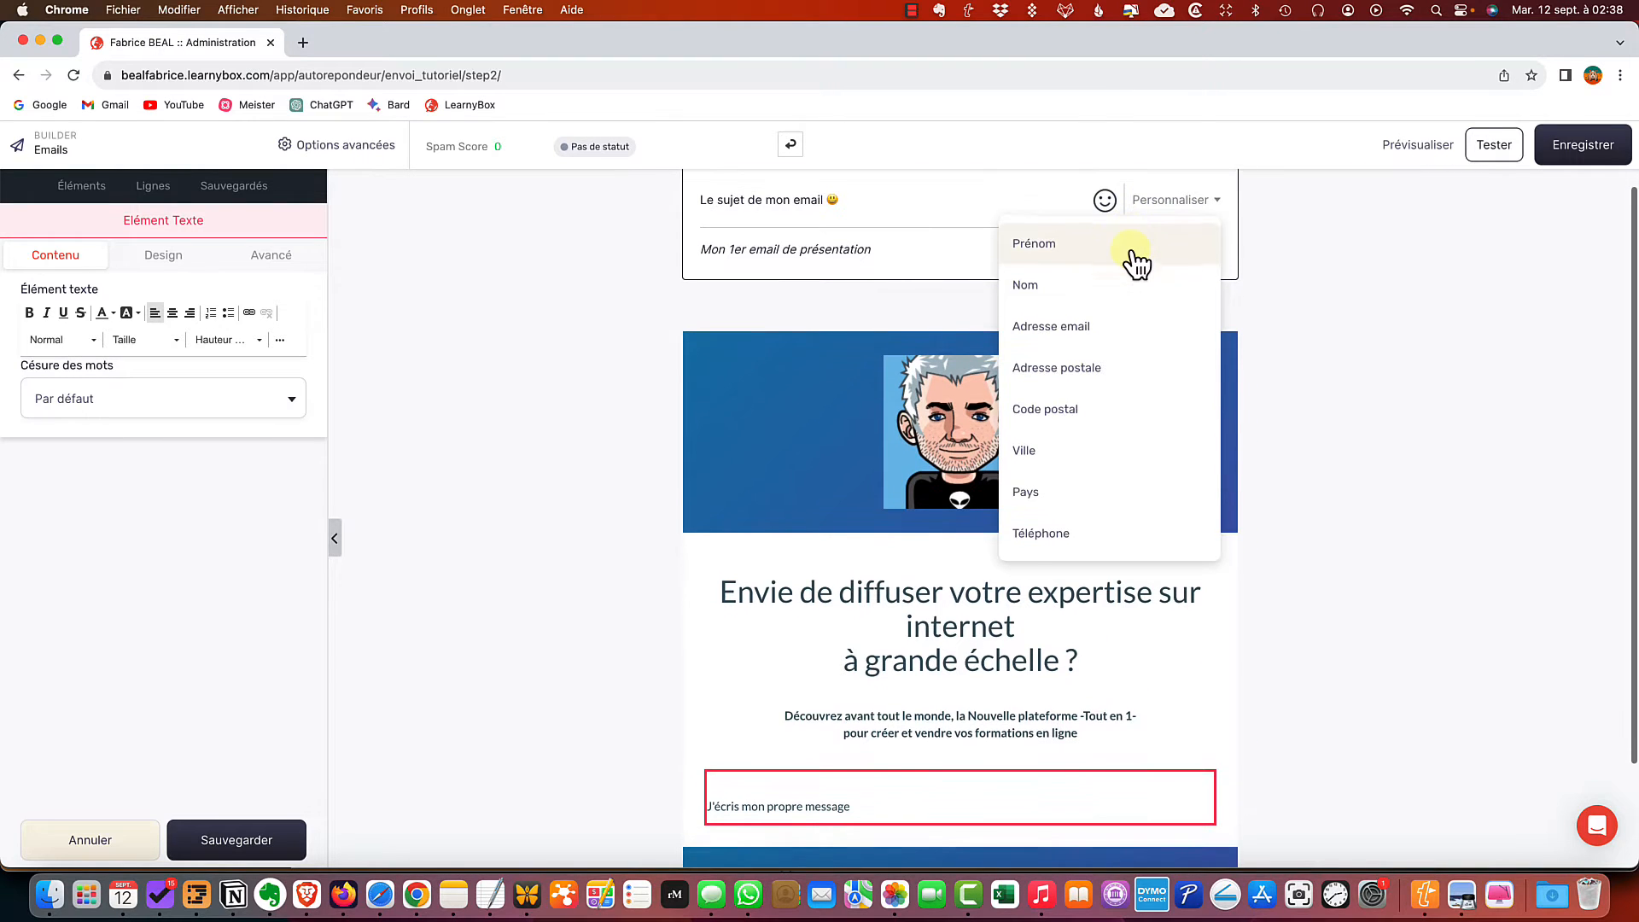
left_click(1132, 258)
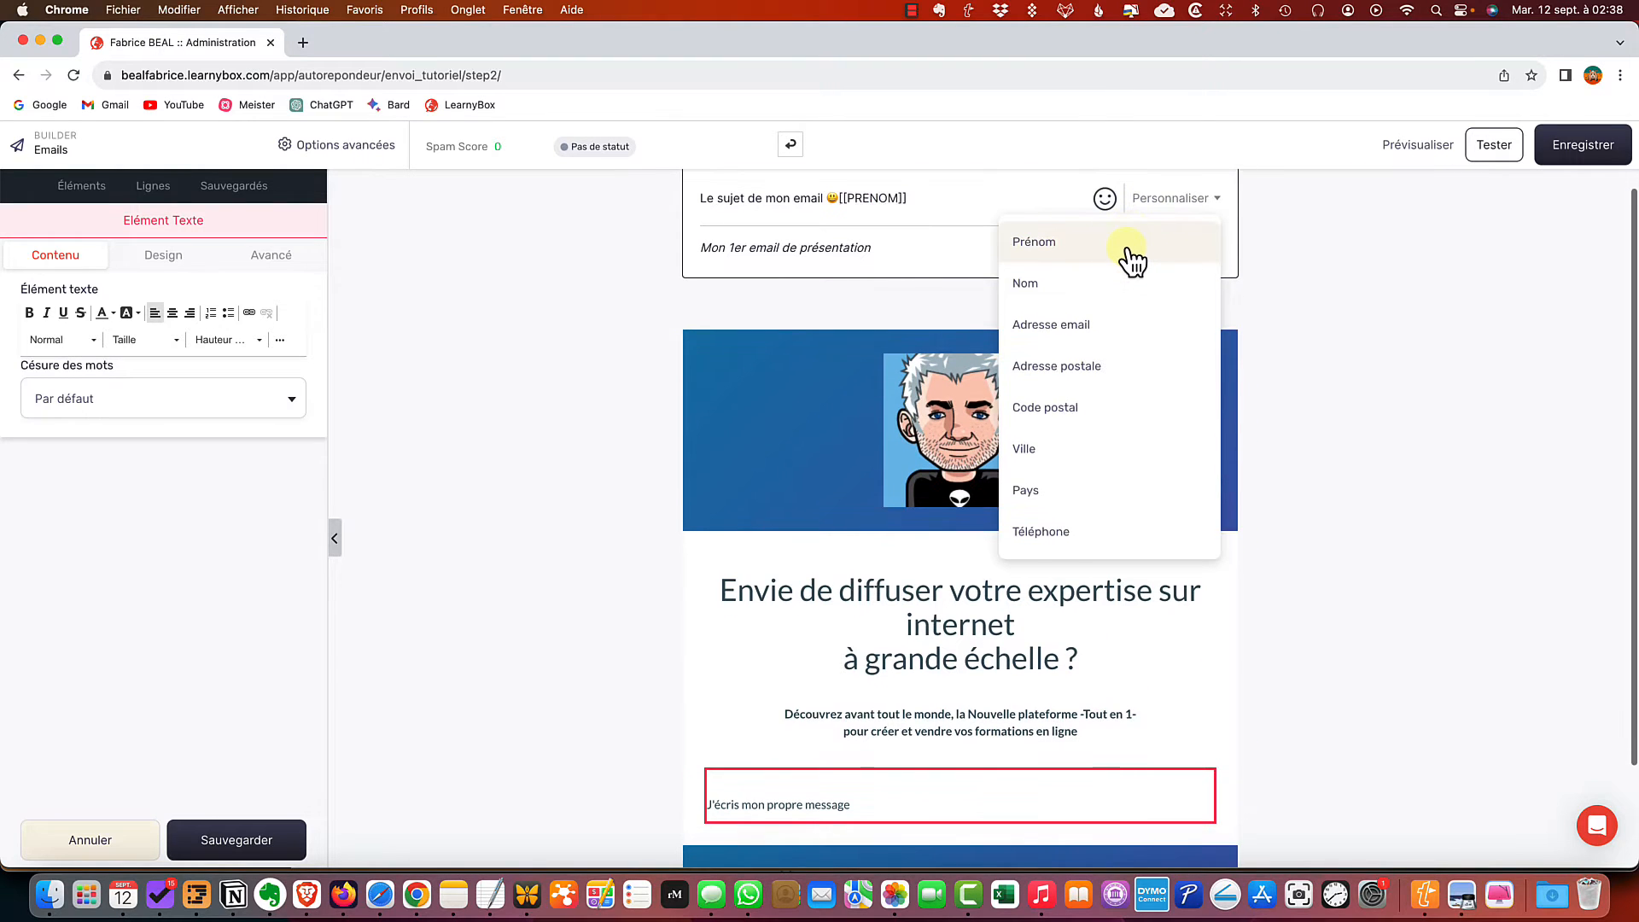
left_click(1412, 495)
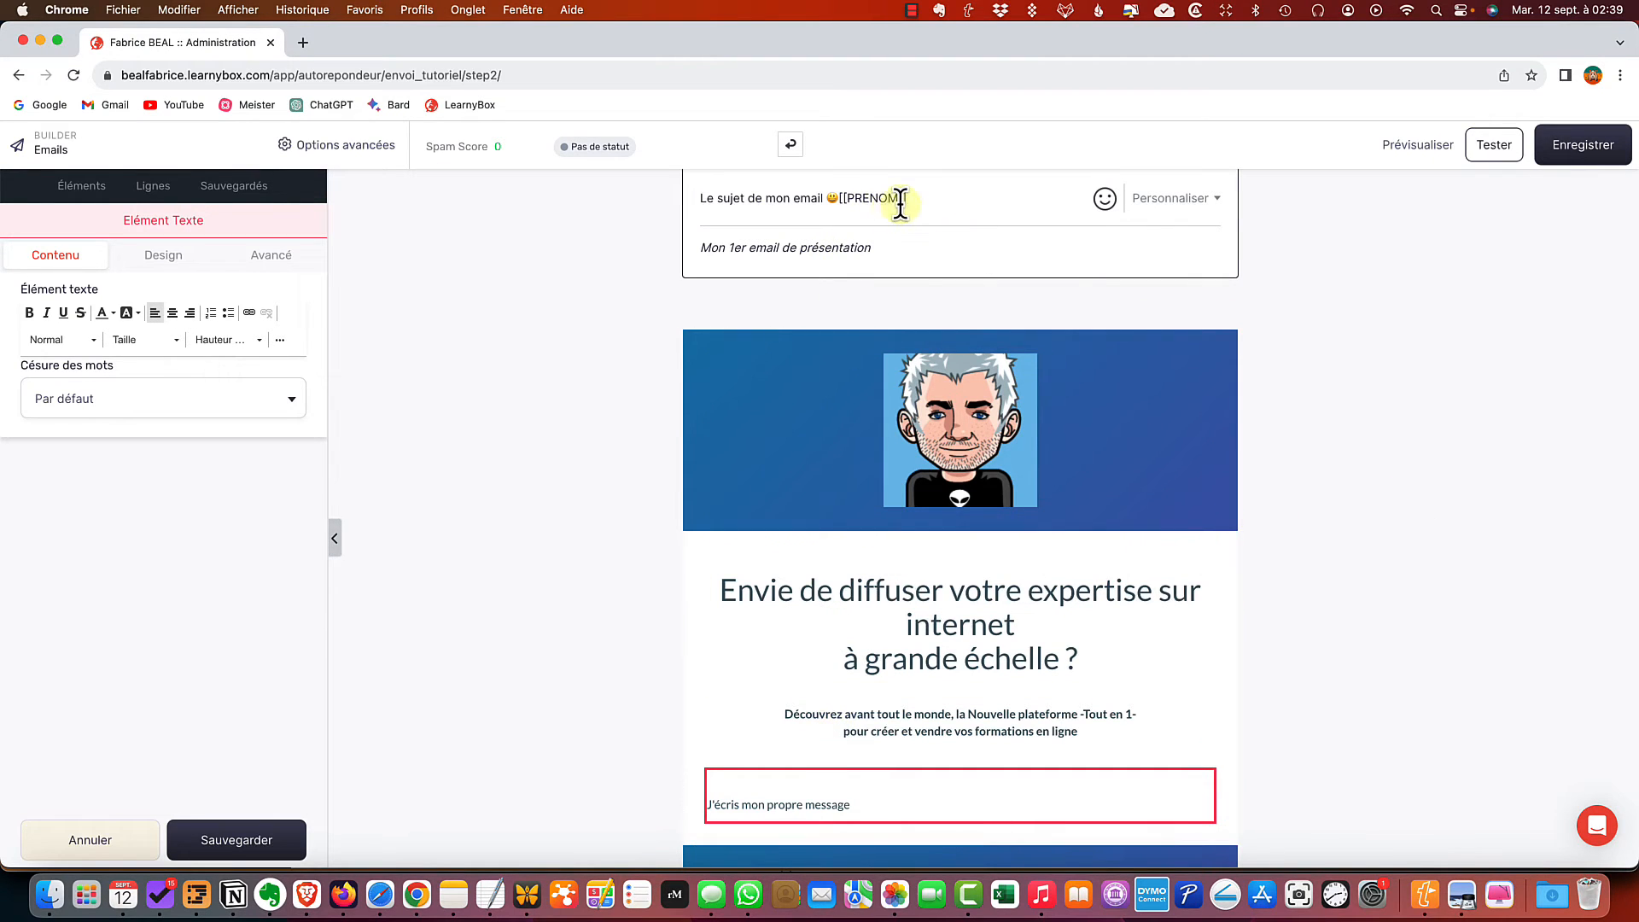
Copy the first-name variable from the subject and add the greeting "Bonjour [[PRENOM]]," on the empty line above the message
left_click_drag(908, 202, 838, 199)
key("super+c")
right_click(878, 200)
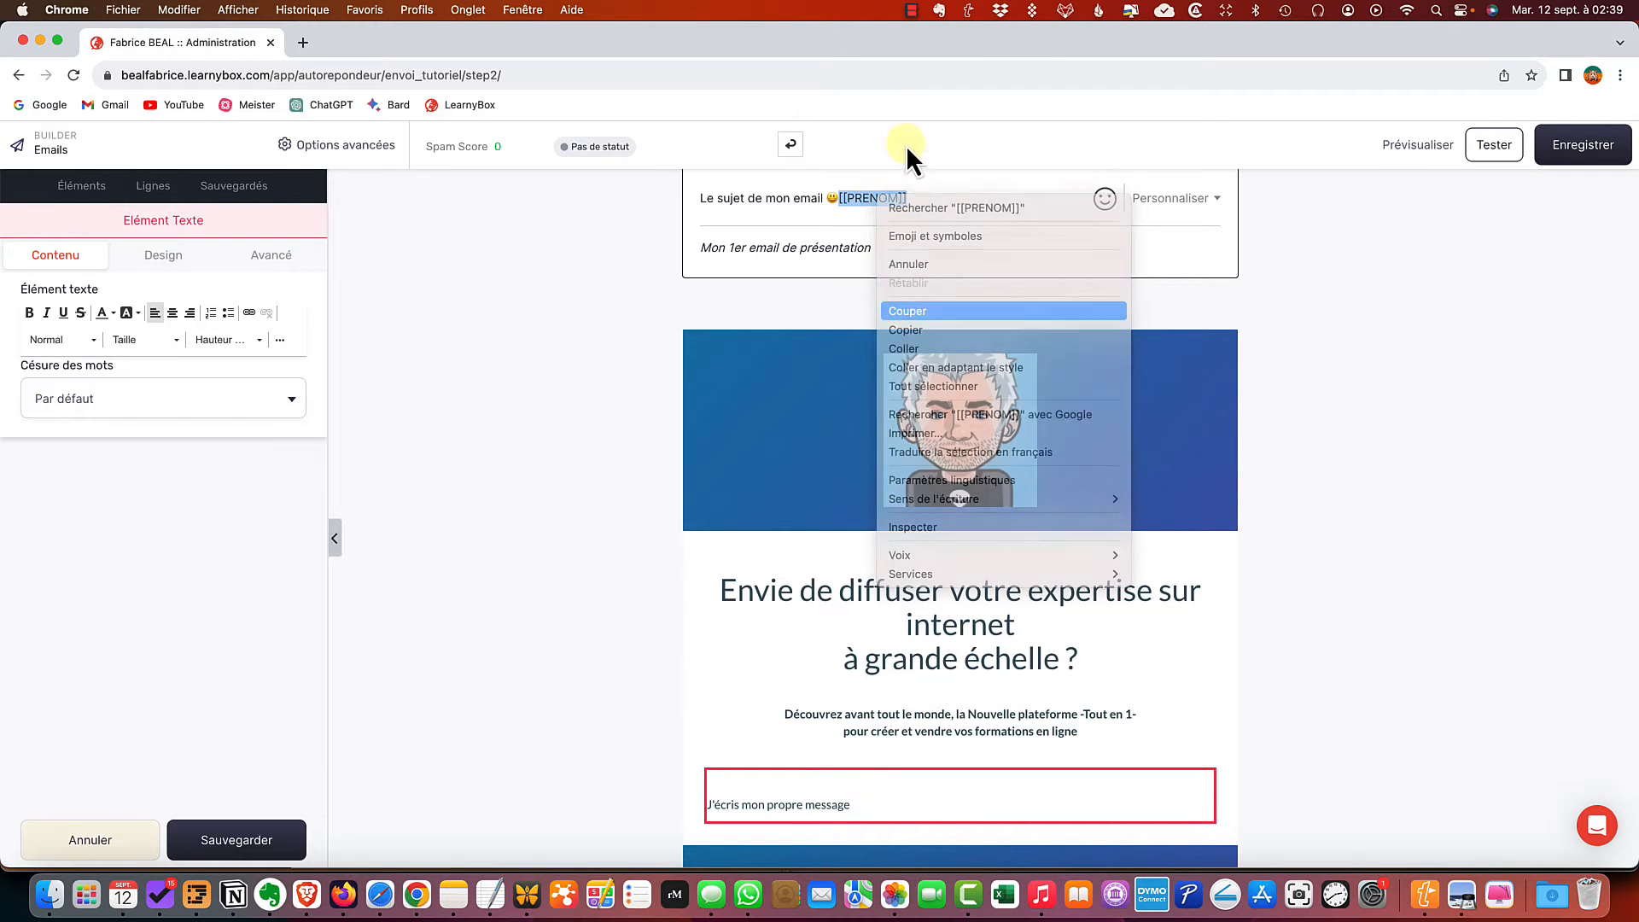
scroll(955, 411, "down", 3)
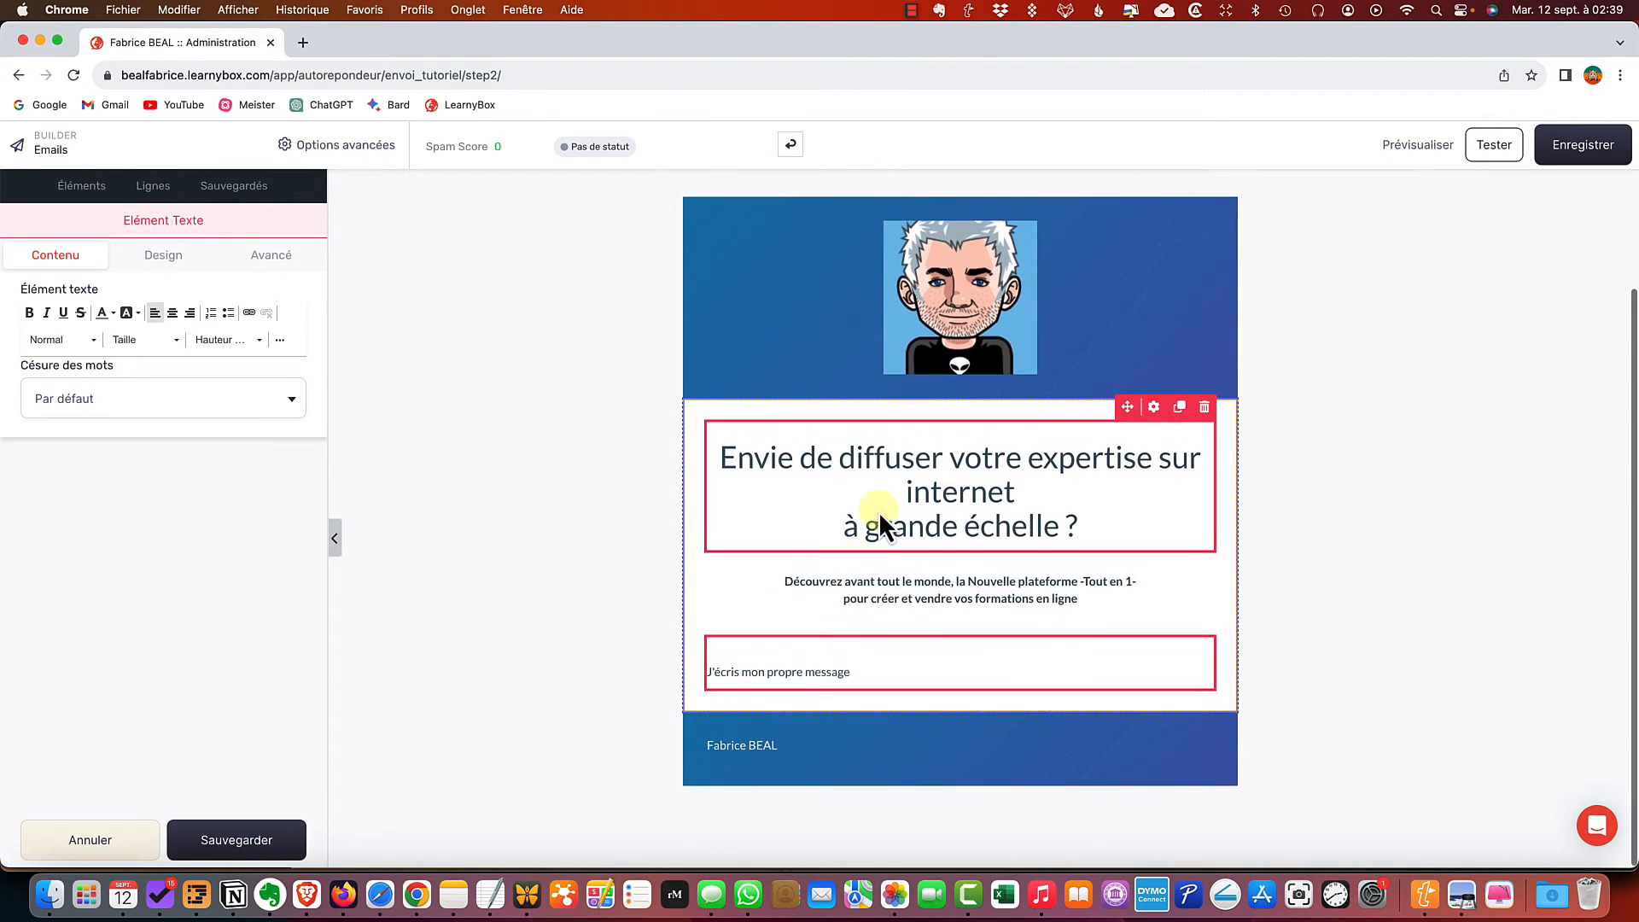
left_click(808, 654)
type("Bonjour")
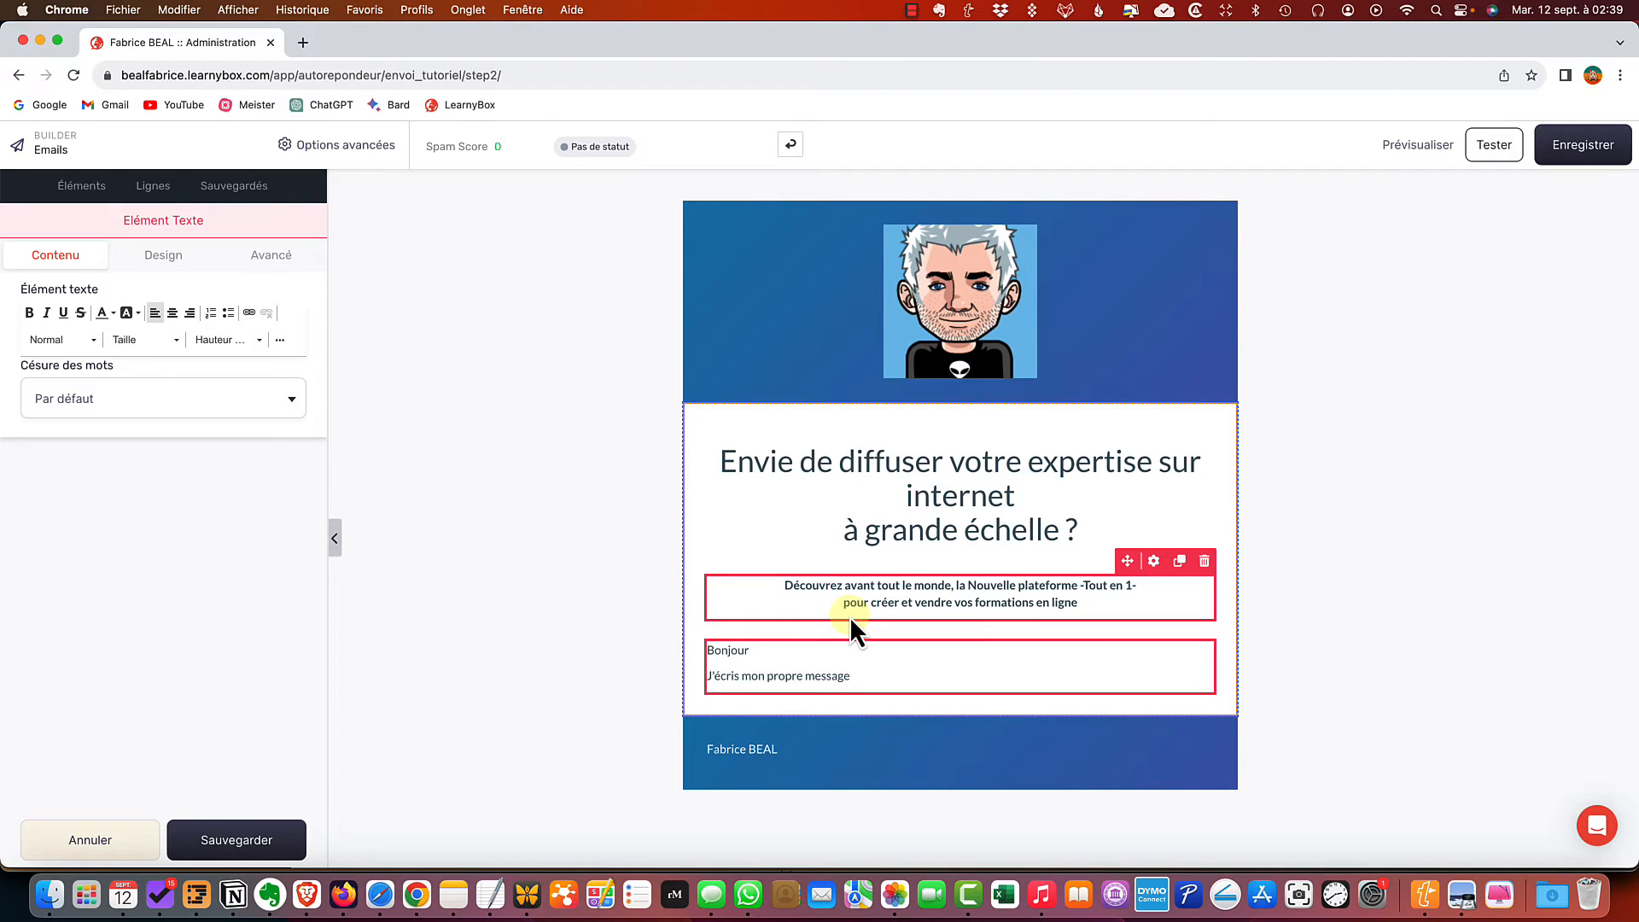
key("super+v")
type(",")
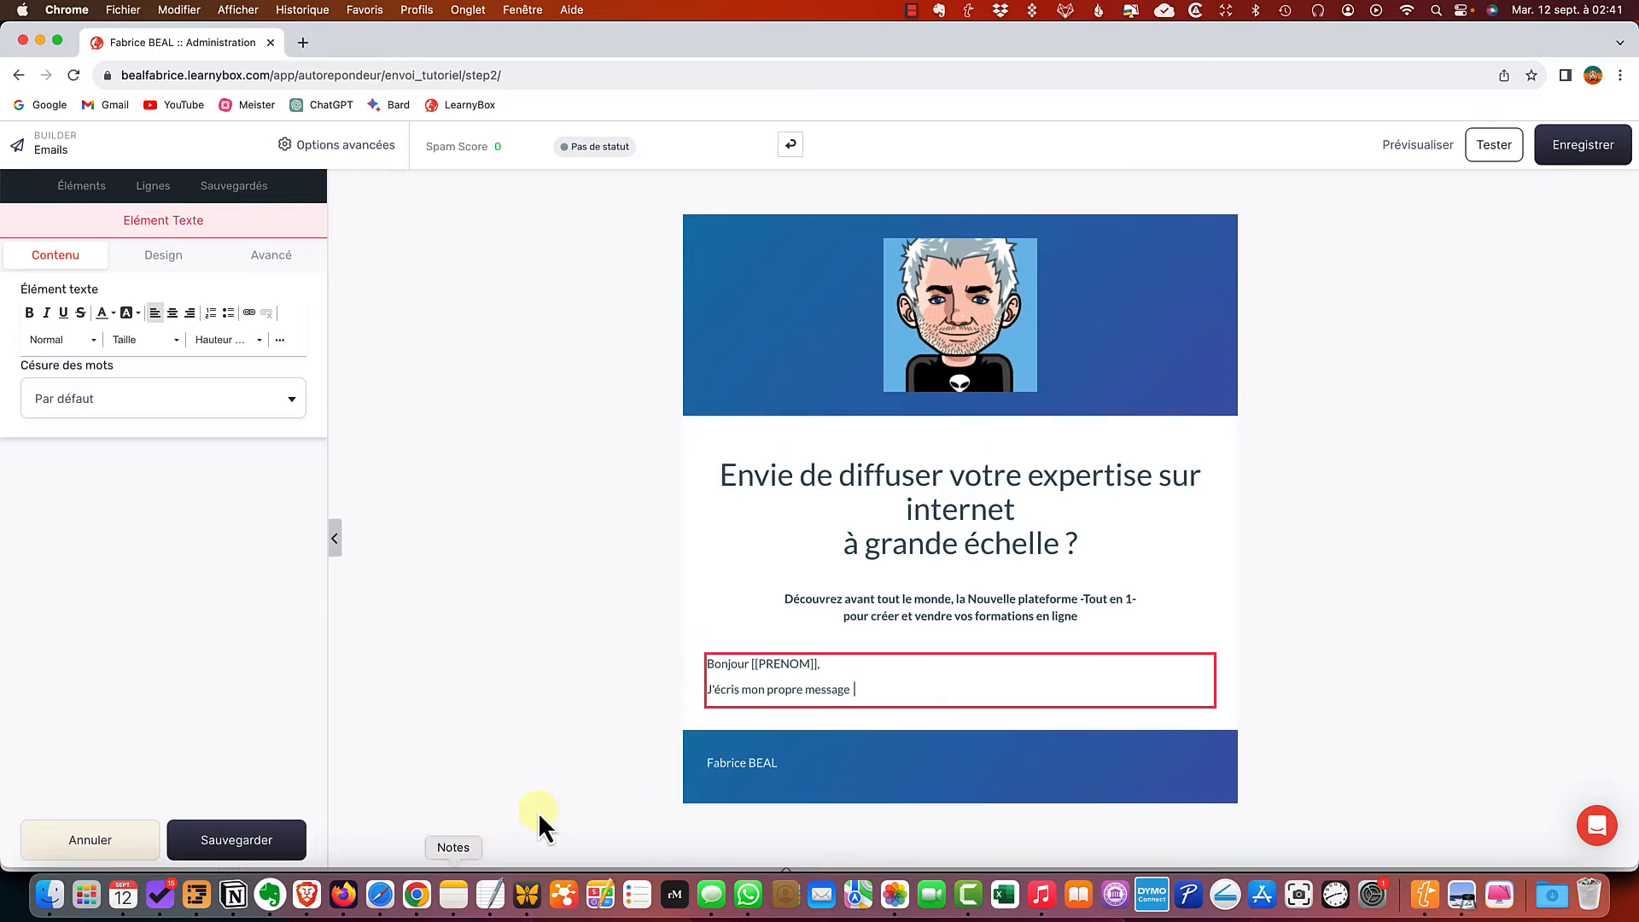
Replace the large heading in the email body with "Je crée une nouvelle chaîne pour les formateurs !"
left_click(955, 540)
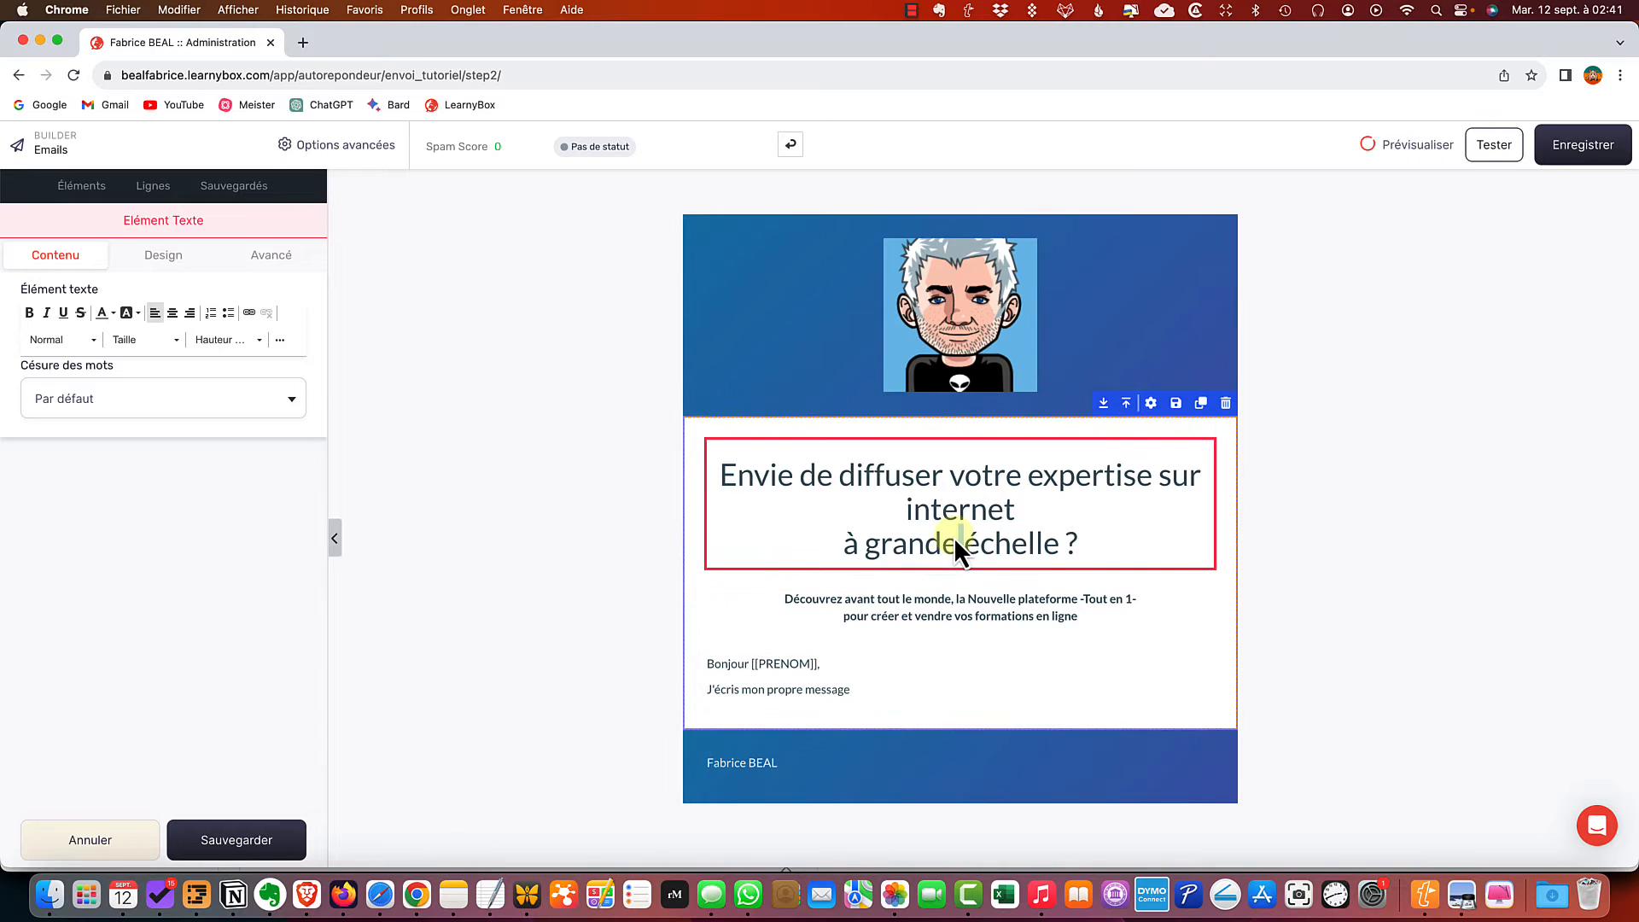
left_click(1102, 543)
left_click_drag(1102, 543, 678, 469)
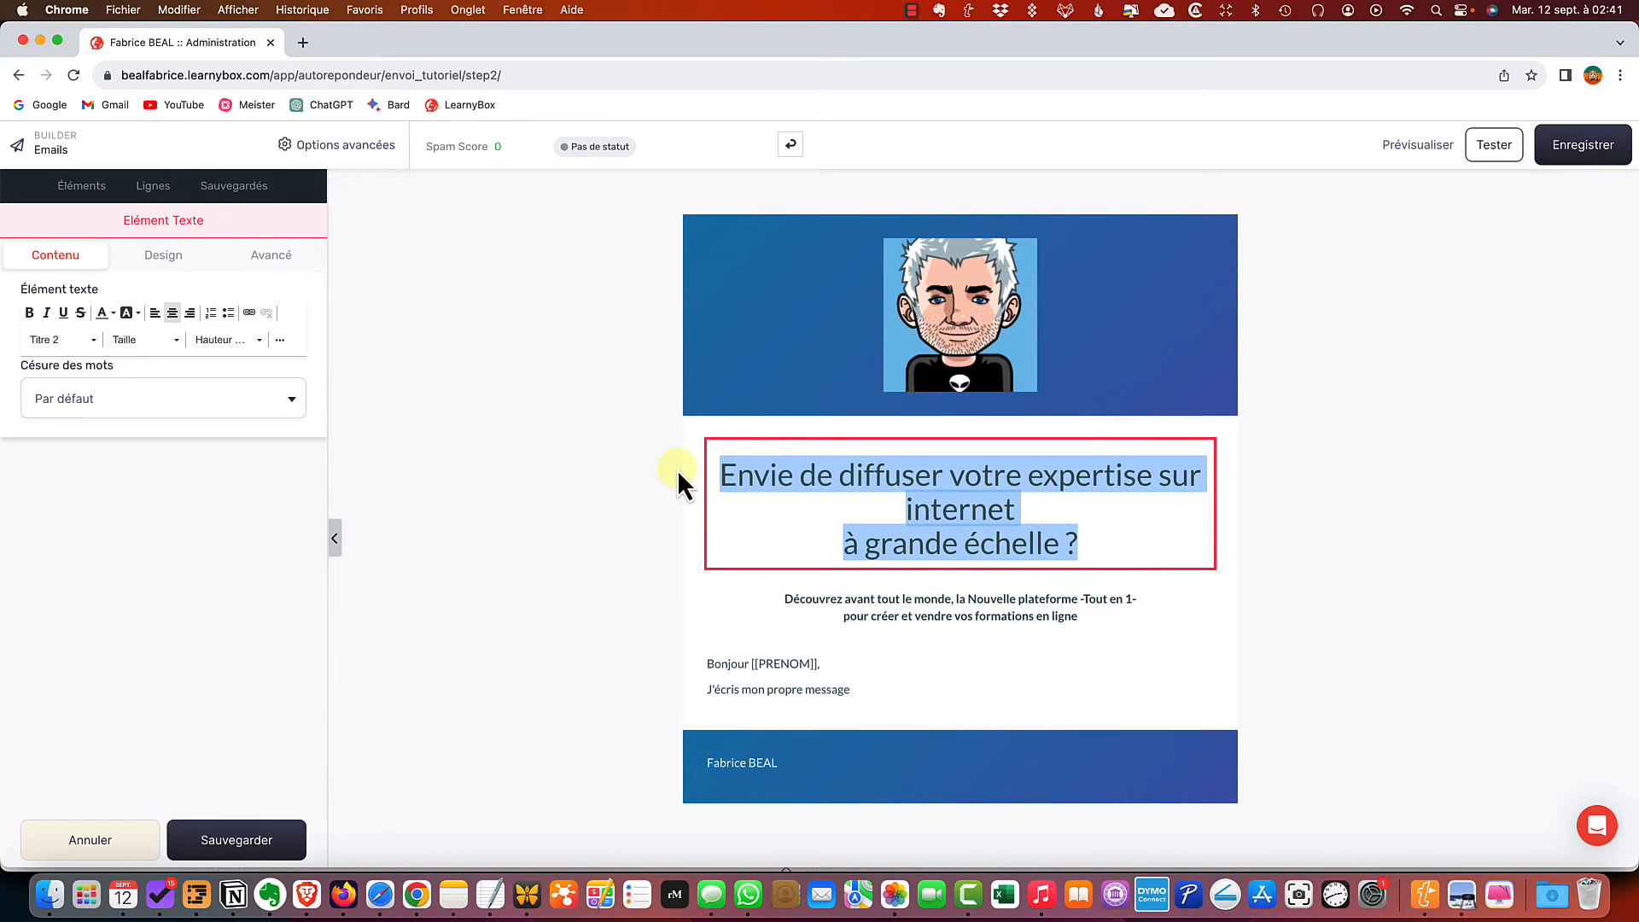
type("Je crée une nouvelle chaîne pour les formateurs !")
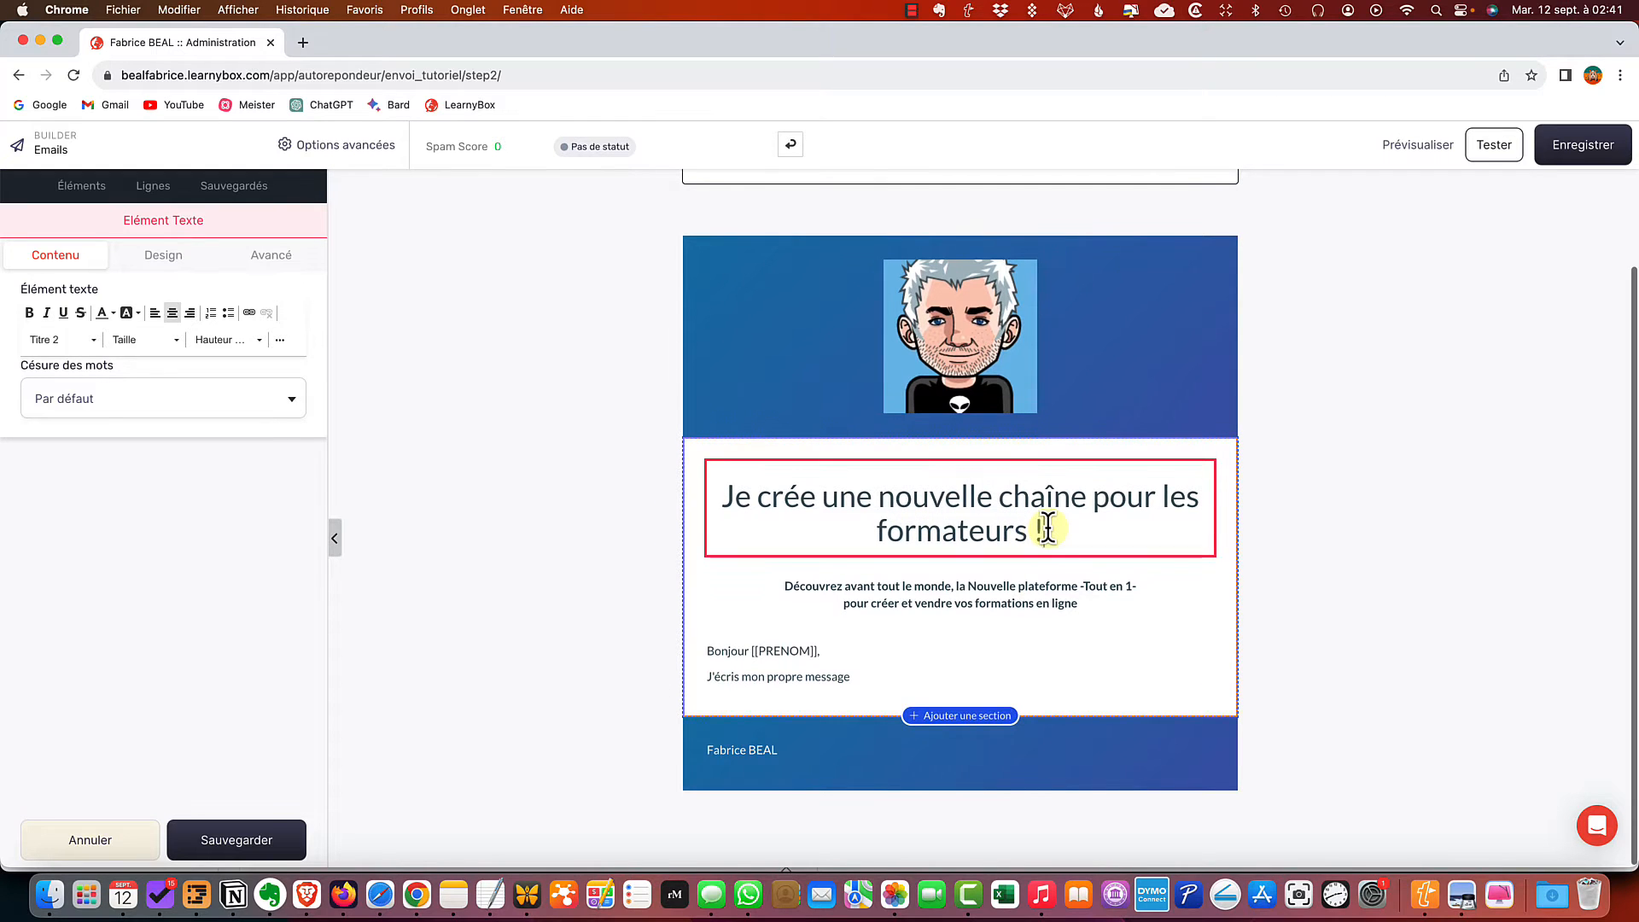
Set the email's subject line to "Je crée une nouvelle chaîne pour les formateurs !"
left_click(1071, 605)
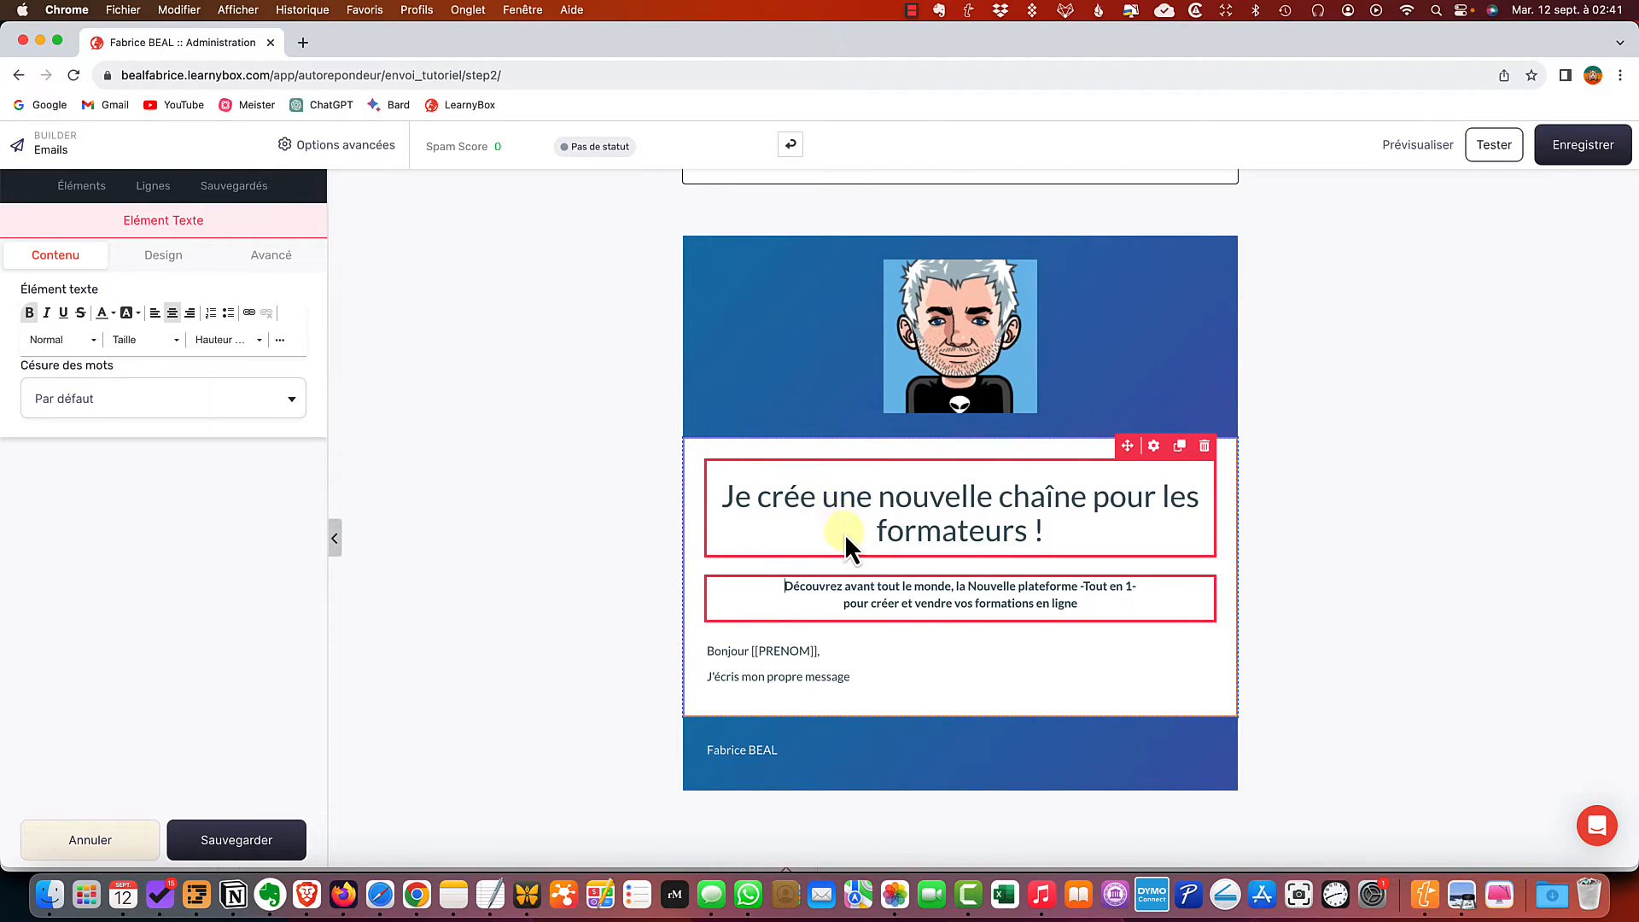
scroll(842, 538, "up", 4)
left_click_drag(878, 286, 519, 278)
type("Je crée une nouvelle chaîne pour les formateurs !")
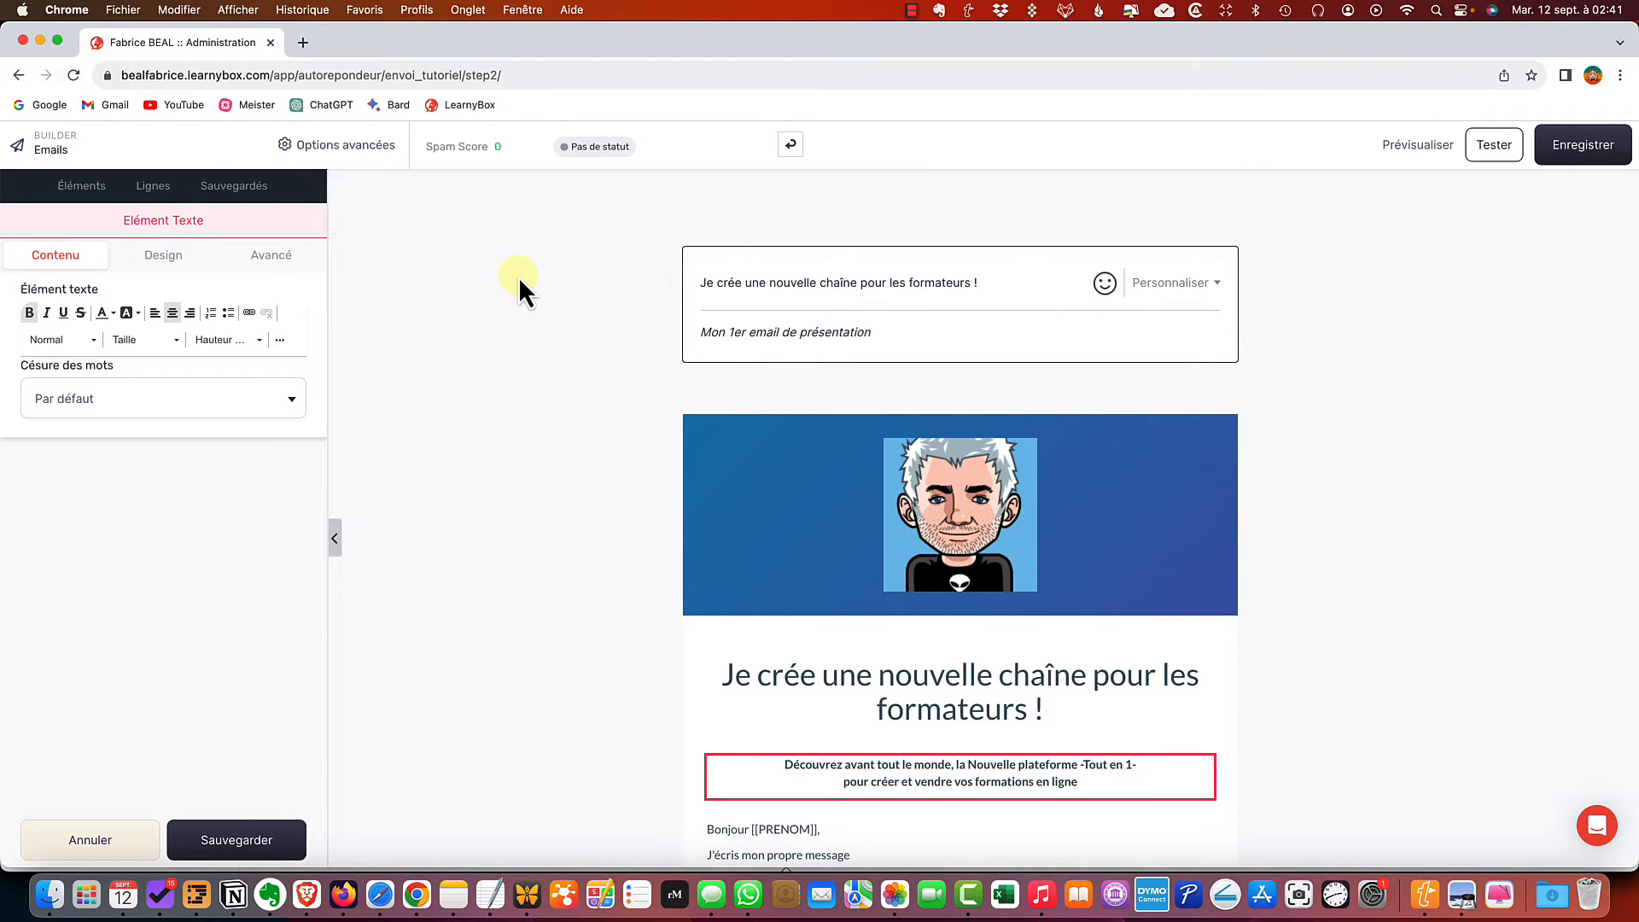
Delete the bold subtitle text block beneath the heading
scroll(981, 603, "down", 4)
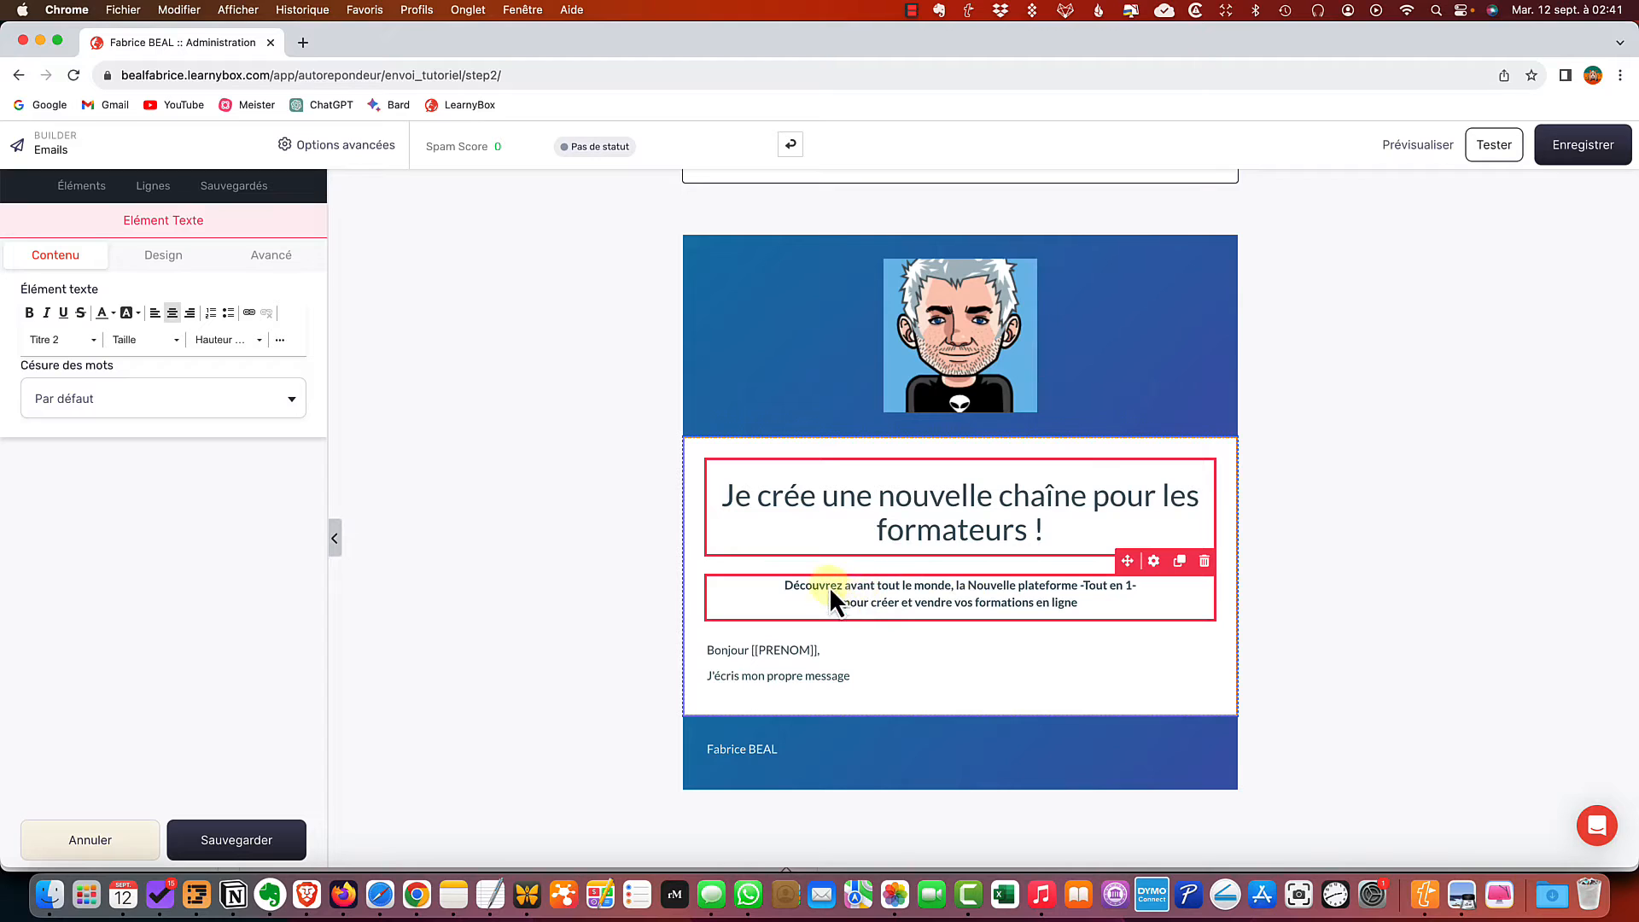
left_click(1203, 562)
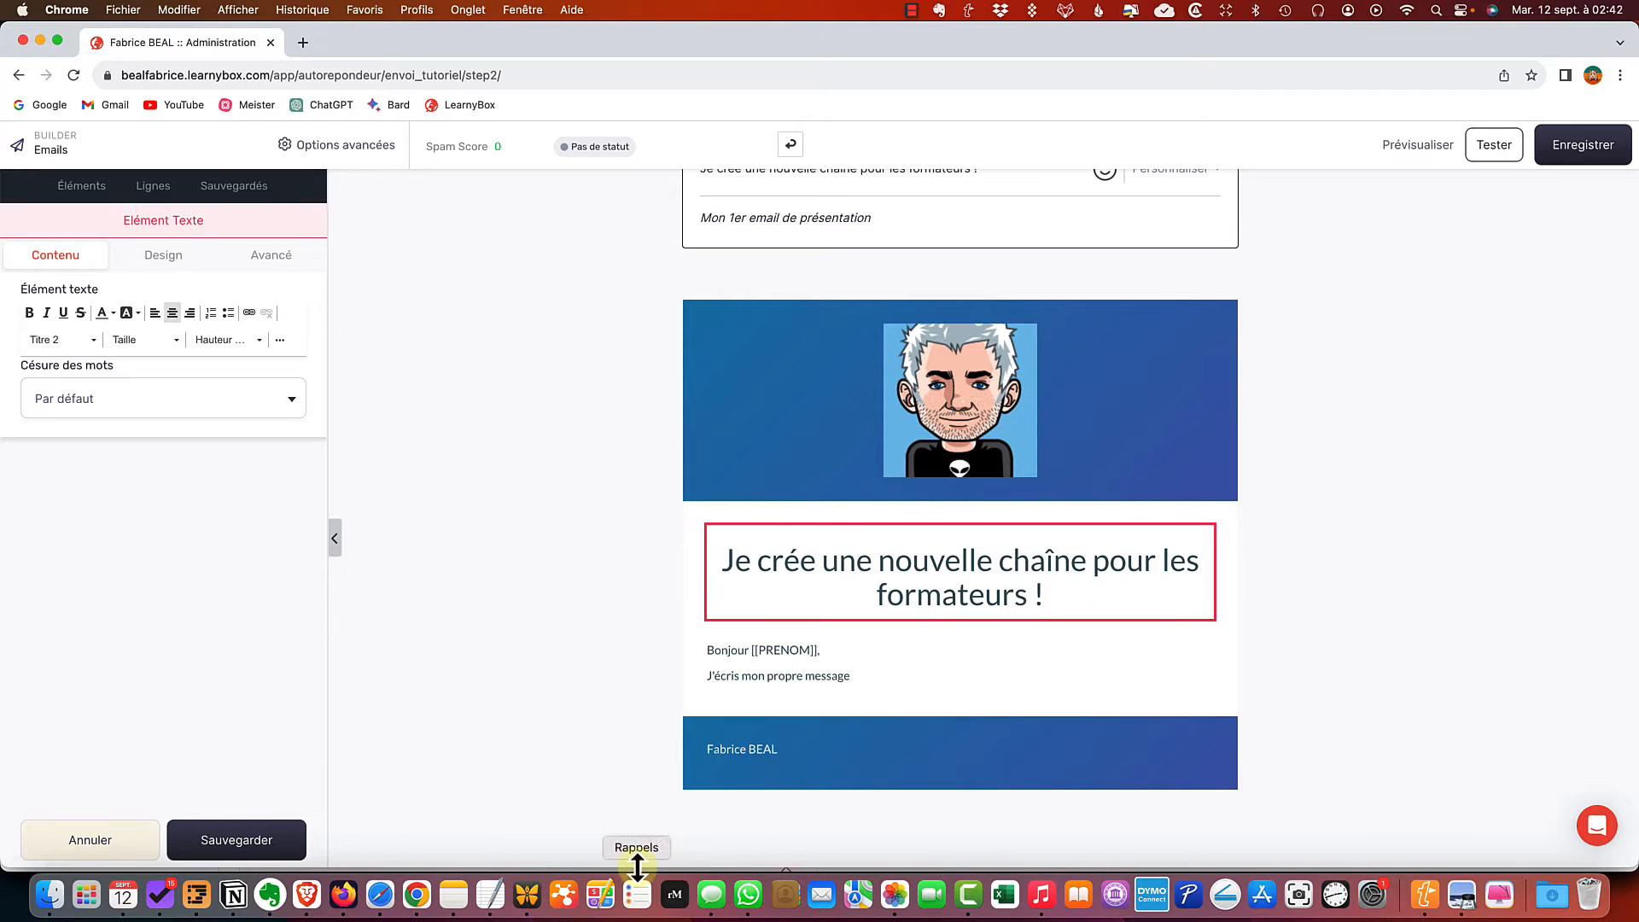
Replace the line "J'écris mon propre message" with the prepared email text from the clipboard, keeping the greeting above it
left_click(883, 671)
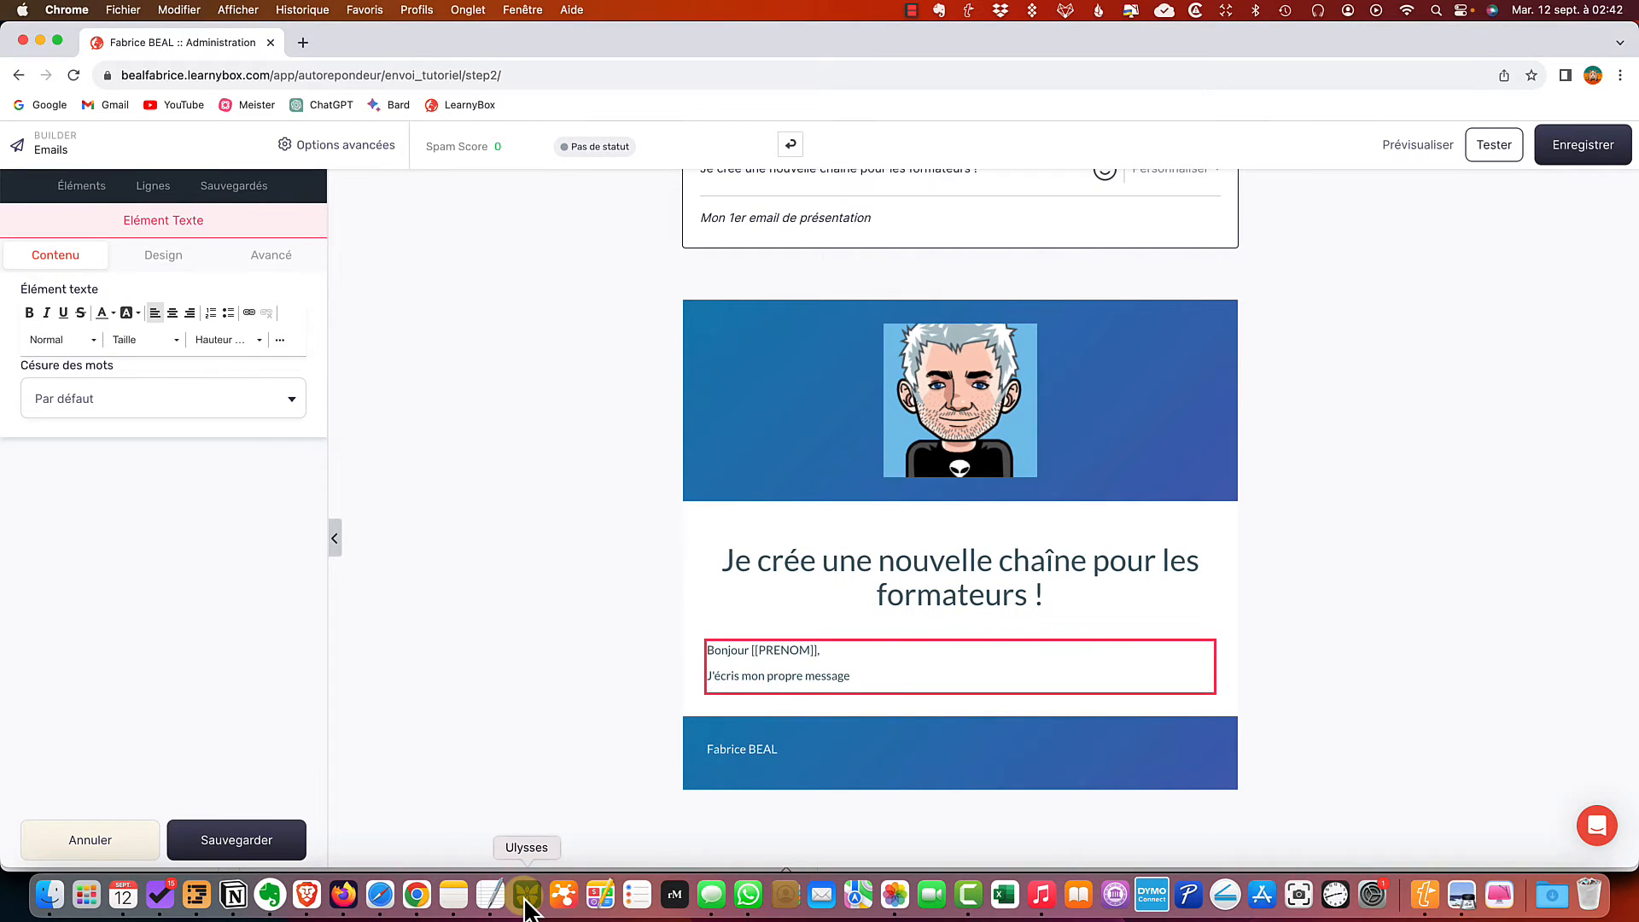
left_click_drag(853, 675, 631, 687)
key("super+v")
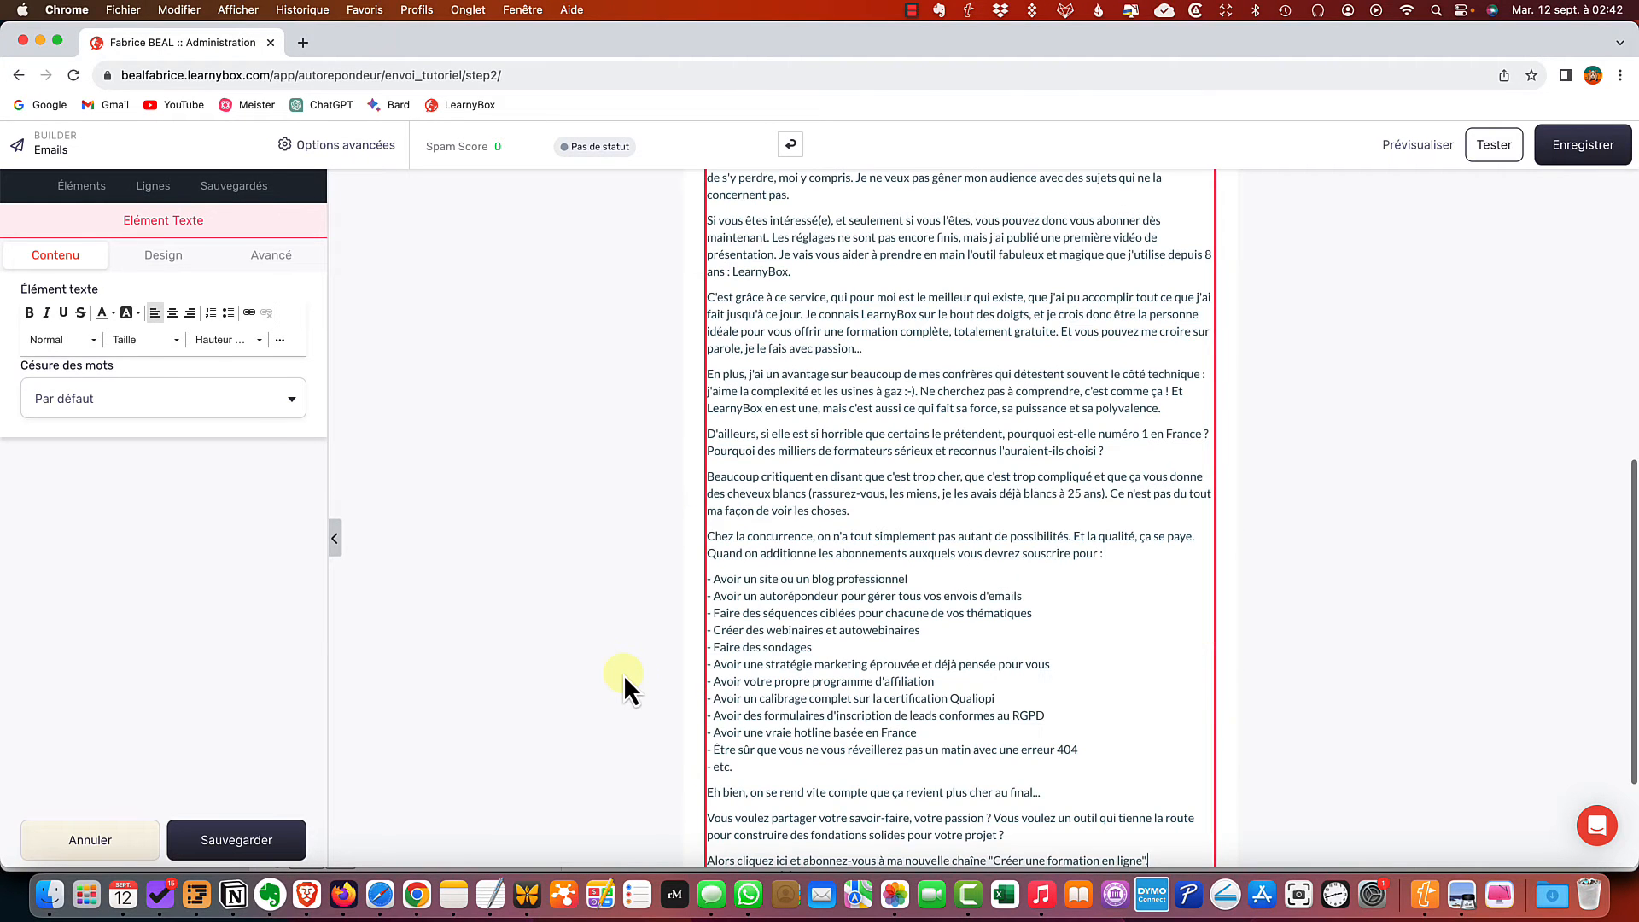
Try font sizes of 14px and 16px on the whole message text and check how it reads
scroll(924, 642, "up", 7)
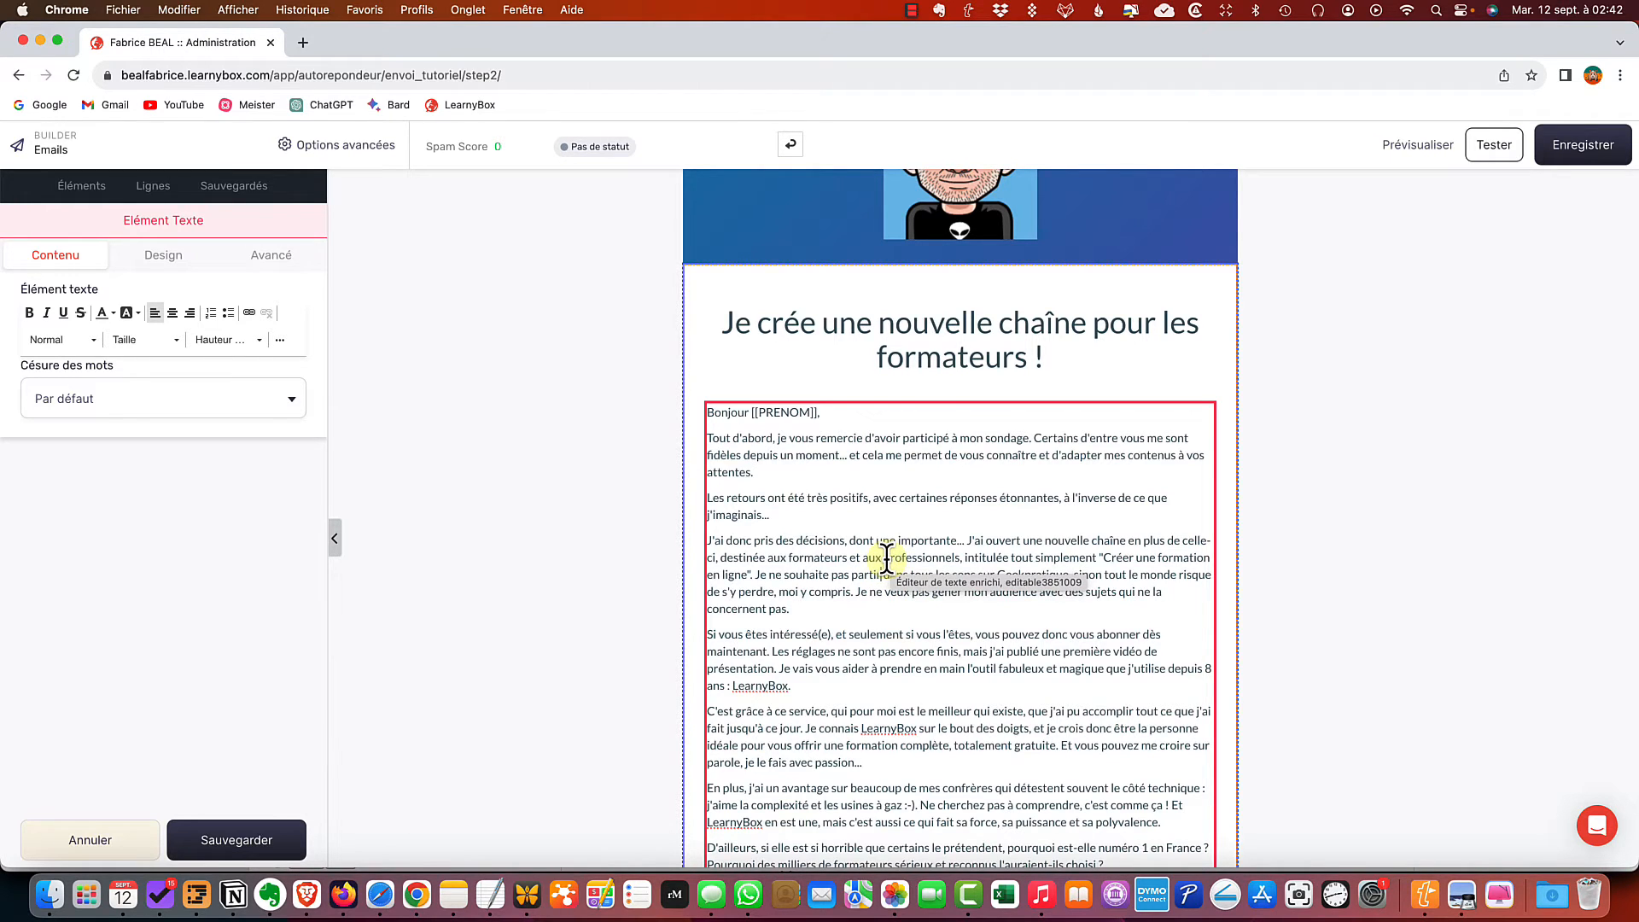
key("super+a")
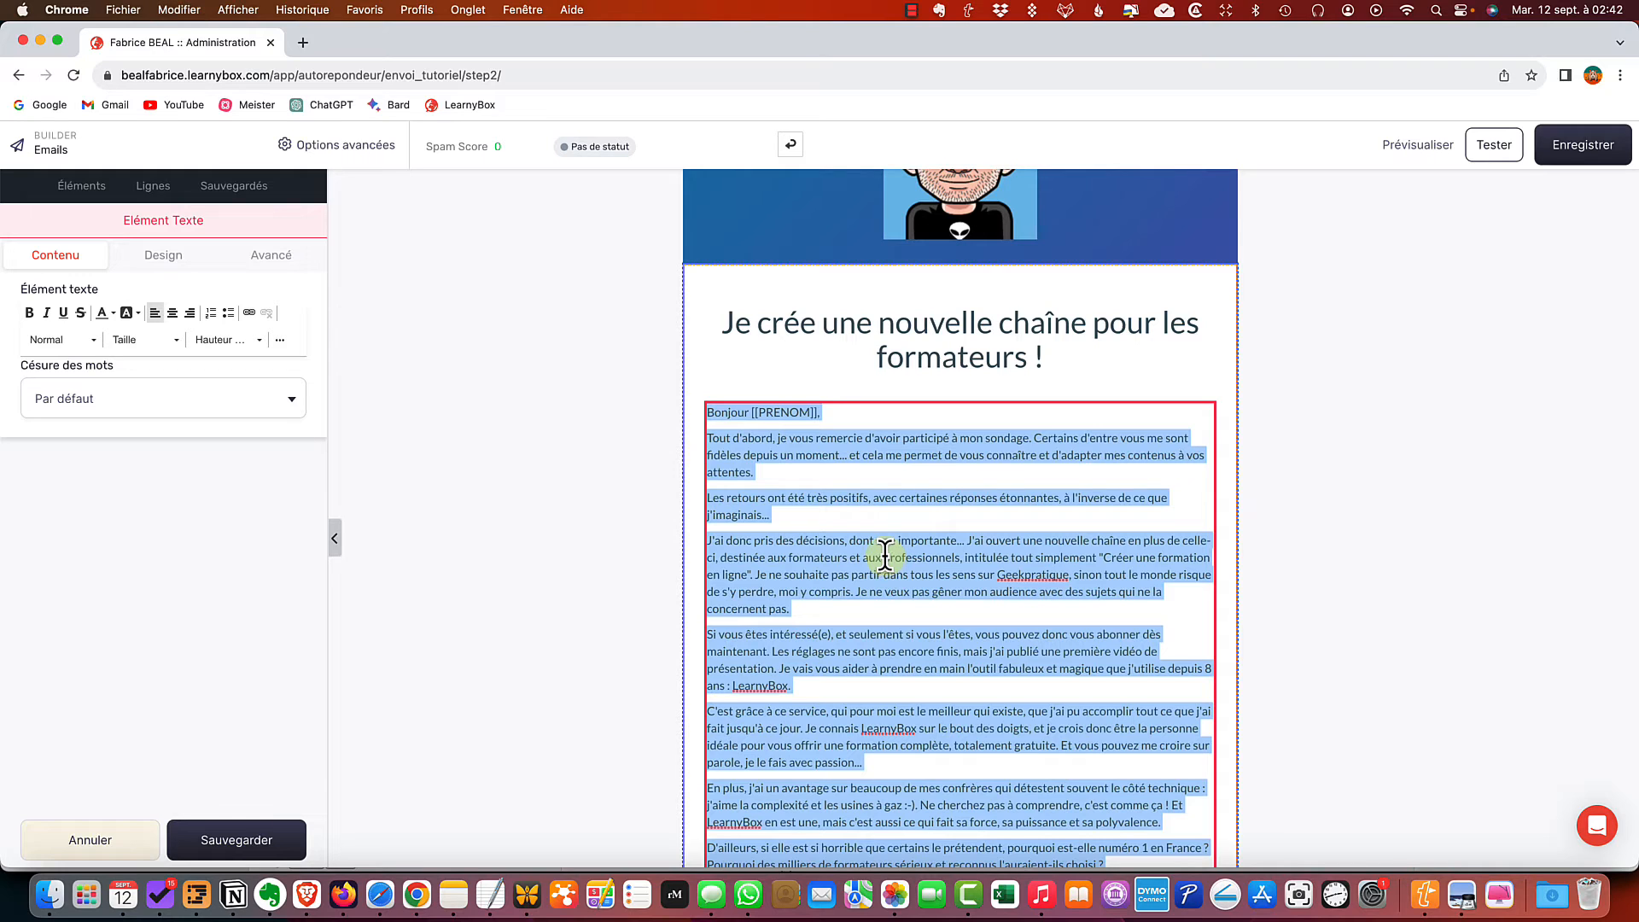
left_click(171, 348)
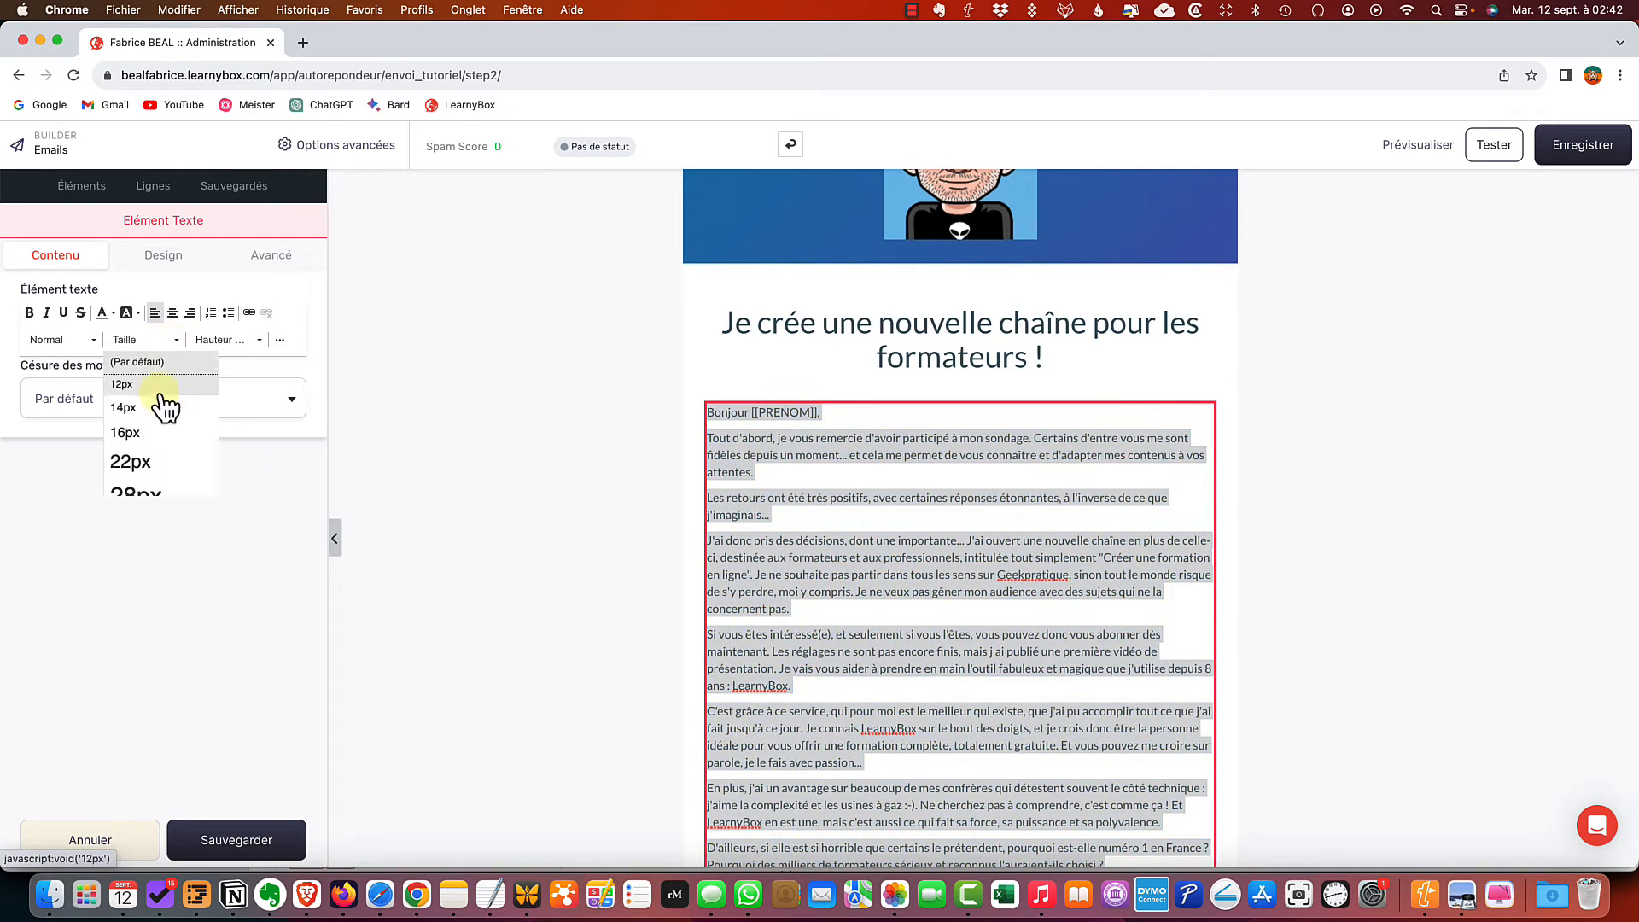
left_click(161, 407)
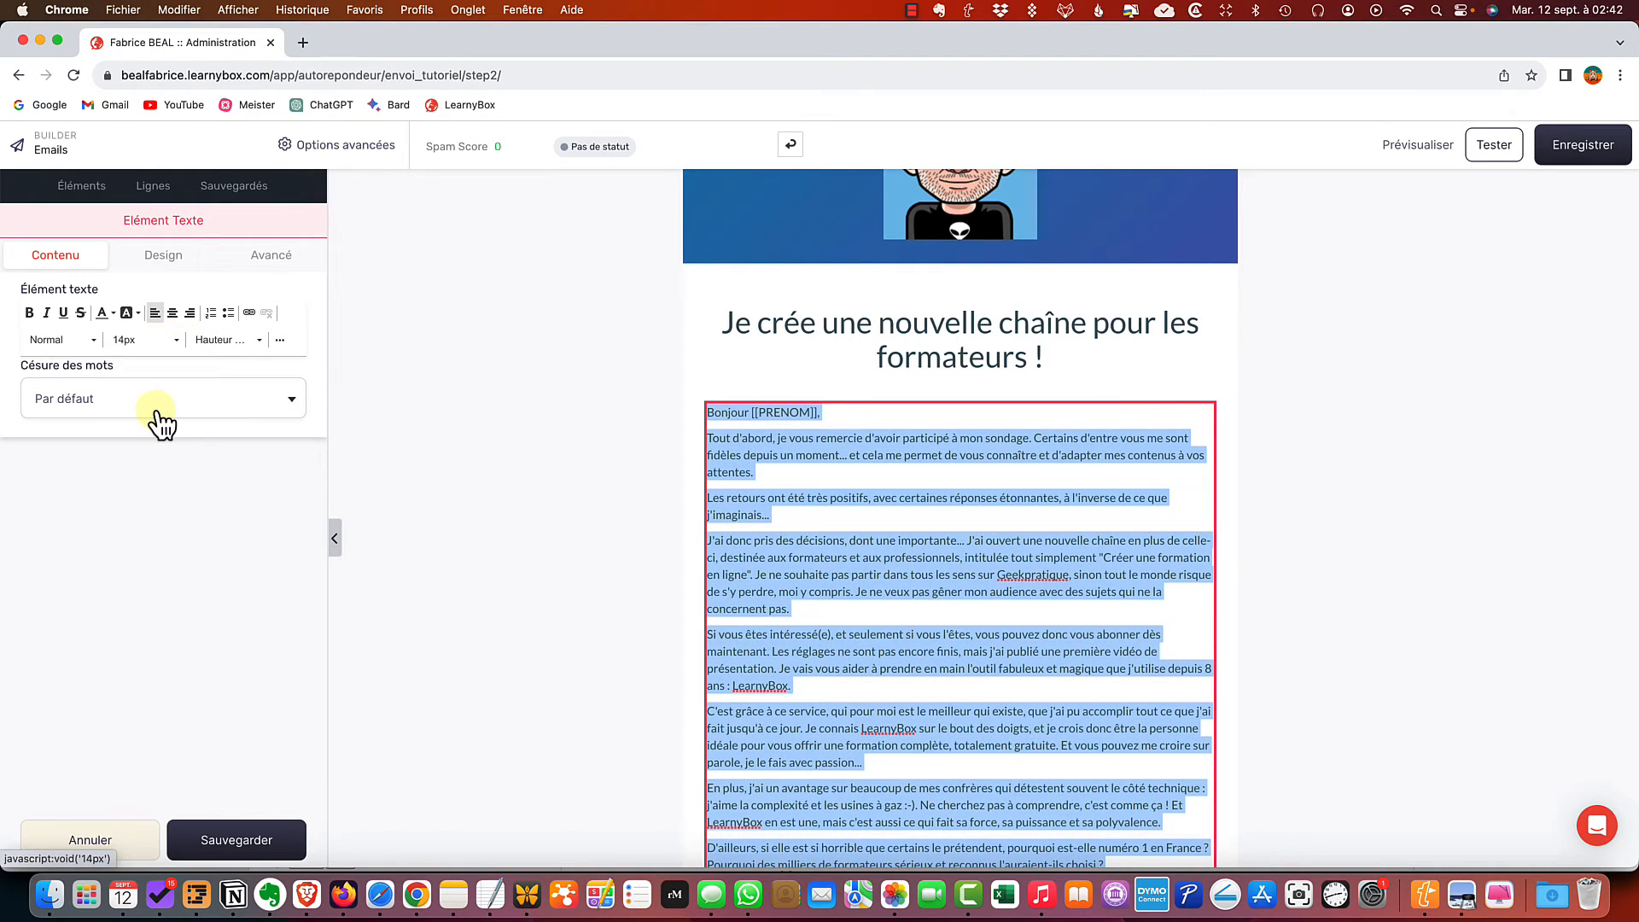
left_click(139, 340)
left_click(130, 476)
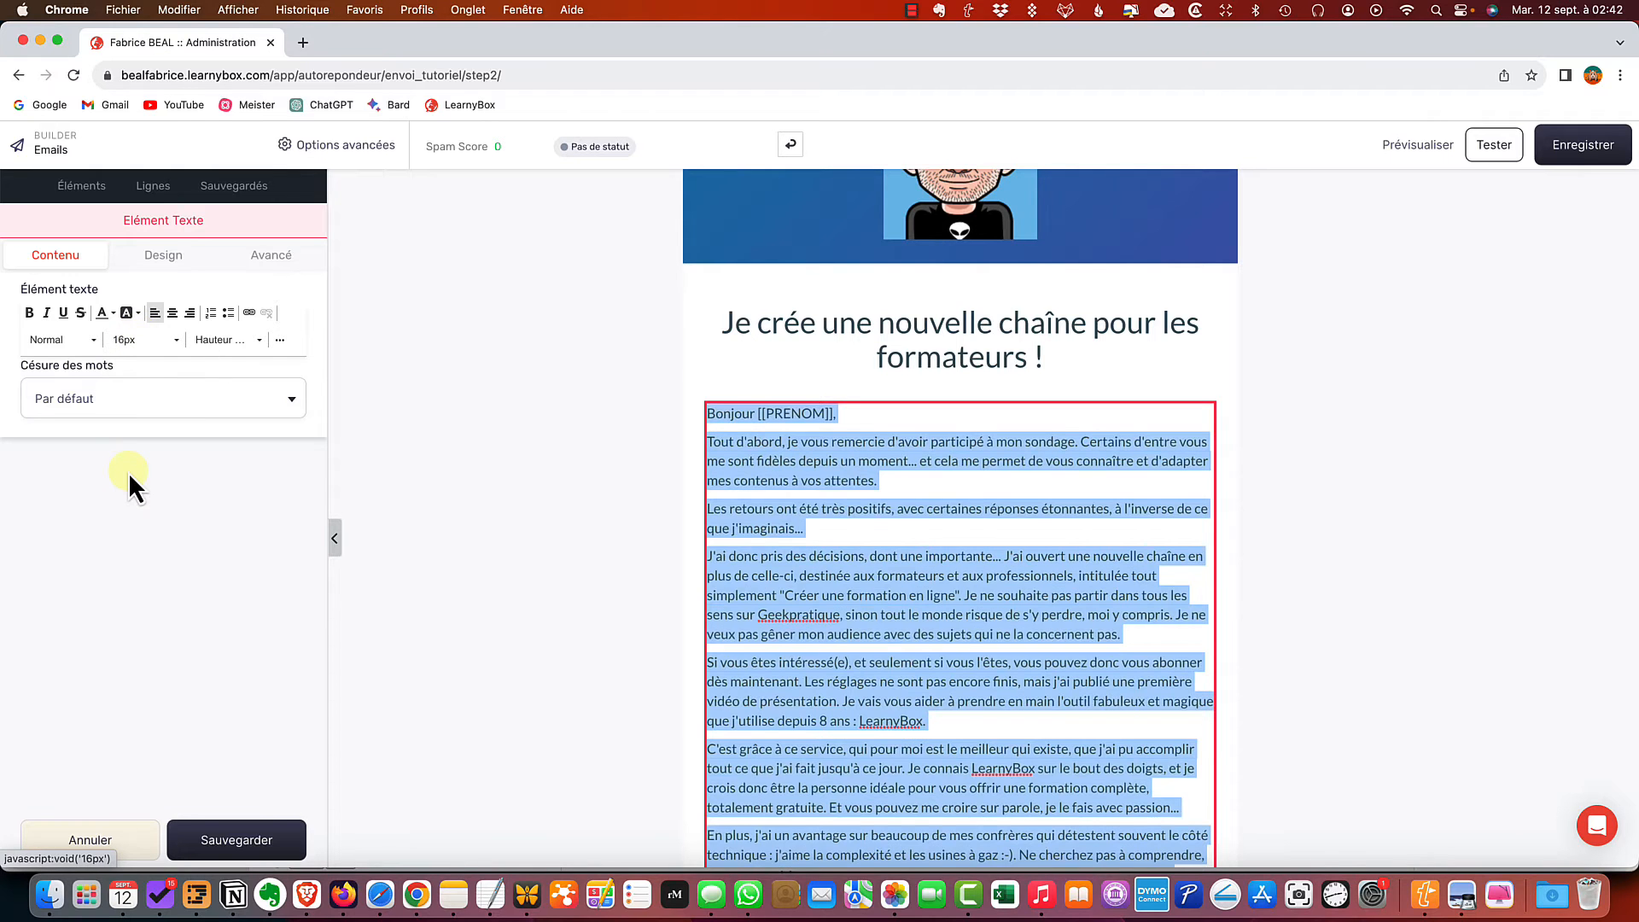
left_click(935, 556)
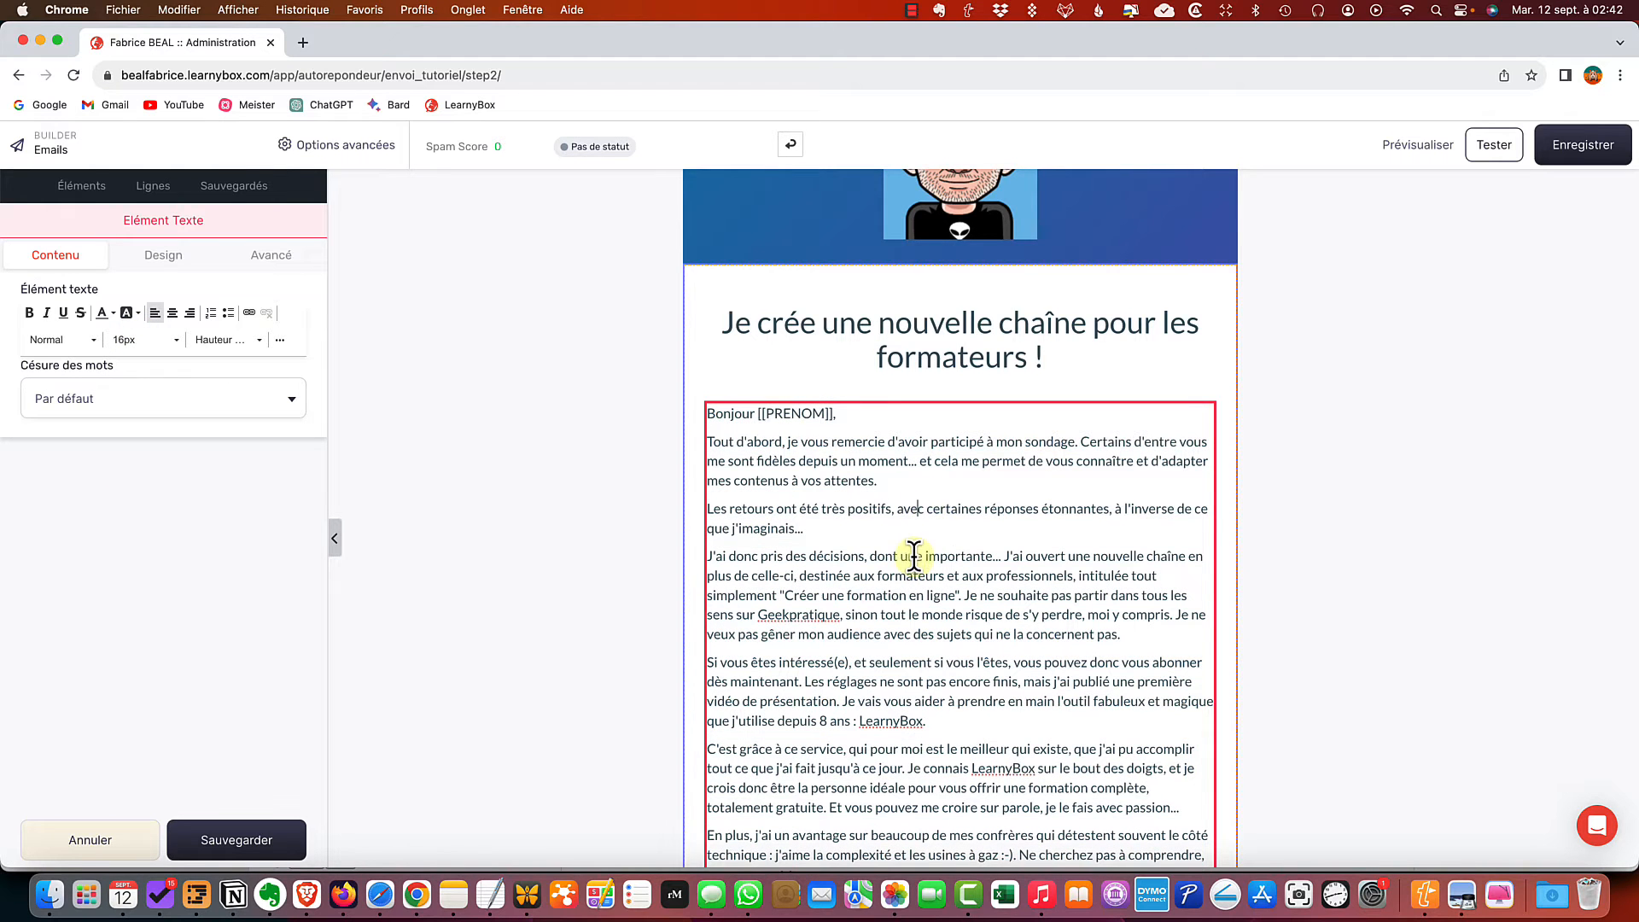
scroll(909, 589, "down", 10)
scroll(909, 589, "up", 4)
scroll(909, 589, "up", 6)
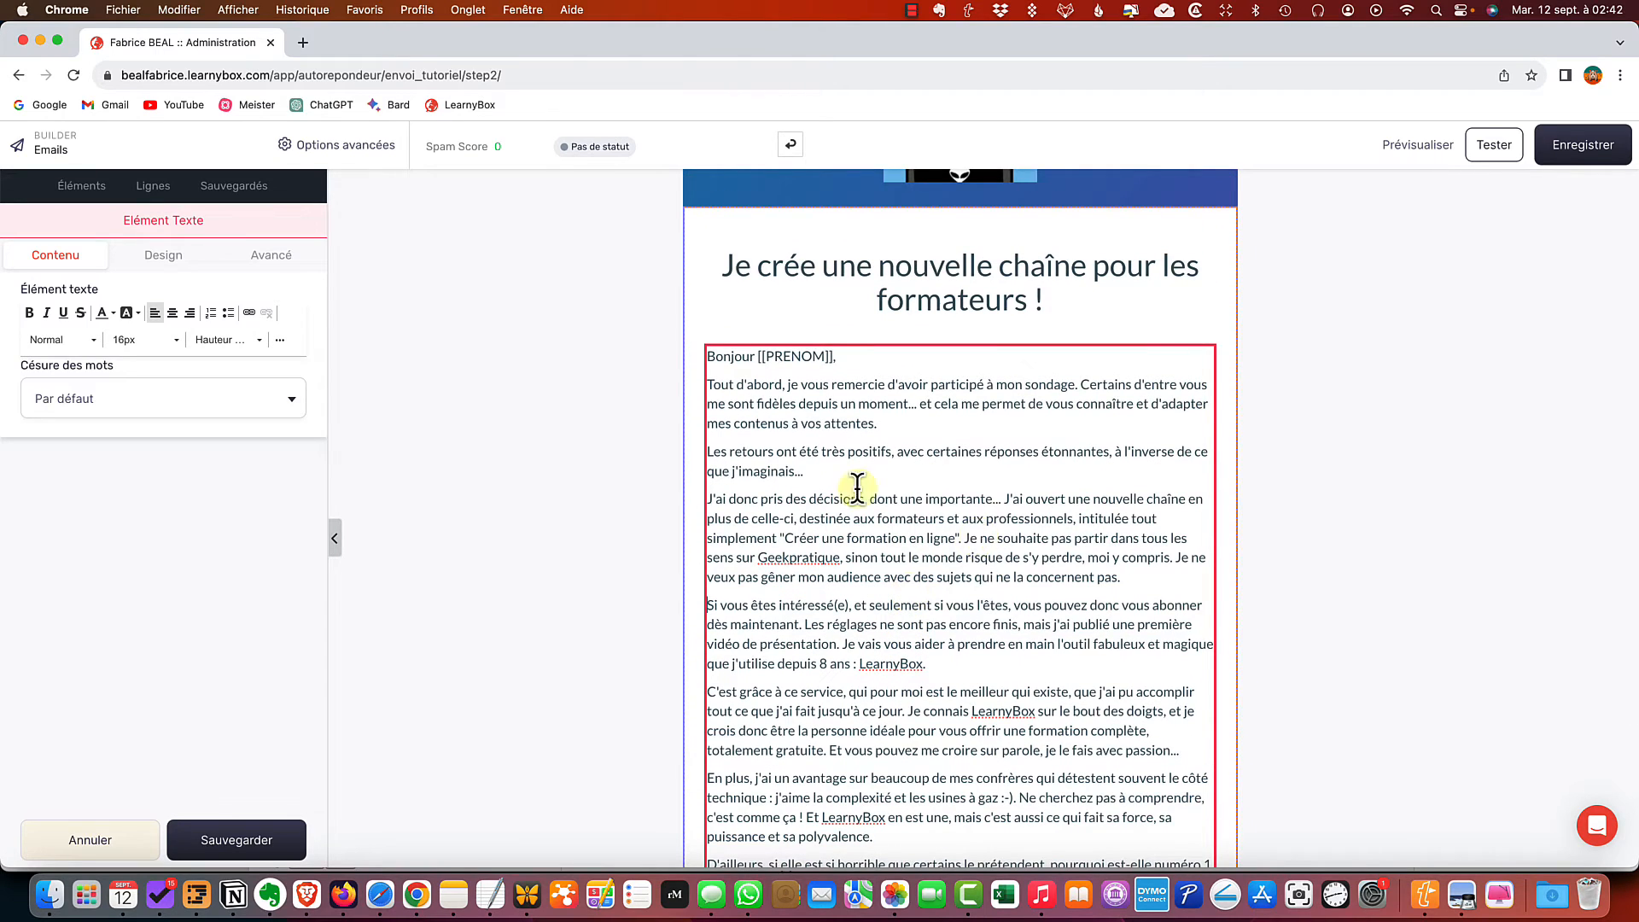
Set the font size of the whole message text to 18px
key("super+a")
left_click(137, 340)
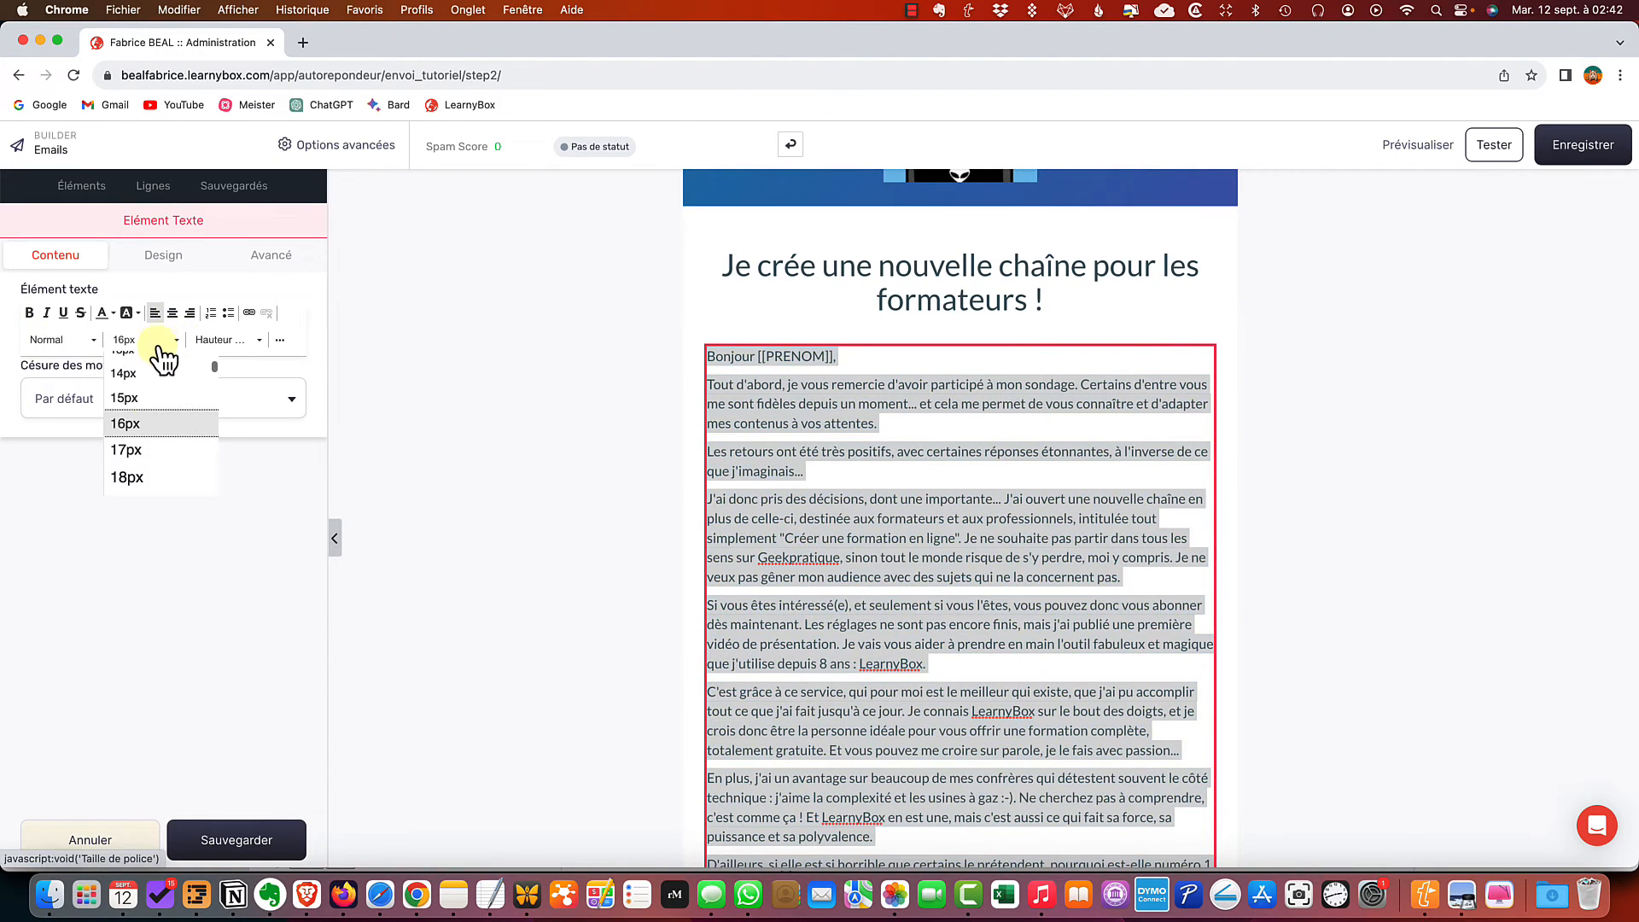
left_click(152, 477)
left_click(860, 537)
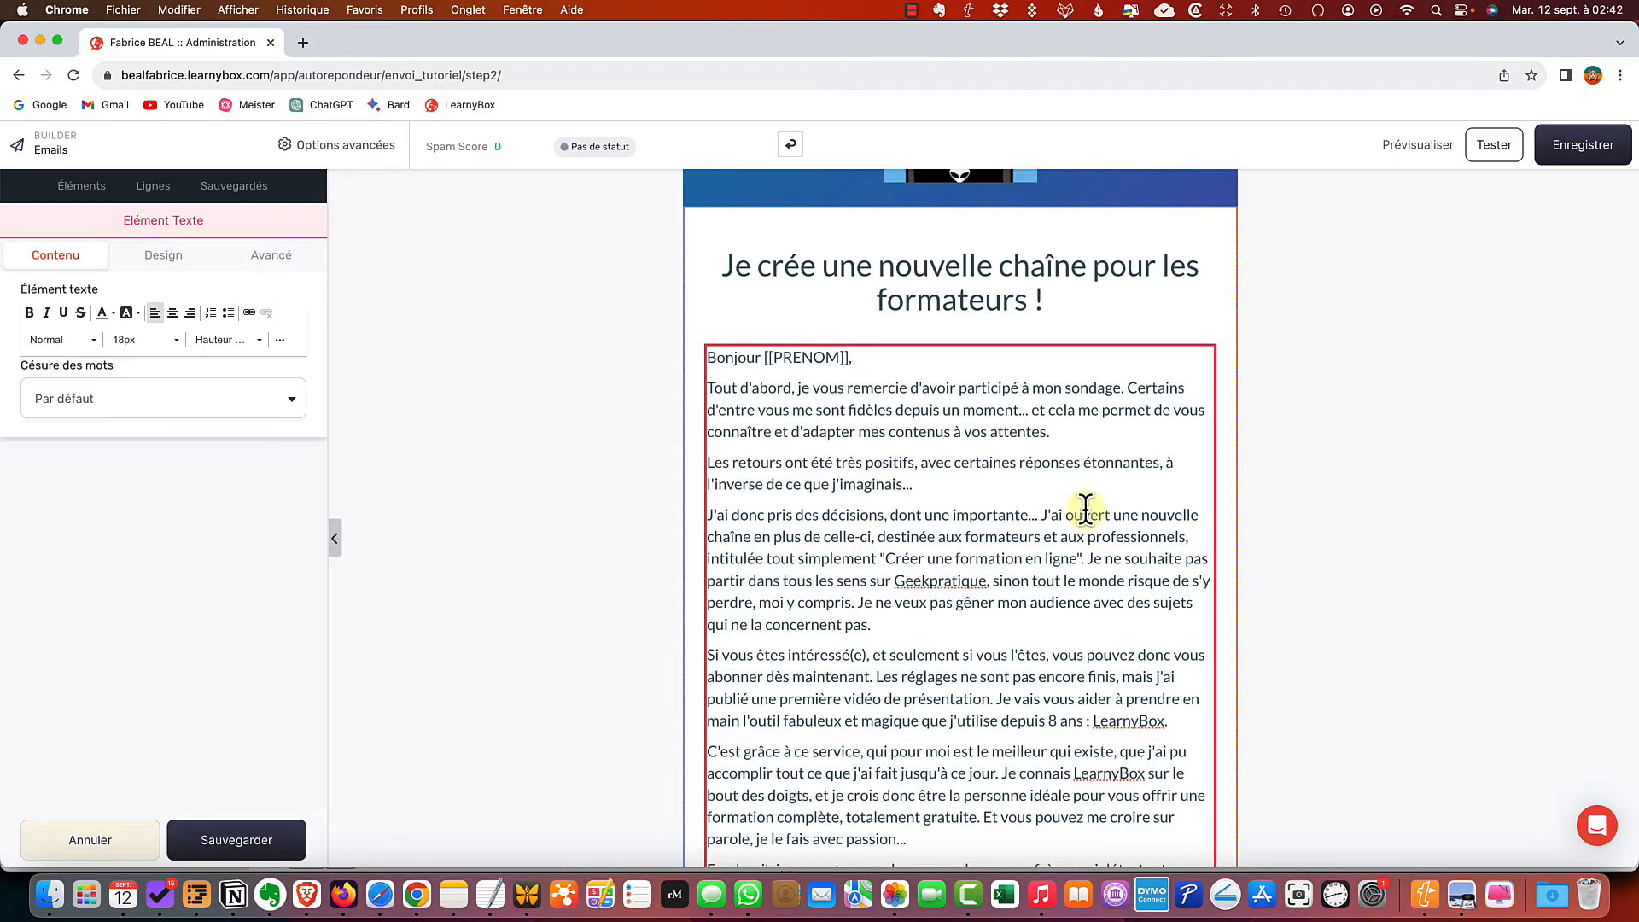
Make the phrase "J'ai donc pris des décisions" bold in the third paragraph after the greeting
scroll(1054, 555, "up", 2)
scroll(1045, 560, "down", 7)
scroll(1045, 559, "down", 5)
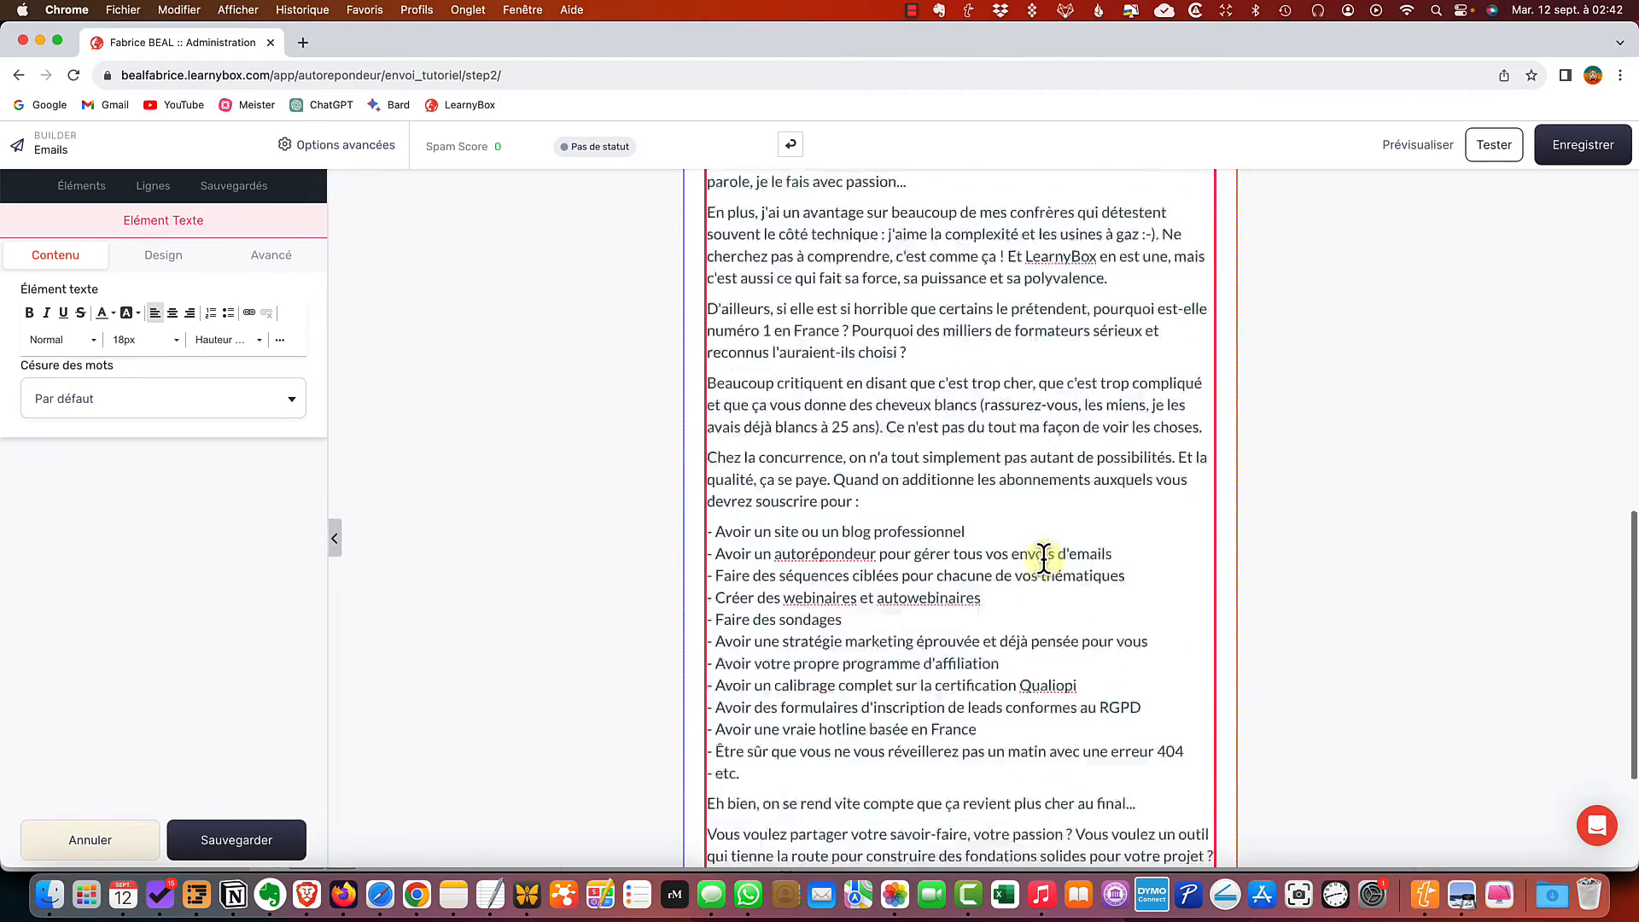
scroll(1043, 559, "up", 10)
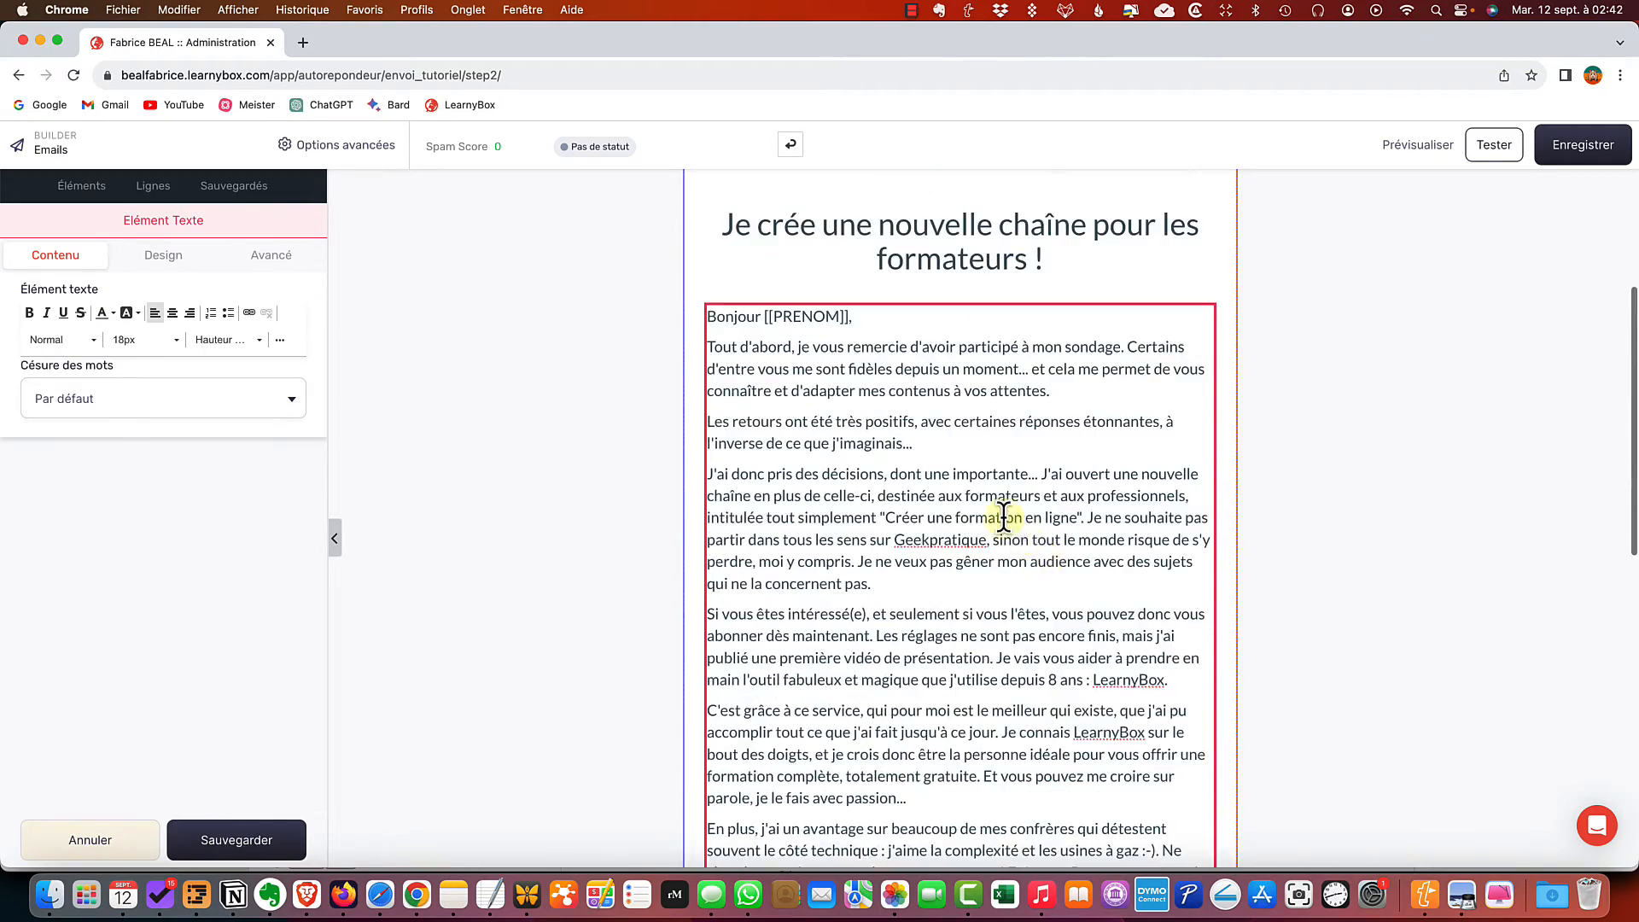
left_click_drag(713, 474, 884, 474)
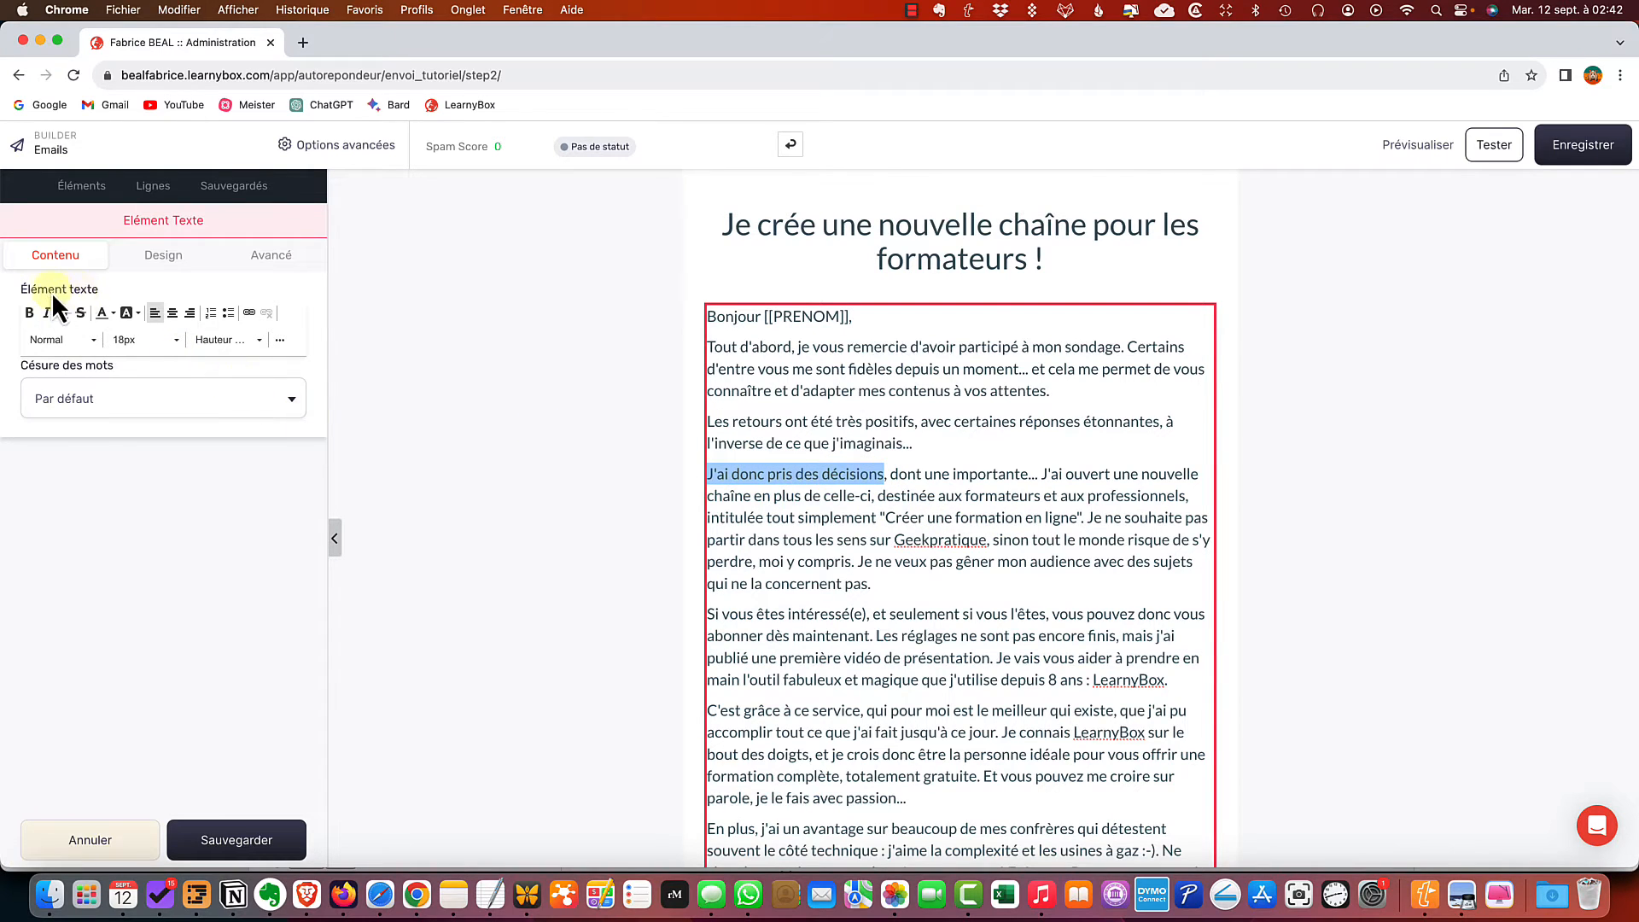
left_click(29, 313)
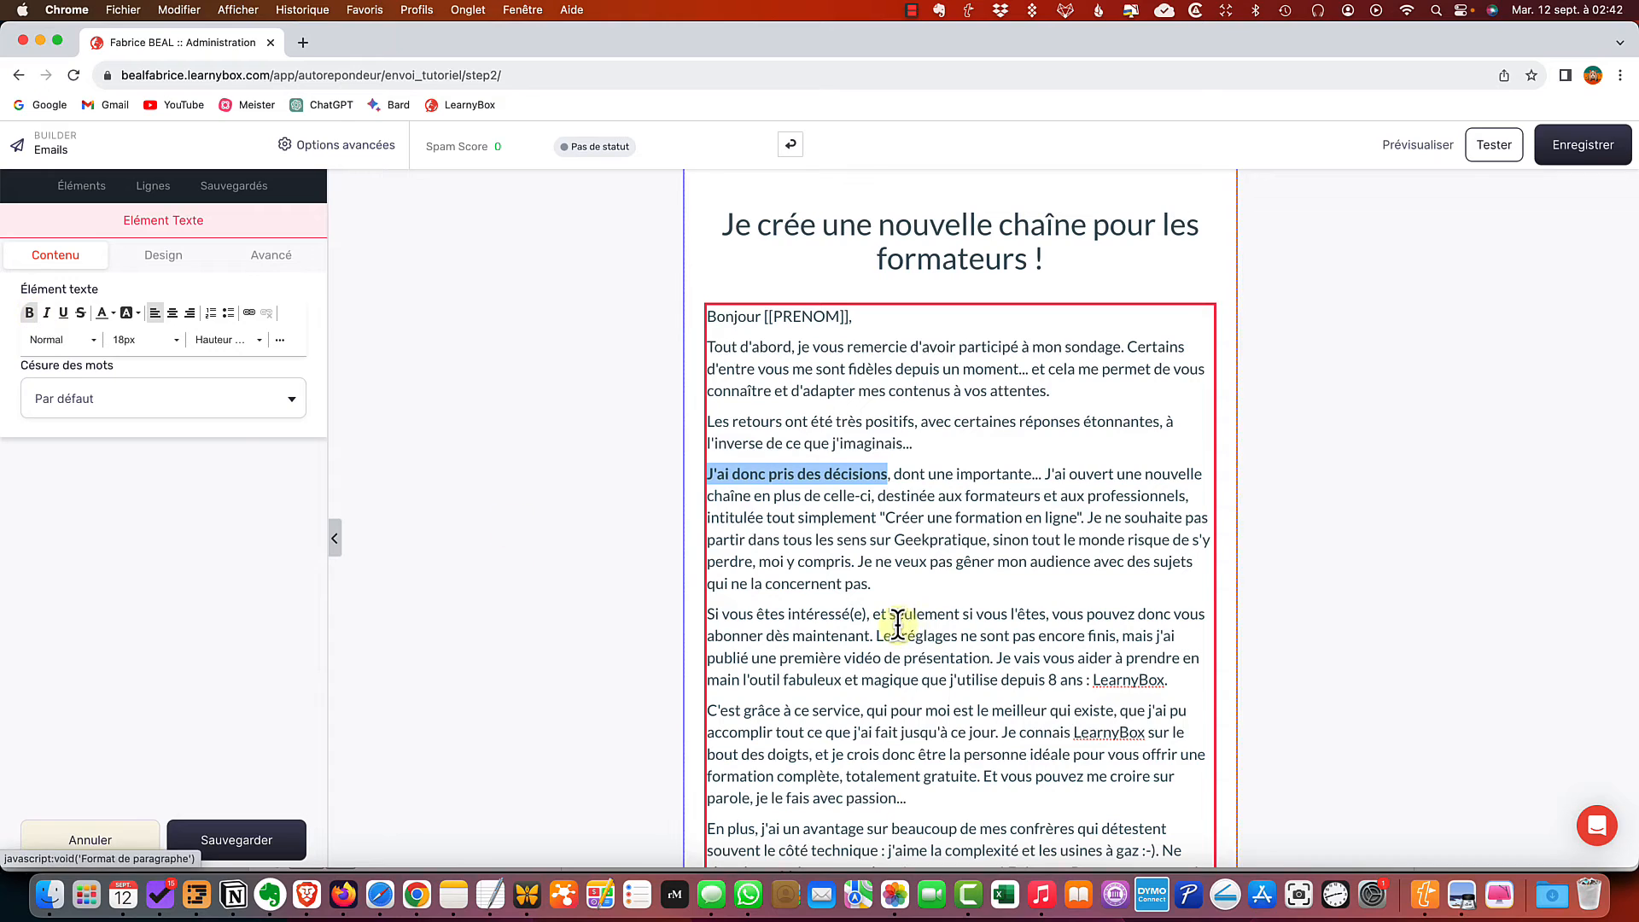
left_click(888, 584)
Underline the phrase "Je ne veux pas gêner" in the same paragraph as the bold phrase
left_click_drag(857, 562, 996, 566)
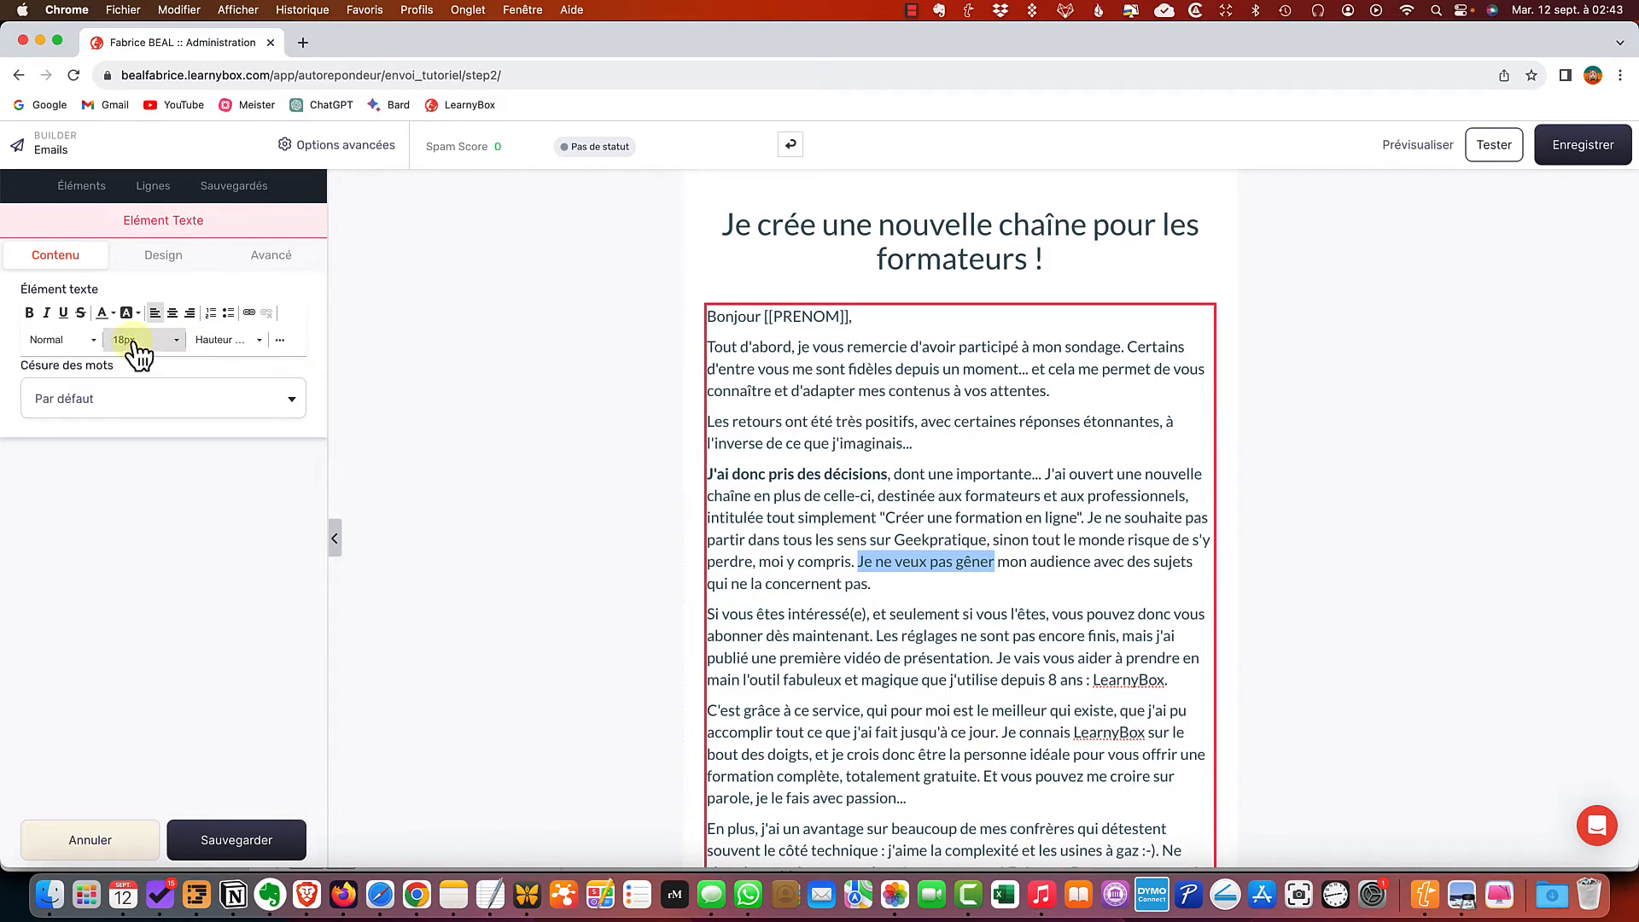
left_click(64, 313)
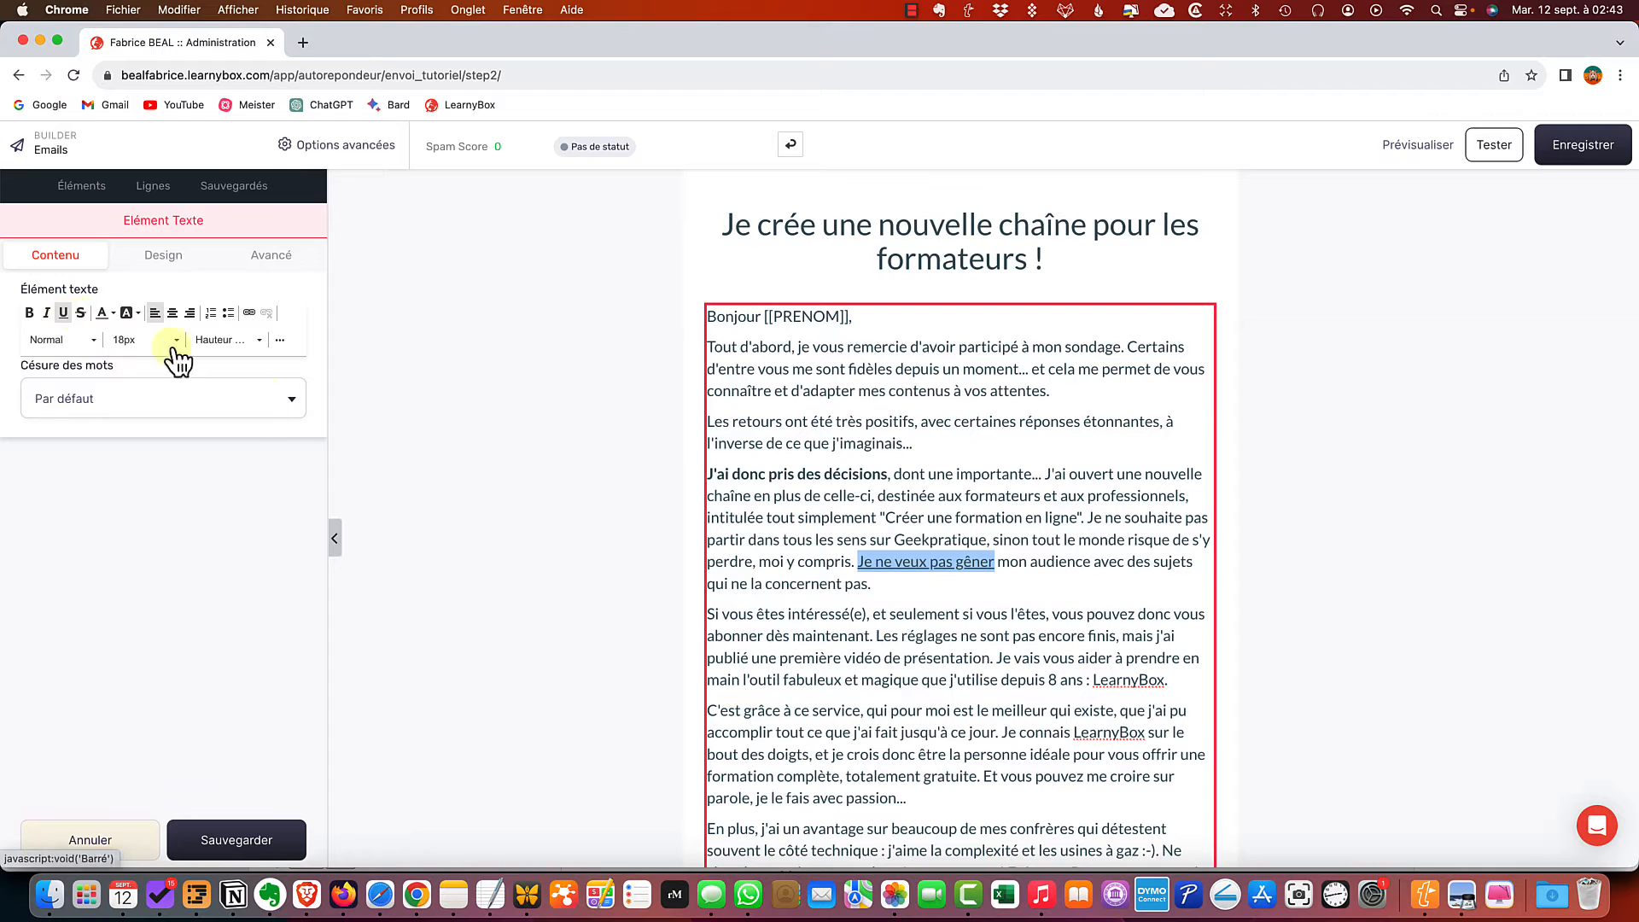
left_click(912, 606)
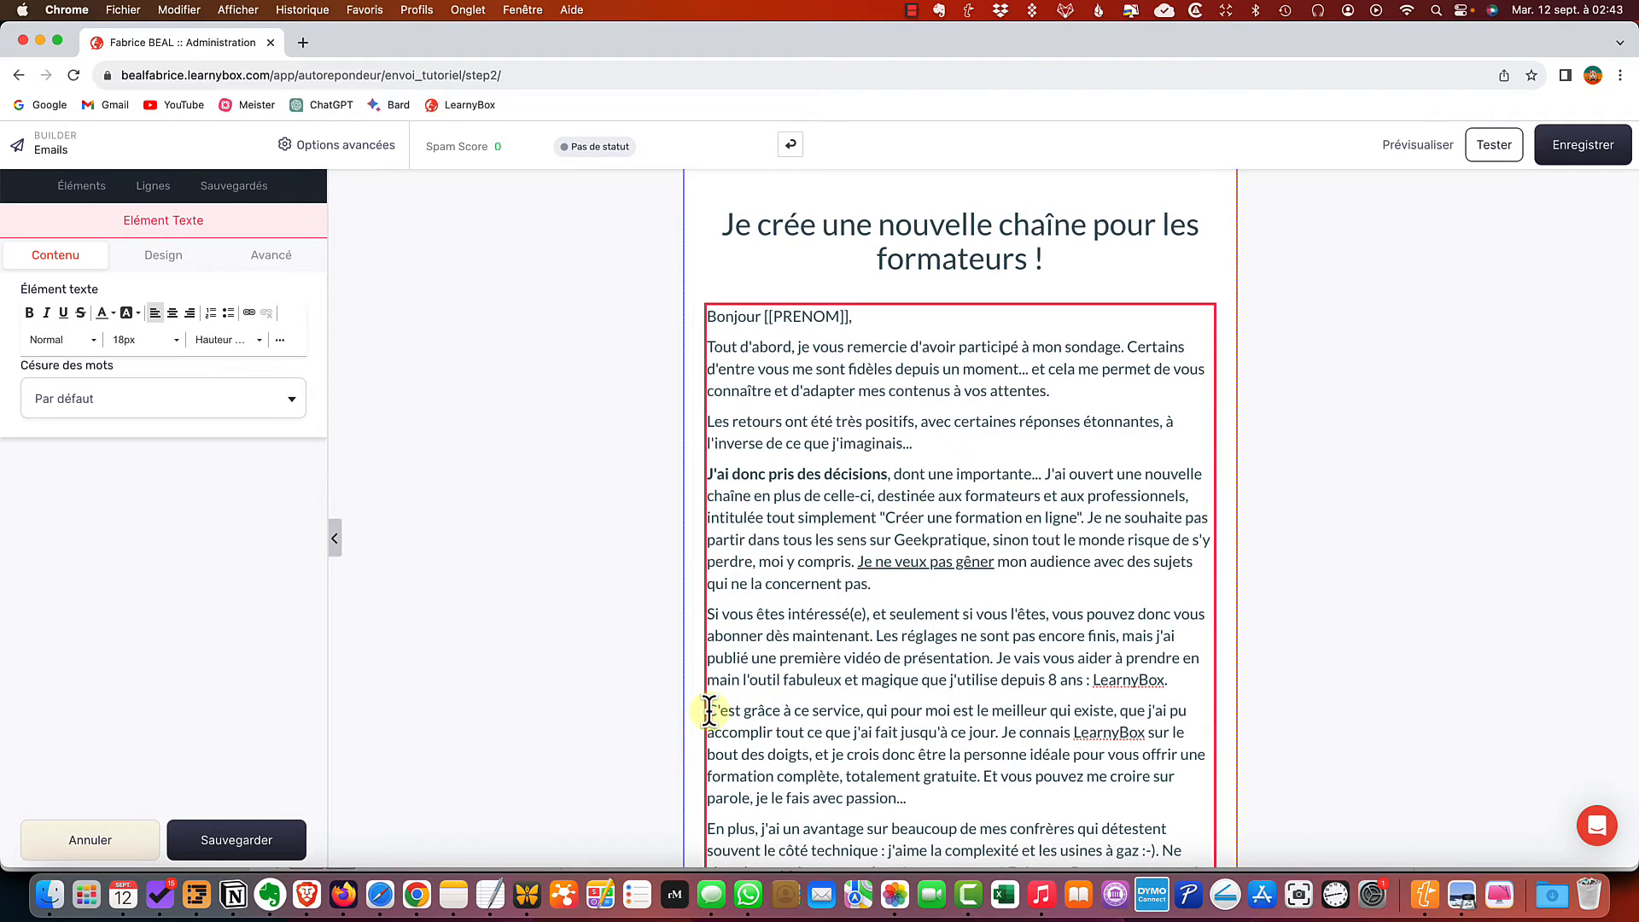
left_click_drag(707, 711, 860, 713)
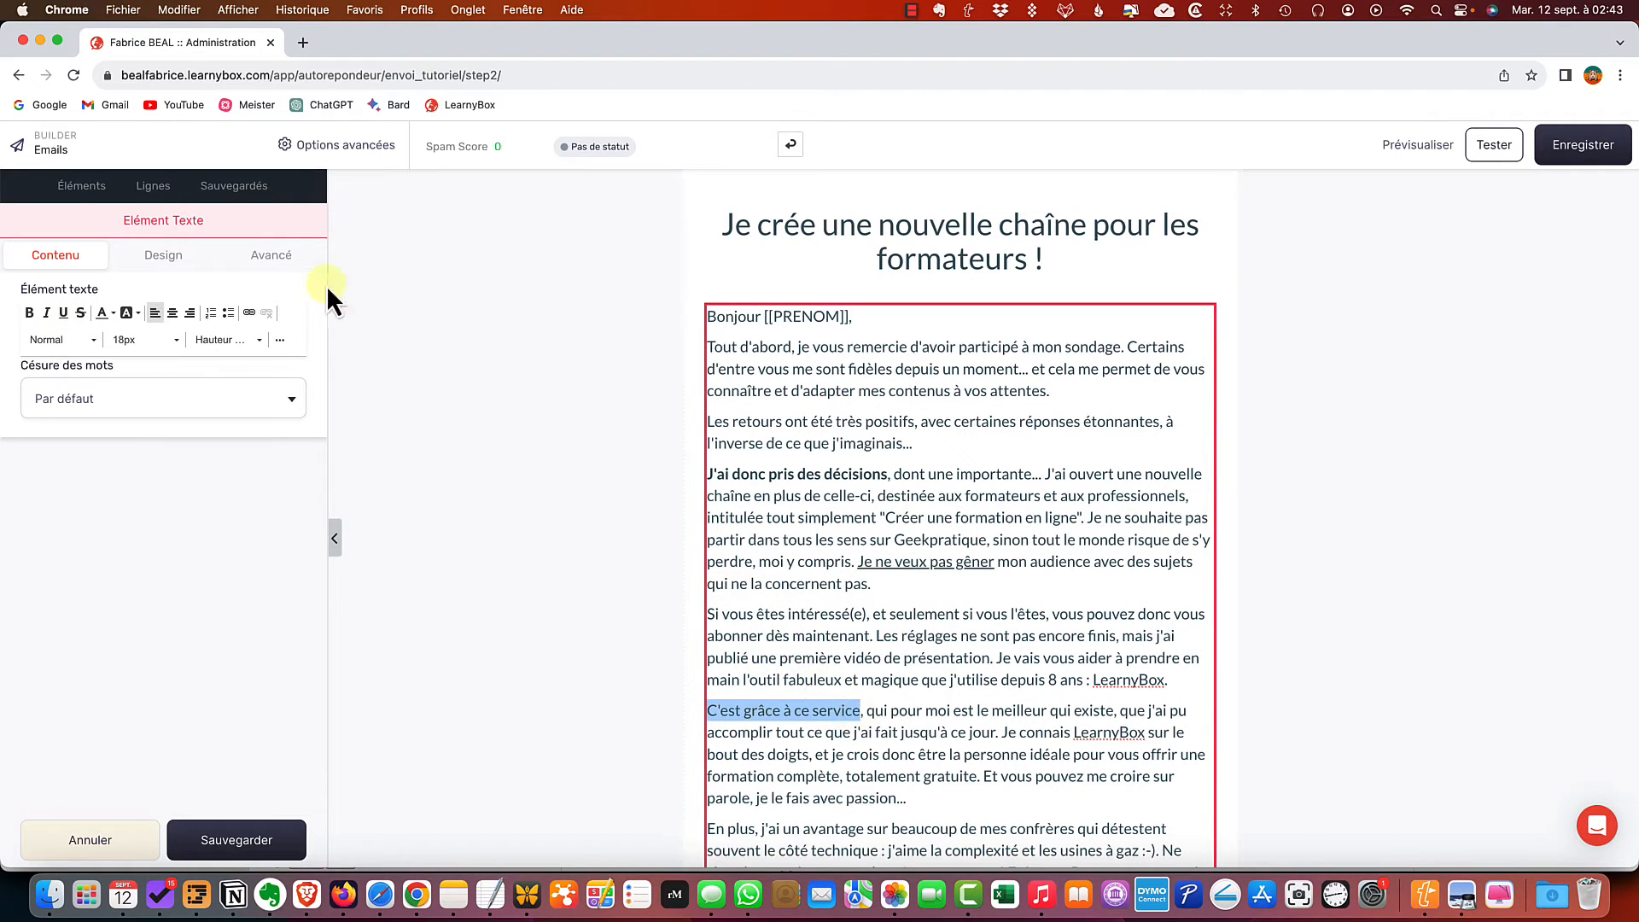
left_click(248, 312)
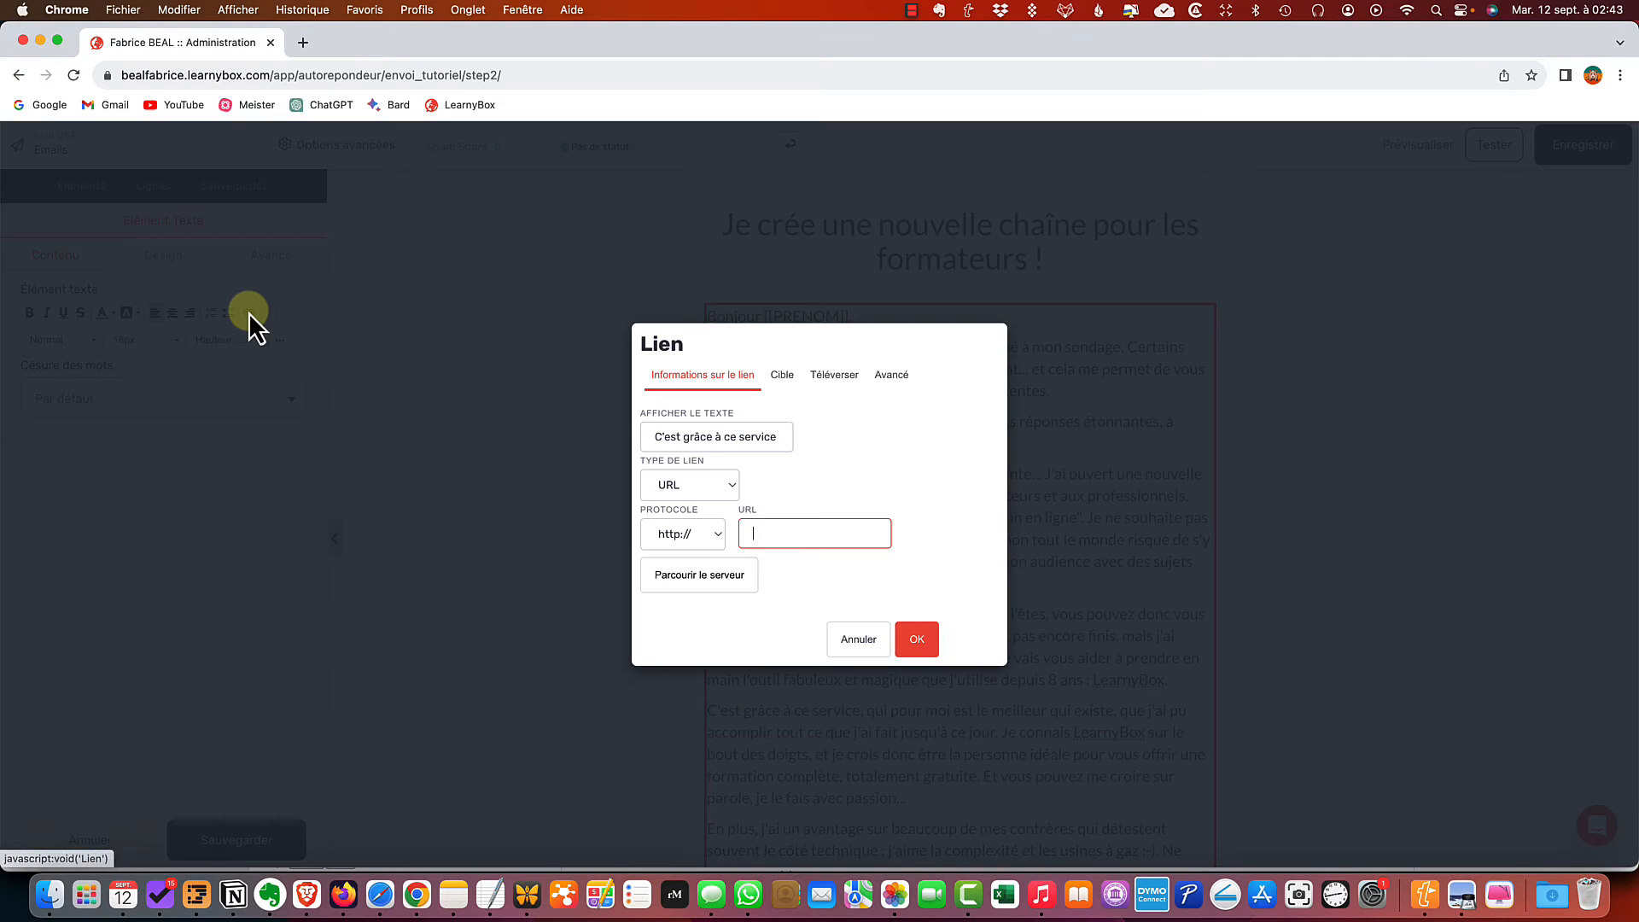
type("geekpratique")
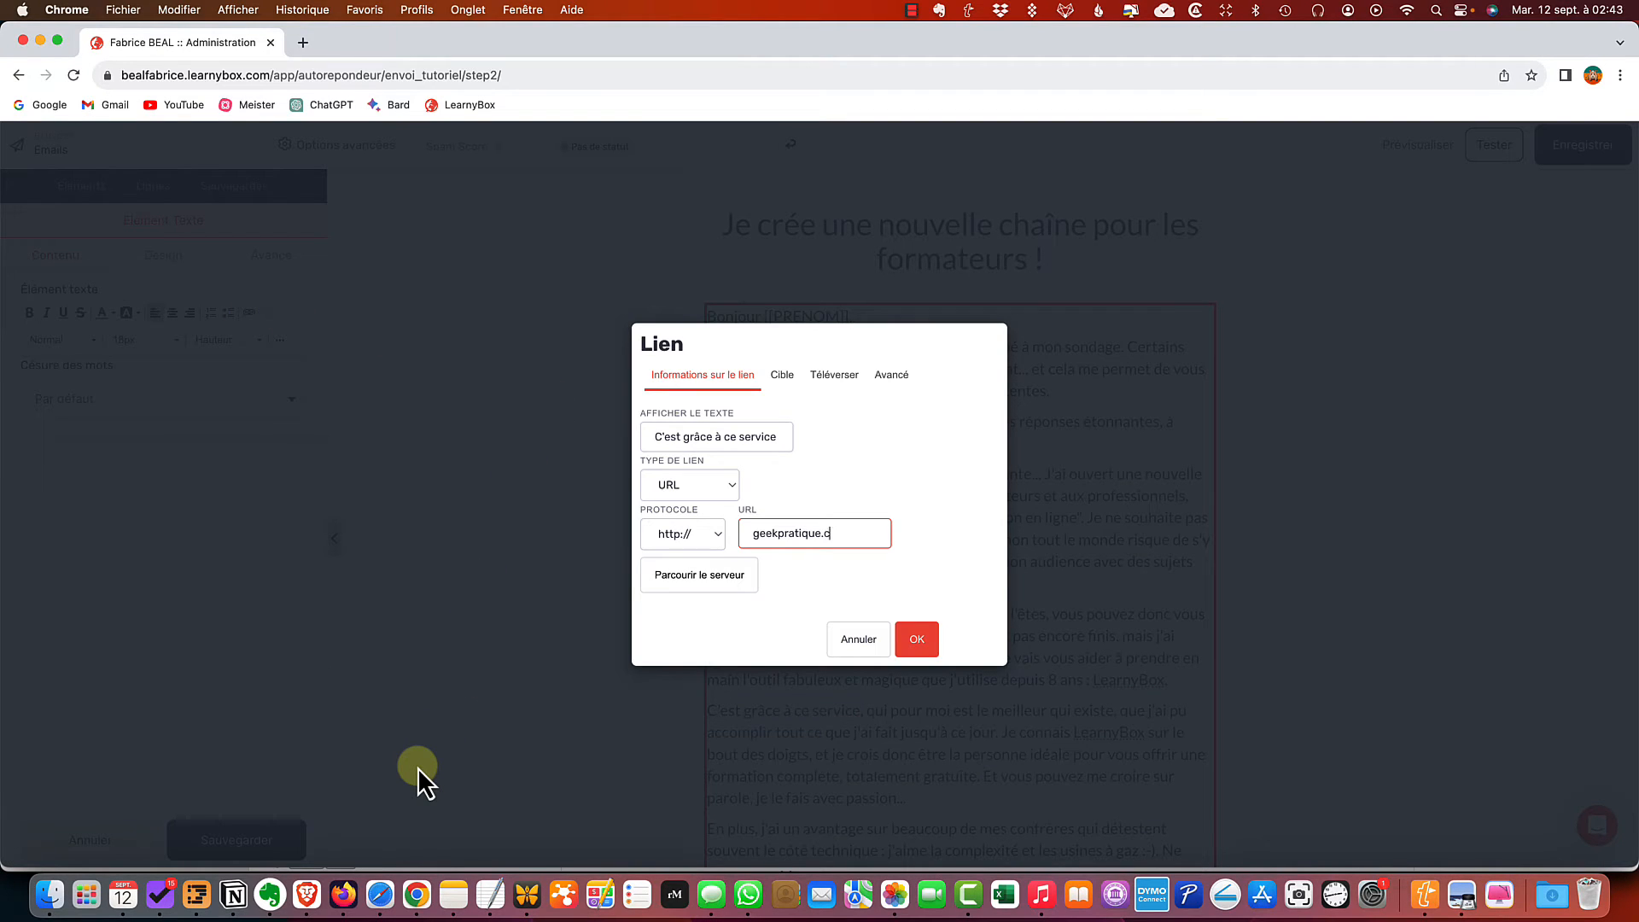
left_click(908, 646)
Save the text element's changes and open the preview of the email
scroll(836, 680, "down", 2)
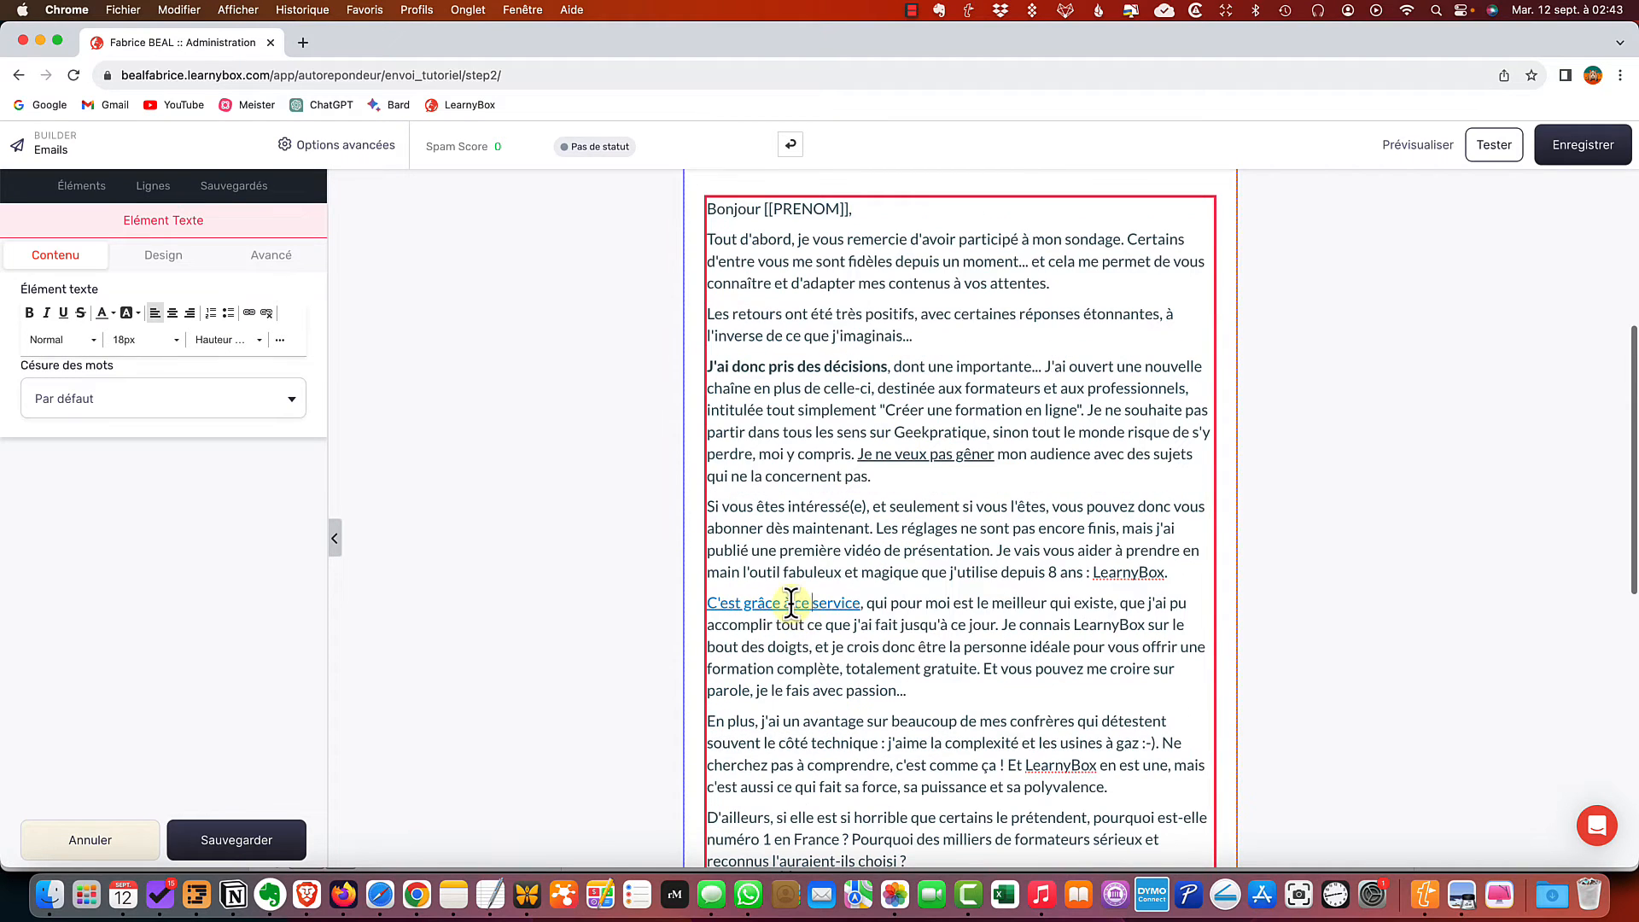
left_click(246, 845)
scroll(999, 784, "down", 10)
scroll(1021, 786, "up", 15)
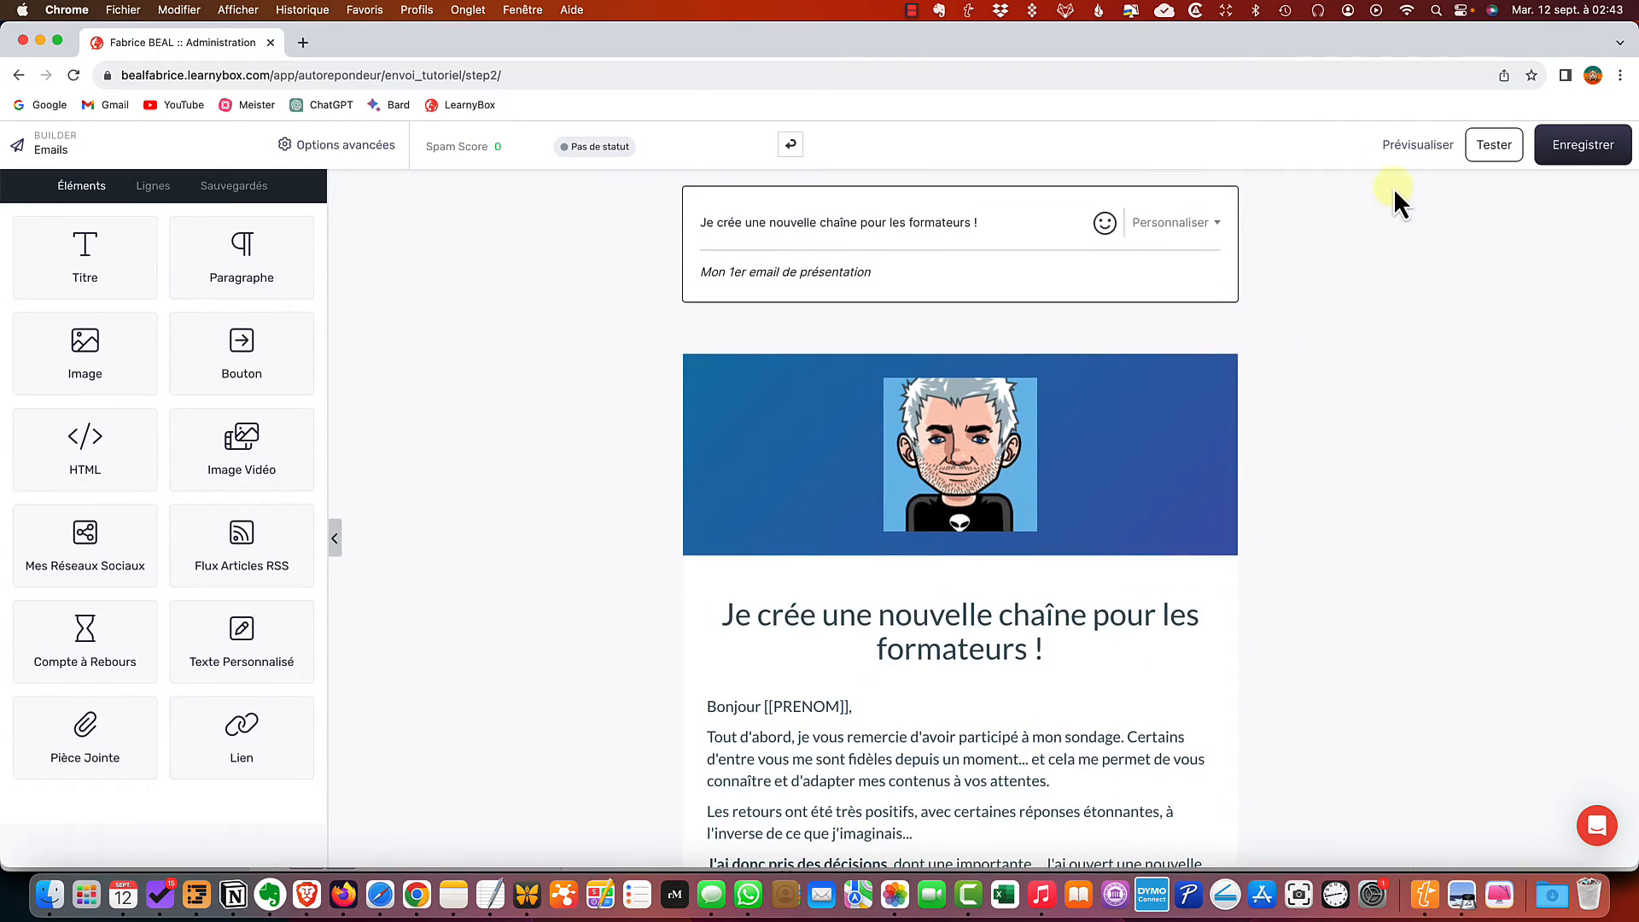
left_click(1414, 162)
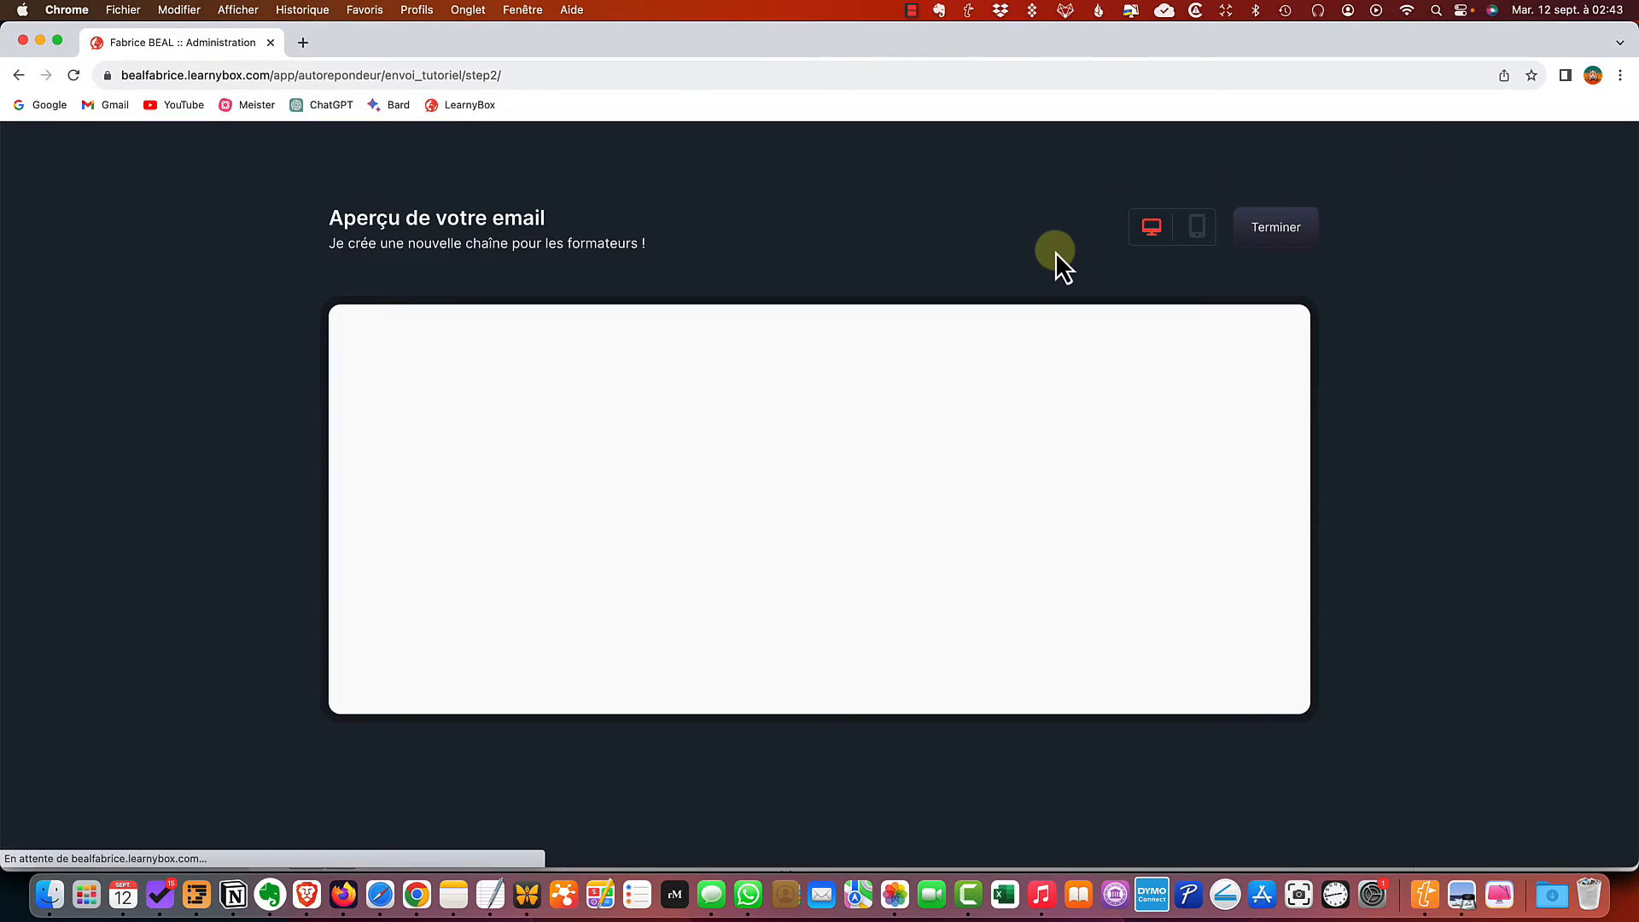
Read the email preview through to the footer and close it to return to the builder
scroll(946, 456, "down", 10)
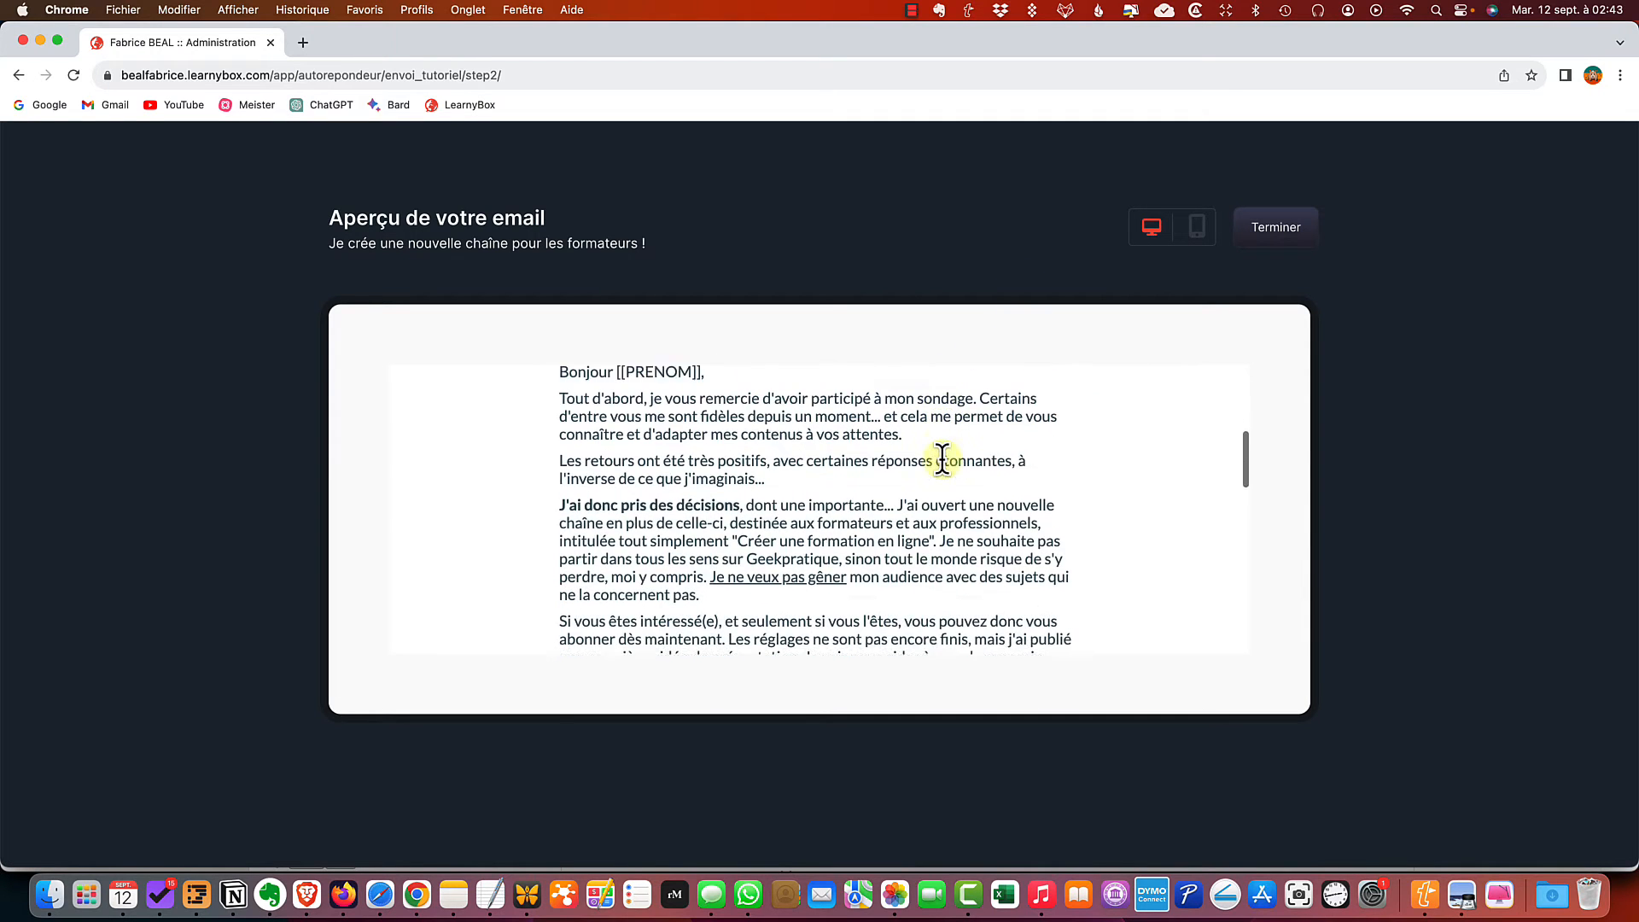
scroll(942, 460, "down", 10)
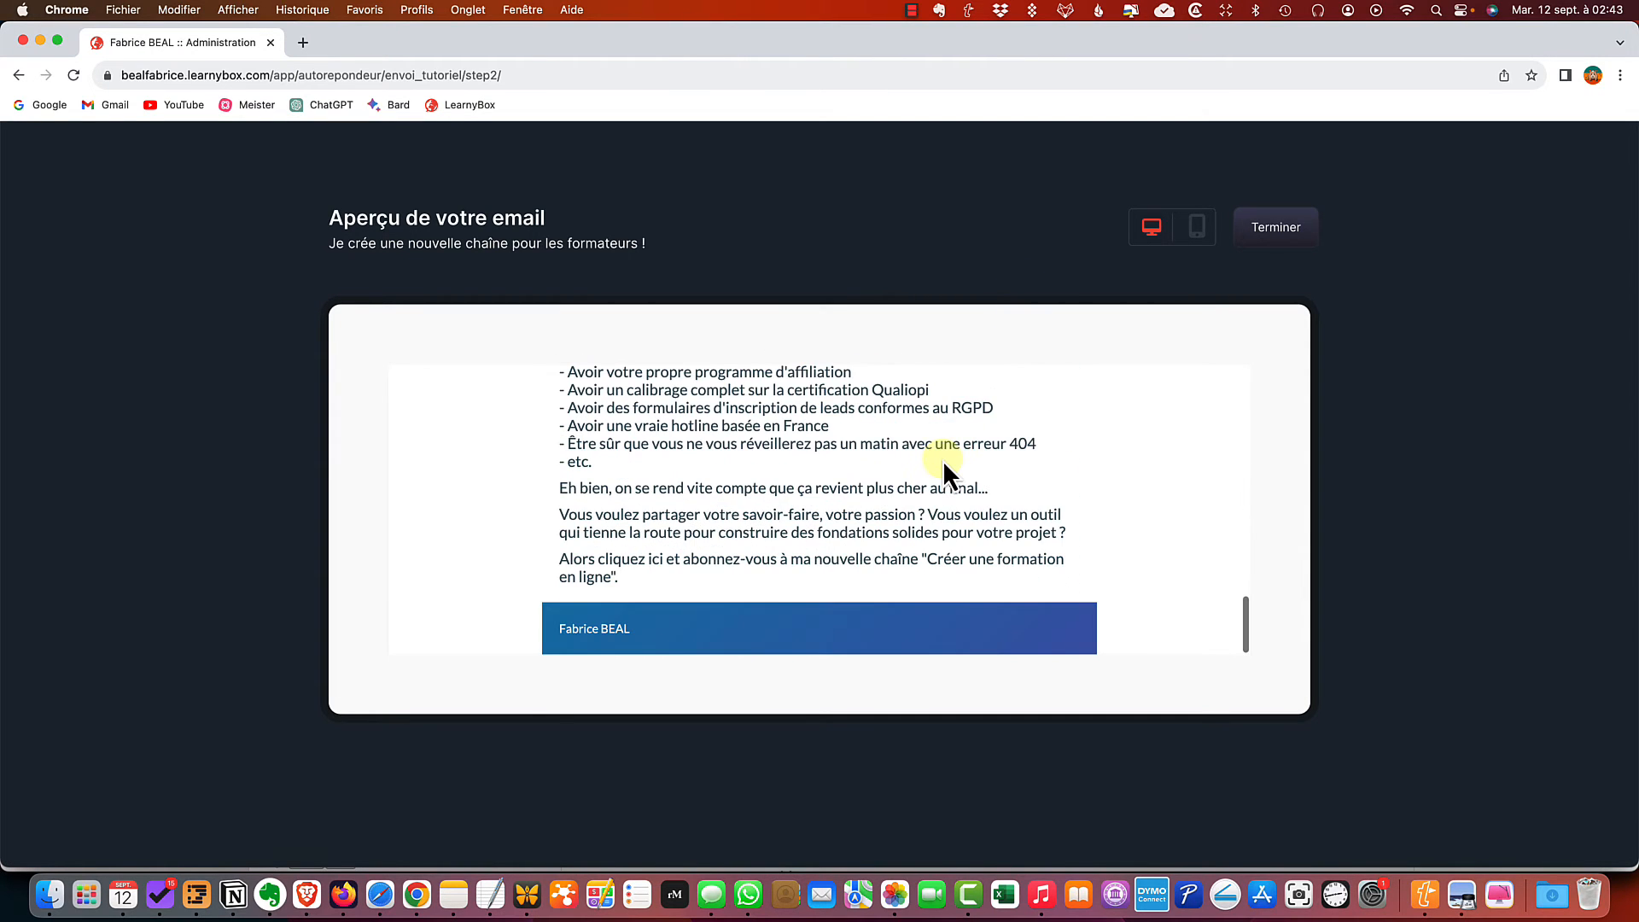
left_click(1278, 235)
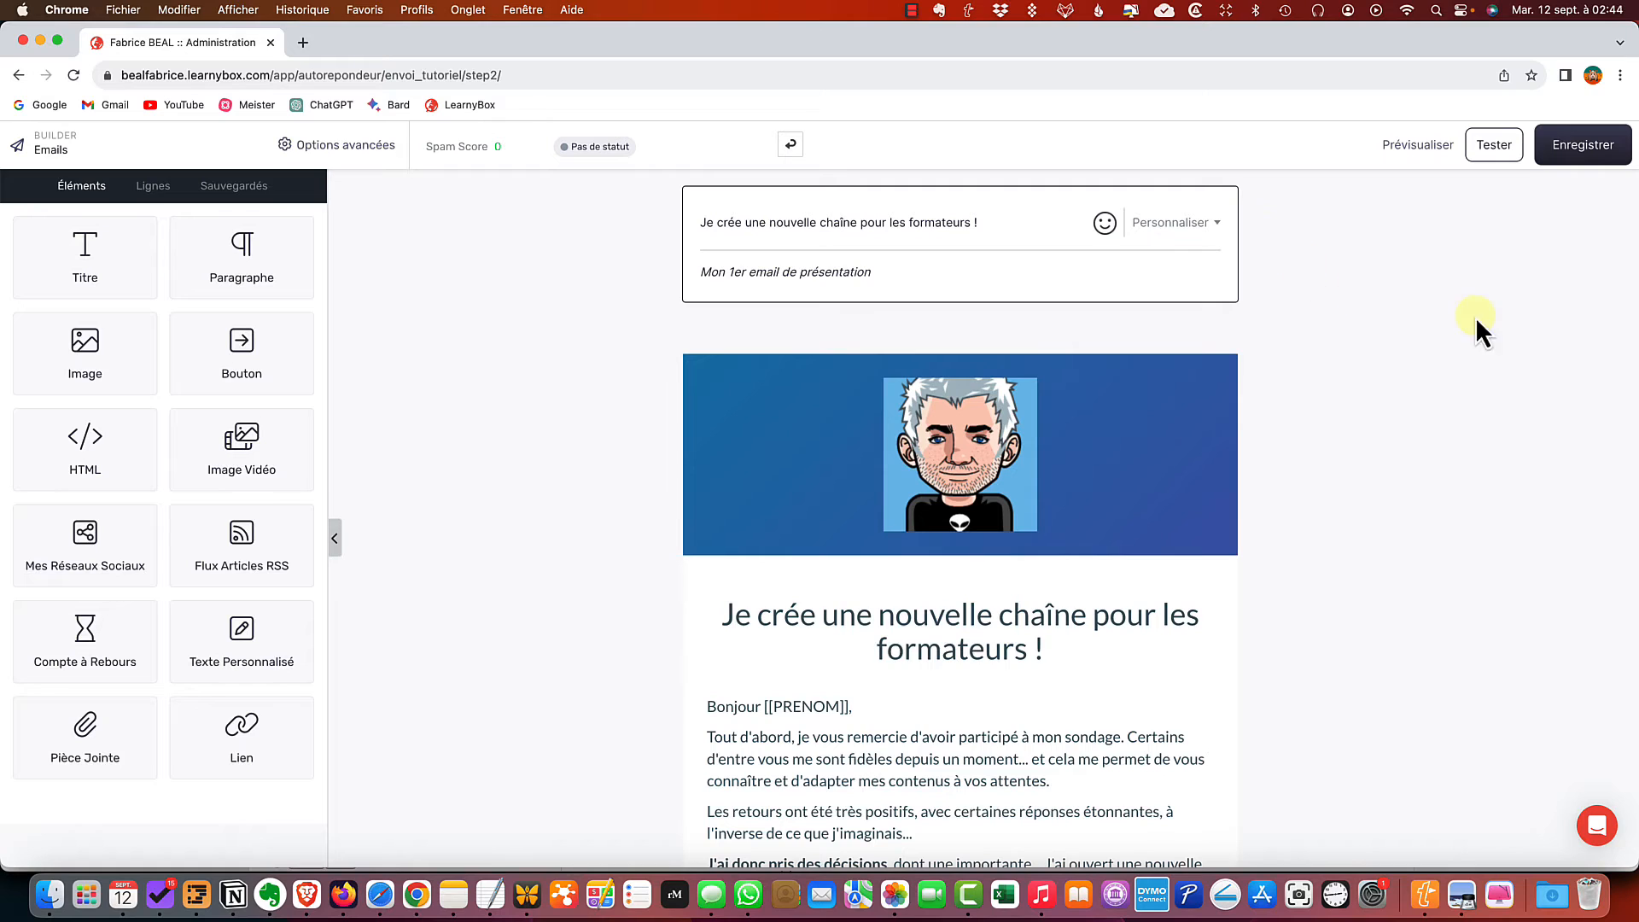
Send a test of the email to the account owner and to one additional e-mail address
left_click(1496, 152)
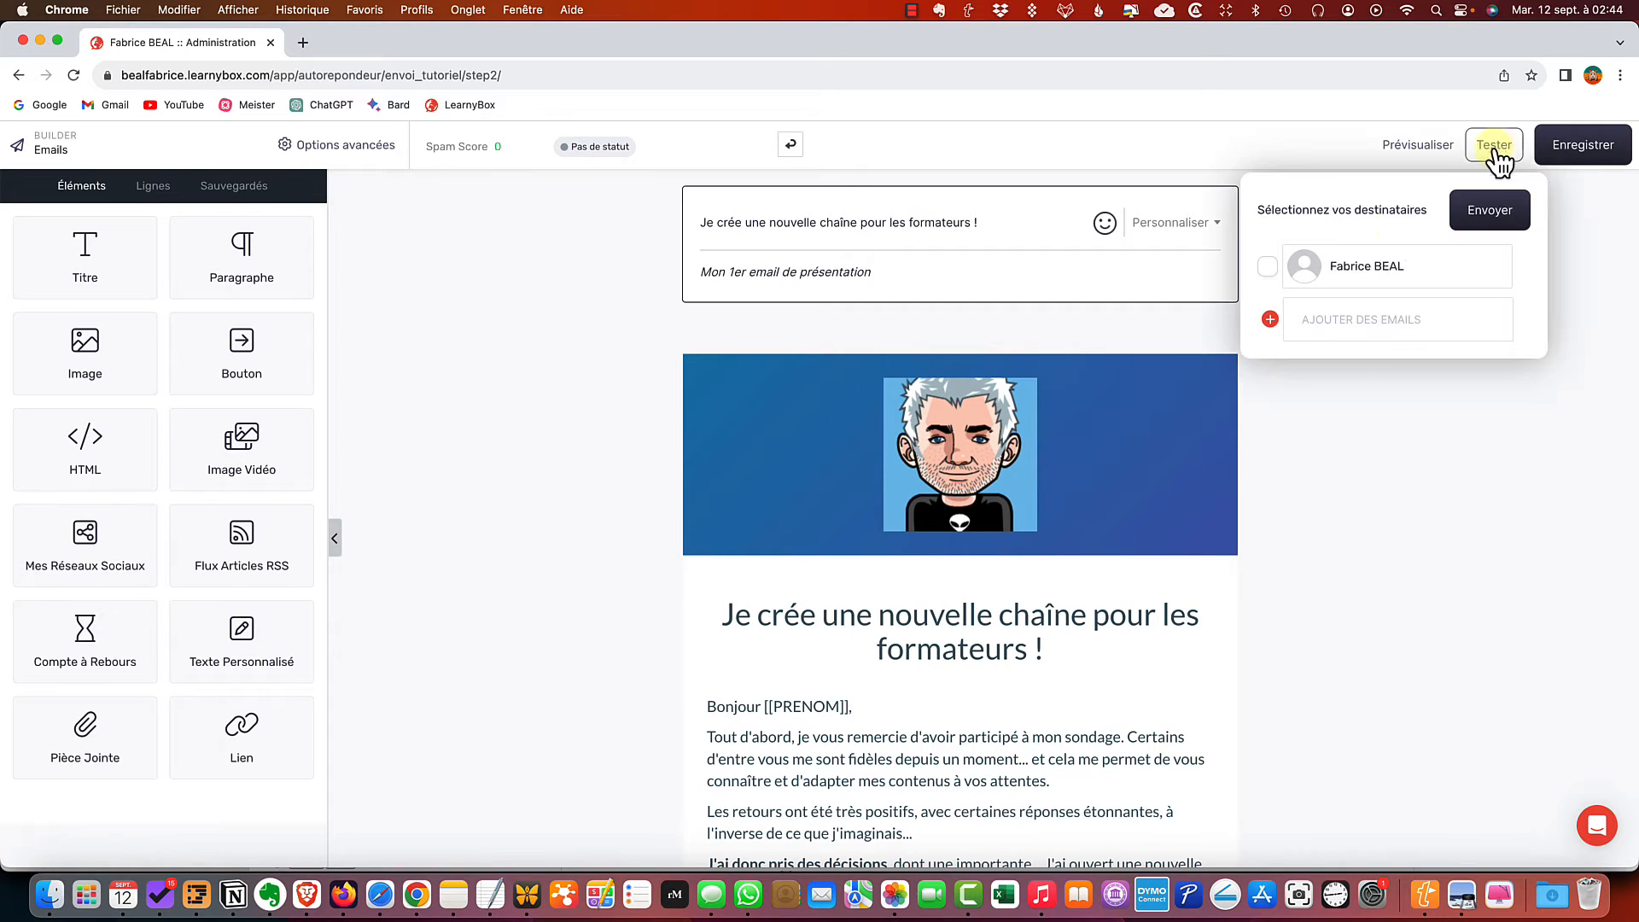
left_click(1269, 269)
left_click(1270, 319)
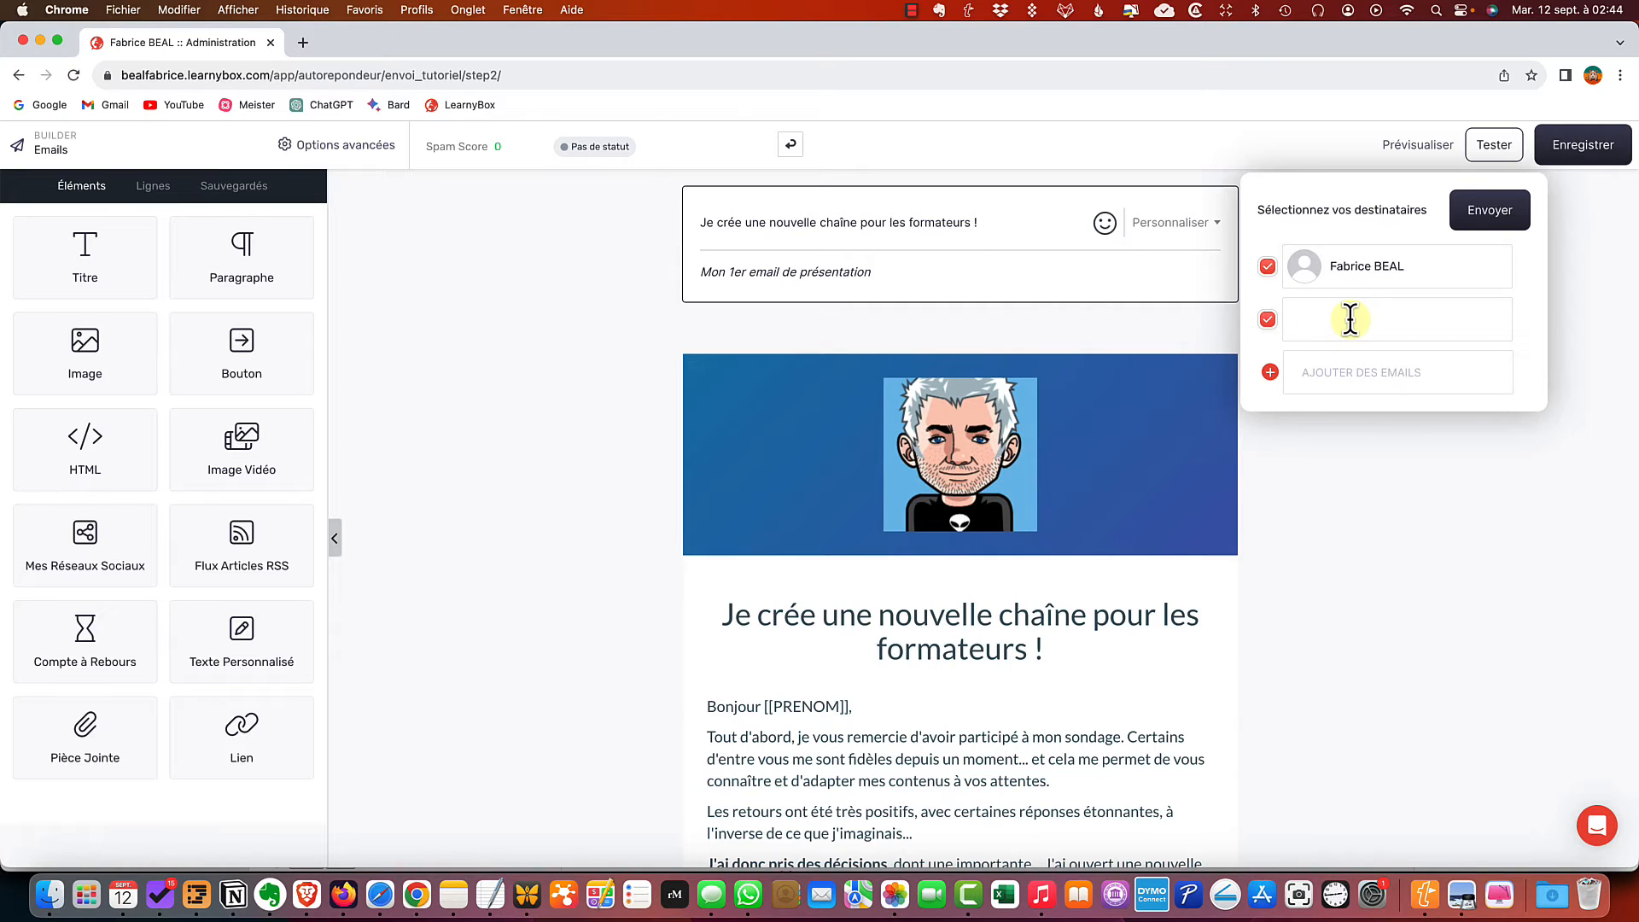
key("super+v")
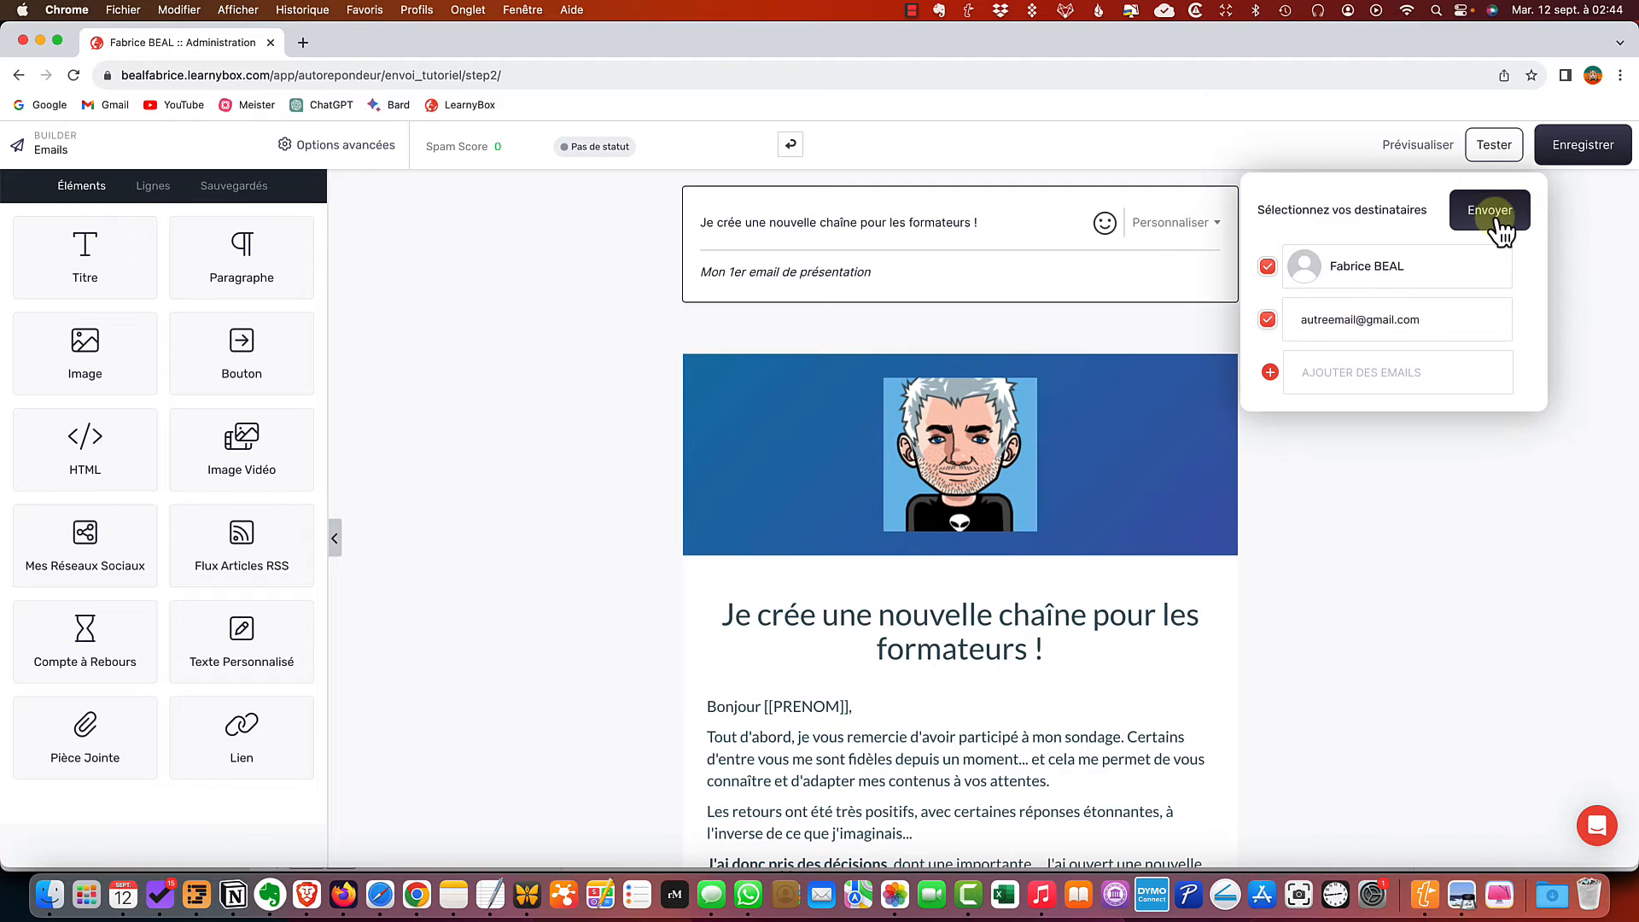
left_click(1272, 374)
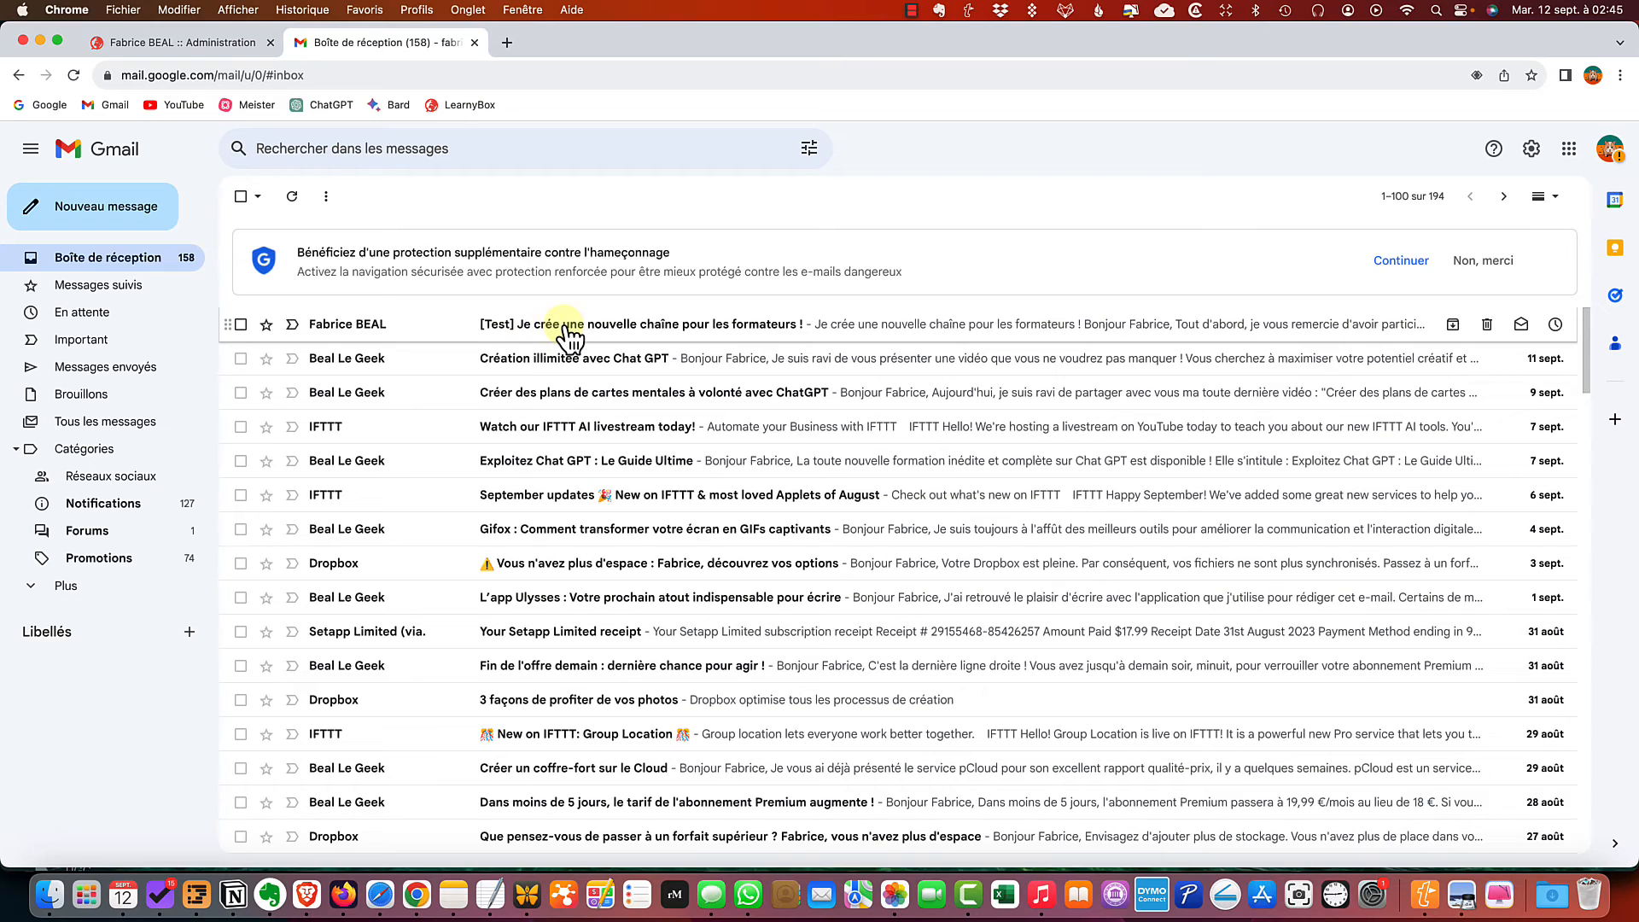
In the Gmail inbox, open the received test "Je crée une nouvelle chaîne pour les formateurs !" and check its greeting, formatting and footer
left_click(568, 335)
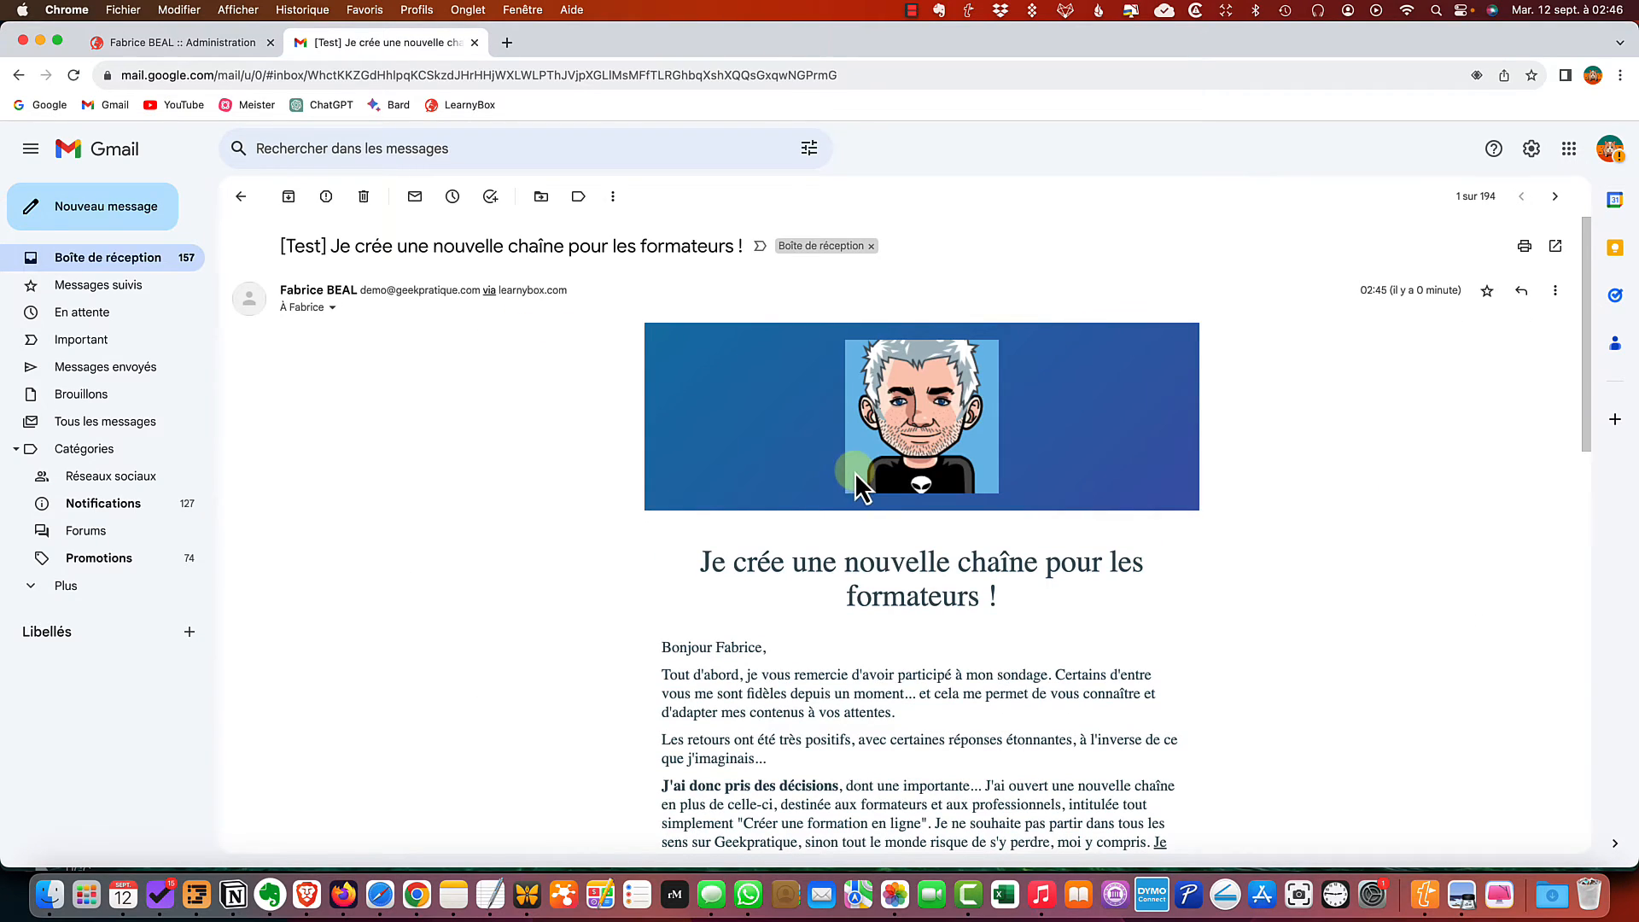
scroll(853, 473, "down", 10)
scroll(864, 483, "down", 5)
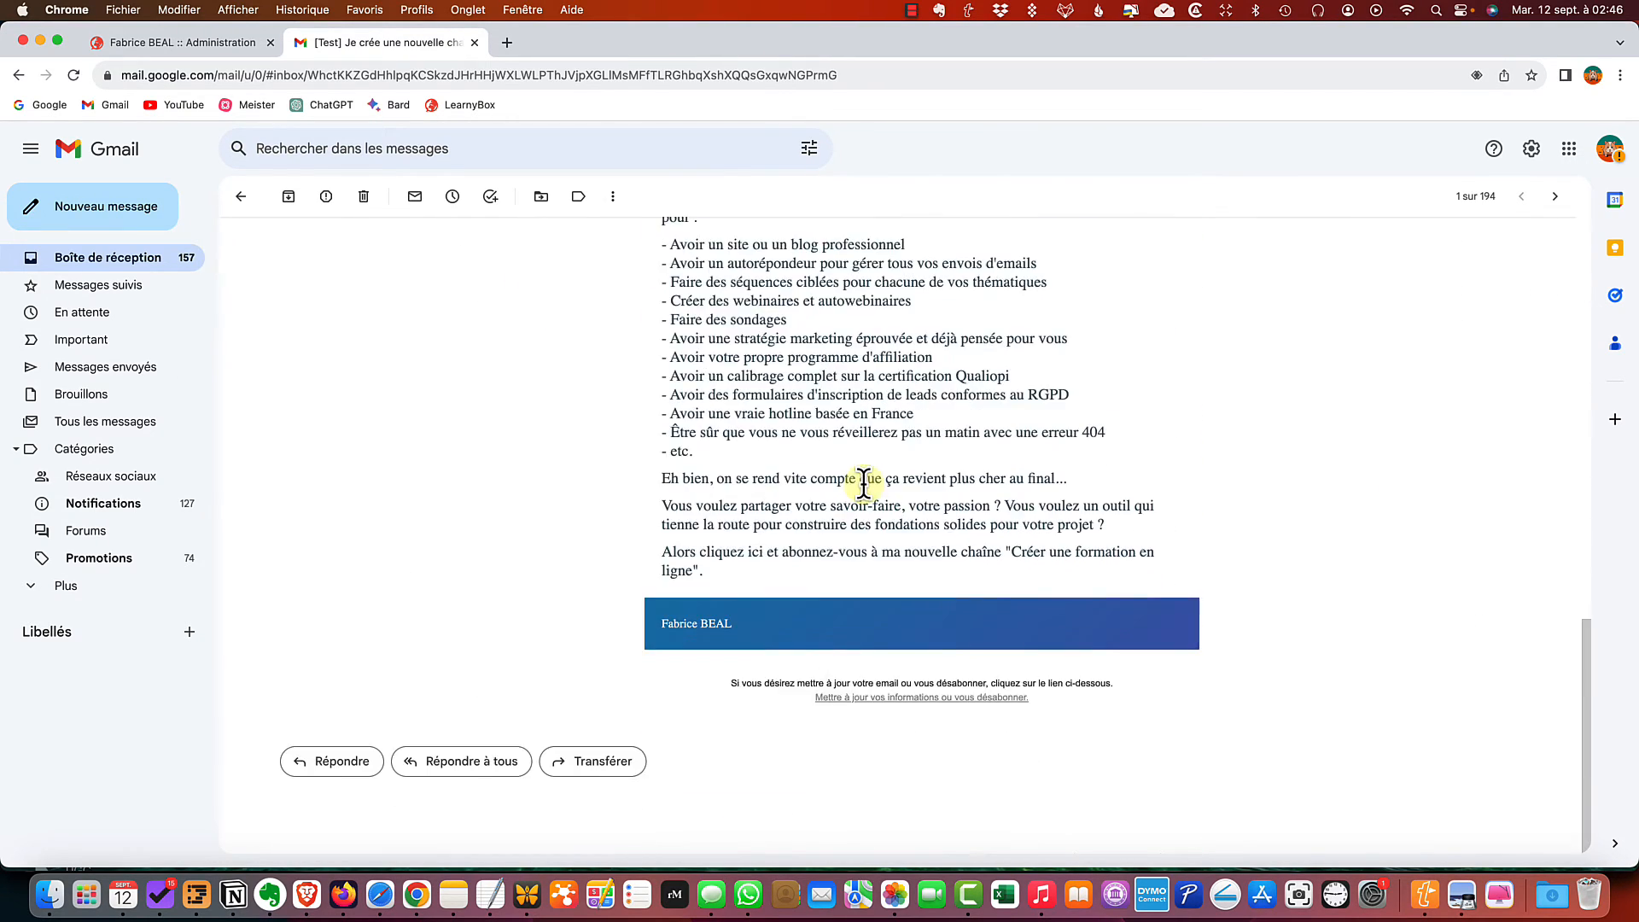
scroll(863, 483, "up", 15)
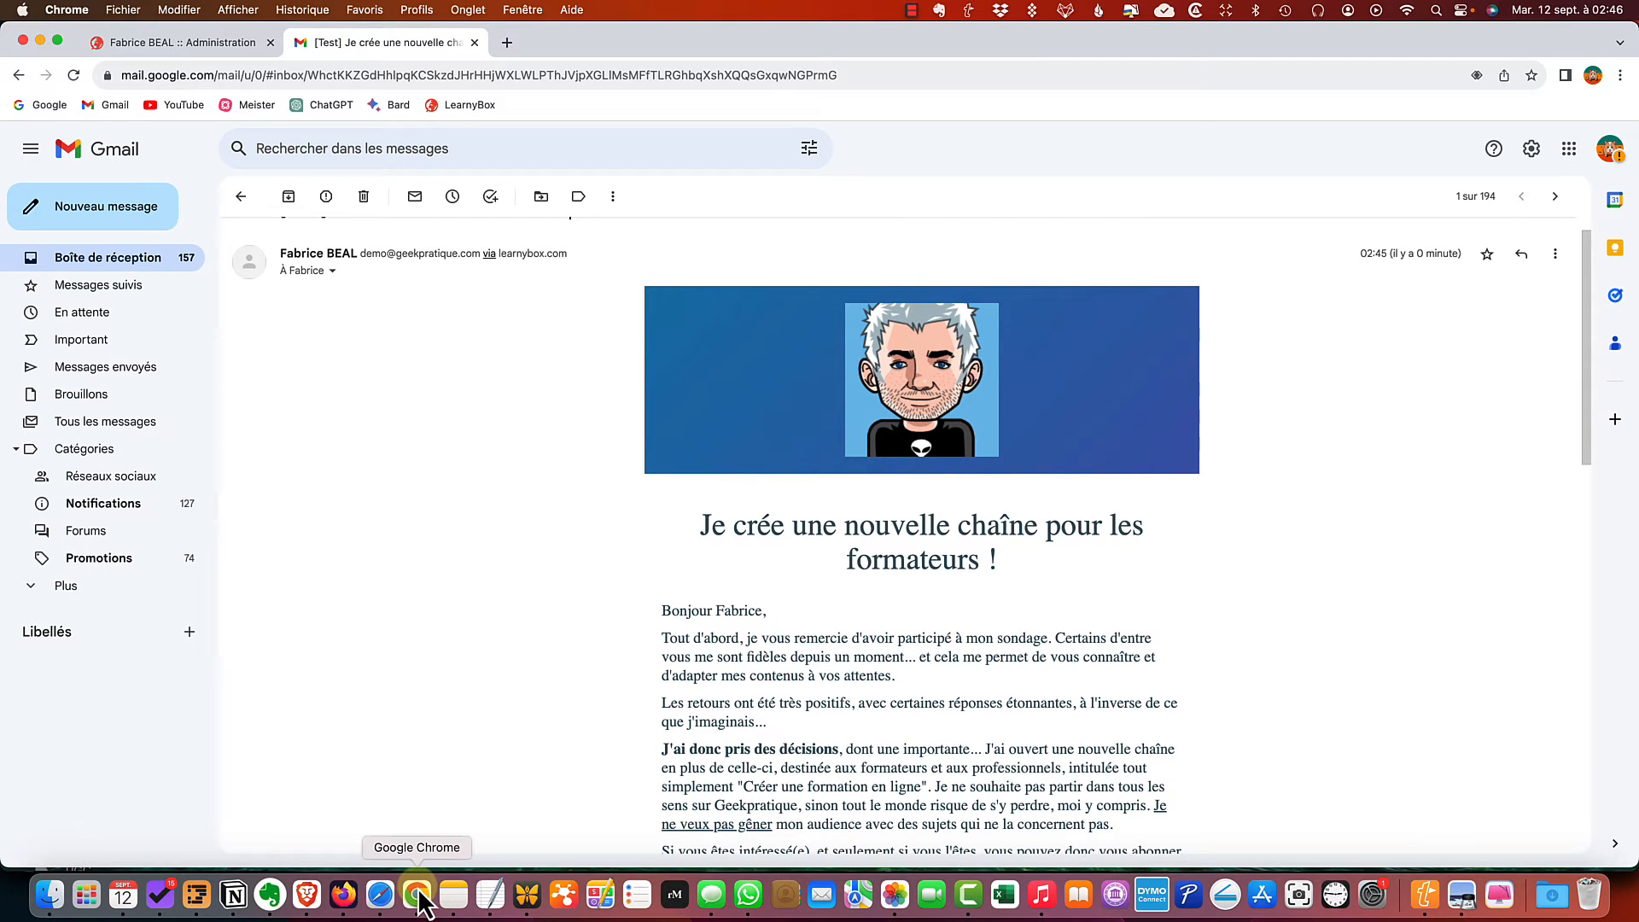
Switch back to LearnyBox and save the built email to reach the recipient selection
left_click(197, 39)
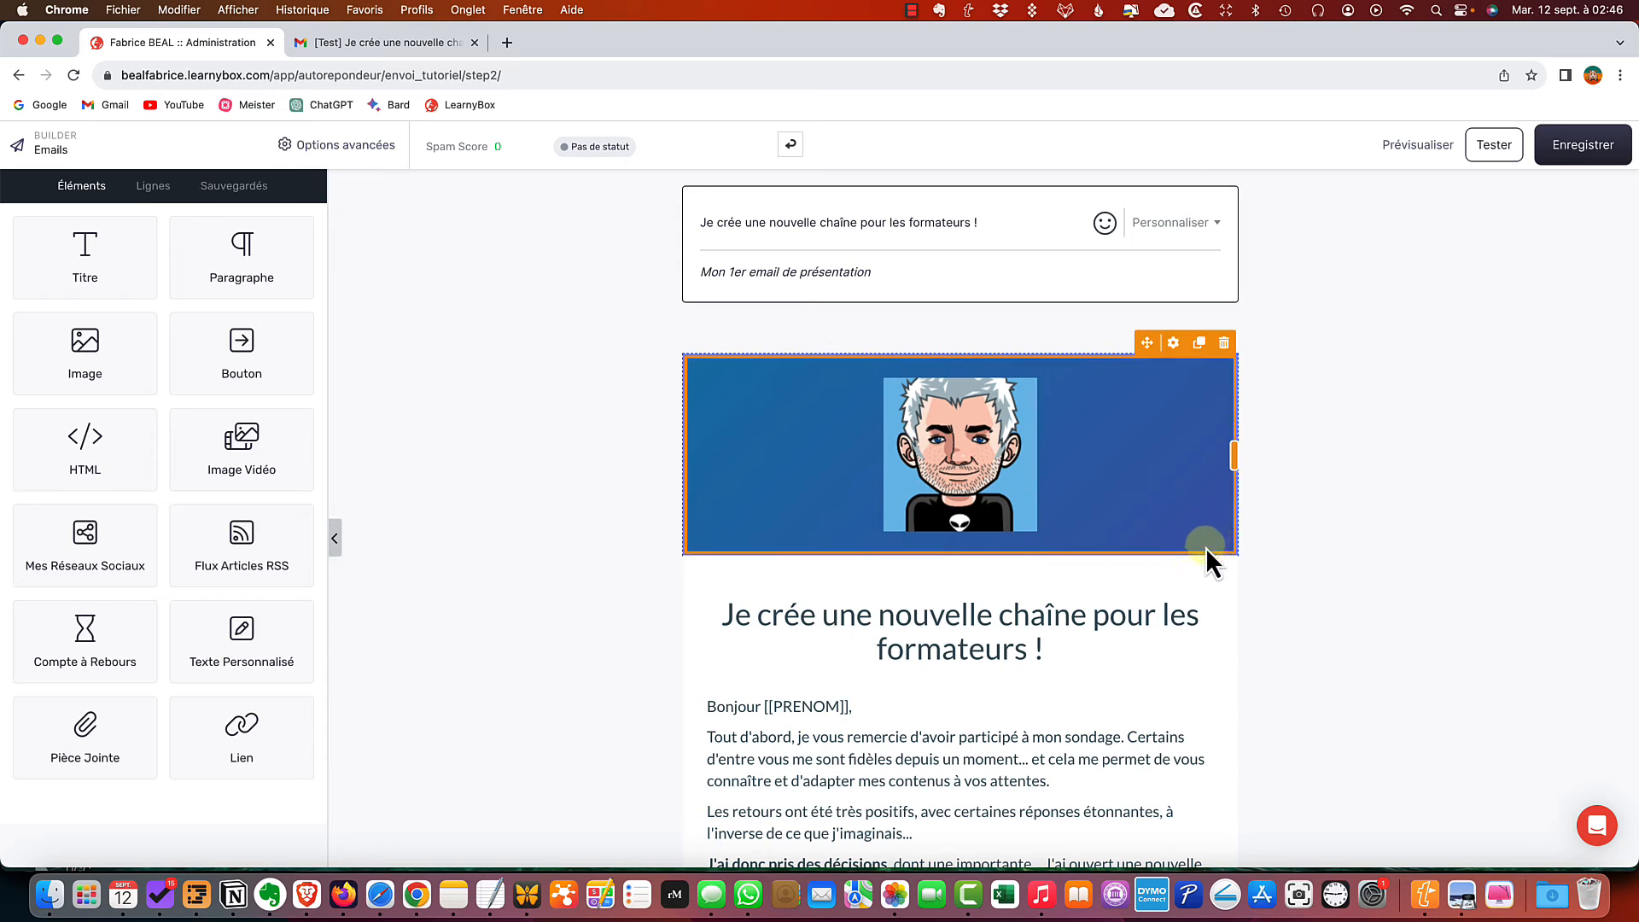
left_click(1597, 154)
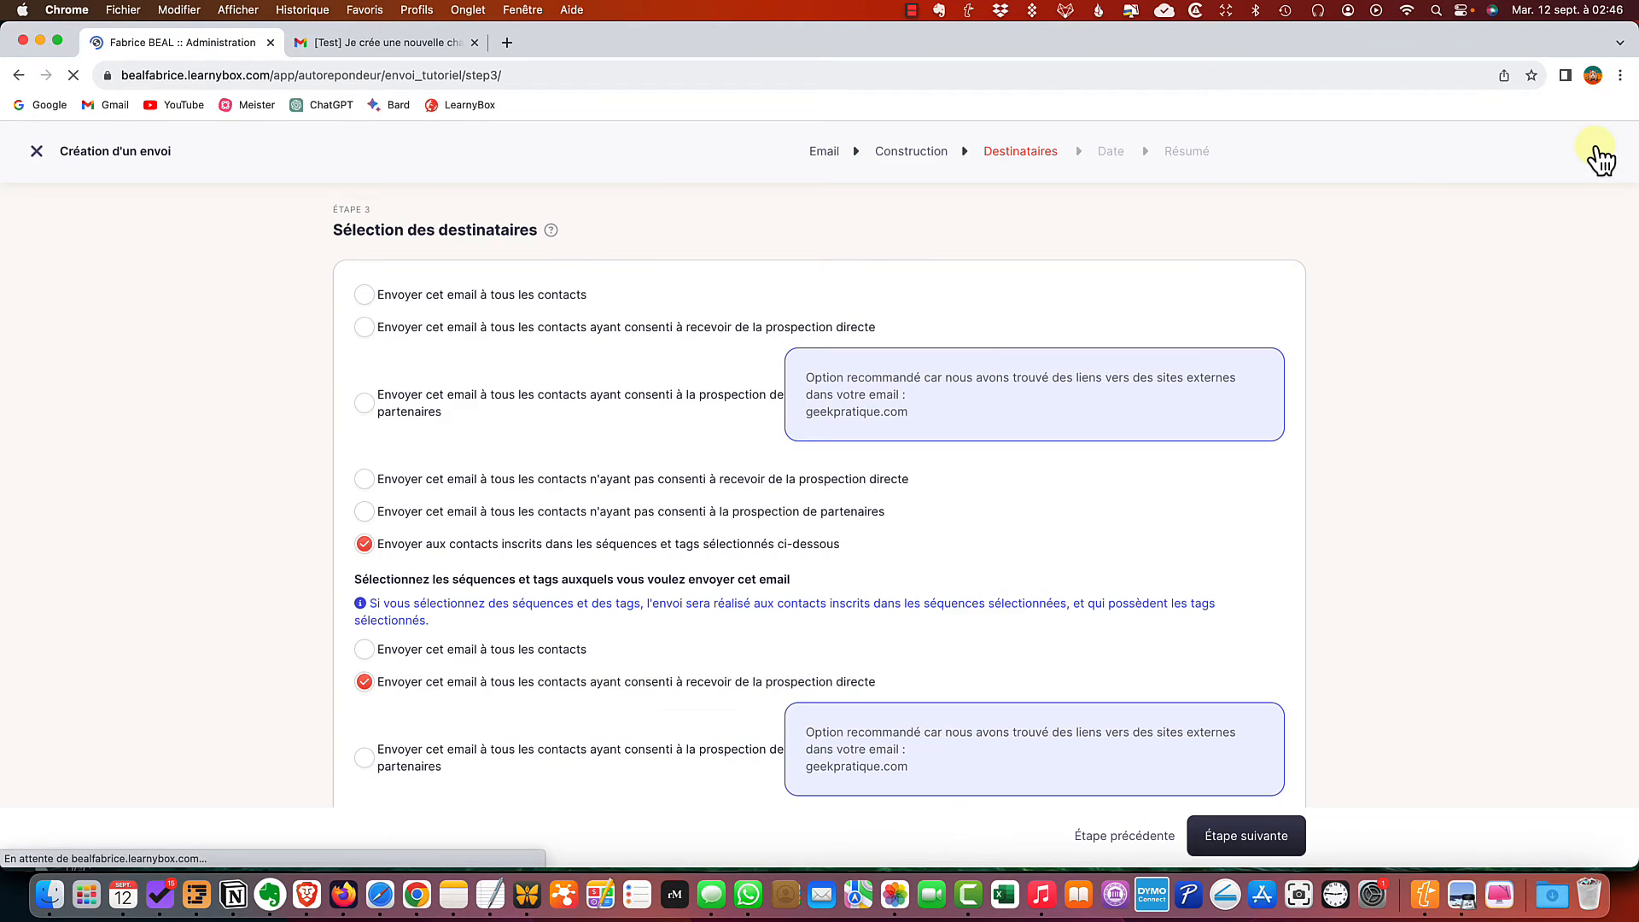
Try the recipient options for all contacts, partner-prospecting consent, no direct-prospecting consent, and selected sequences and tags
left_click(533, 309)
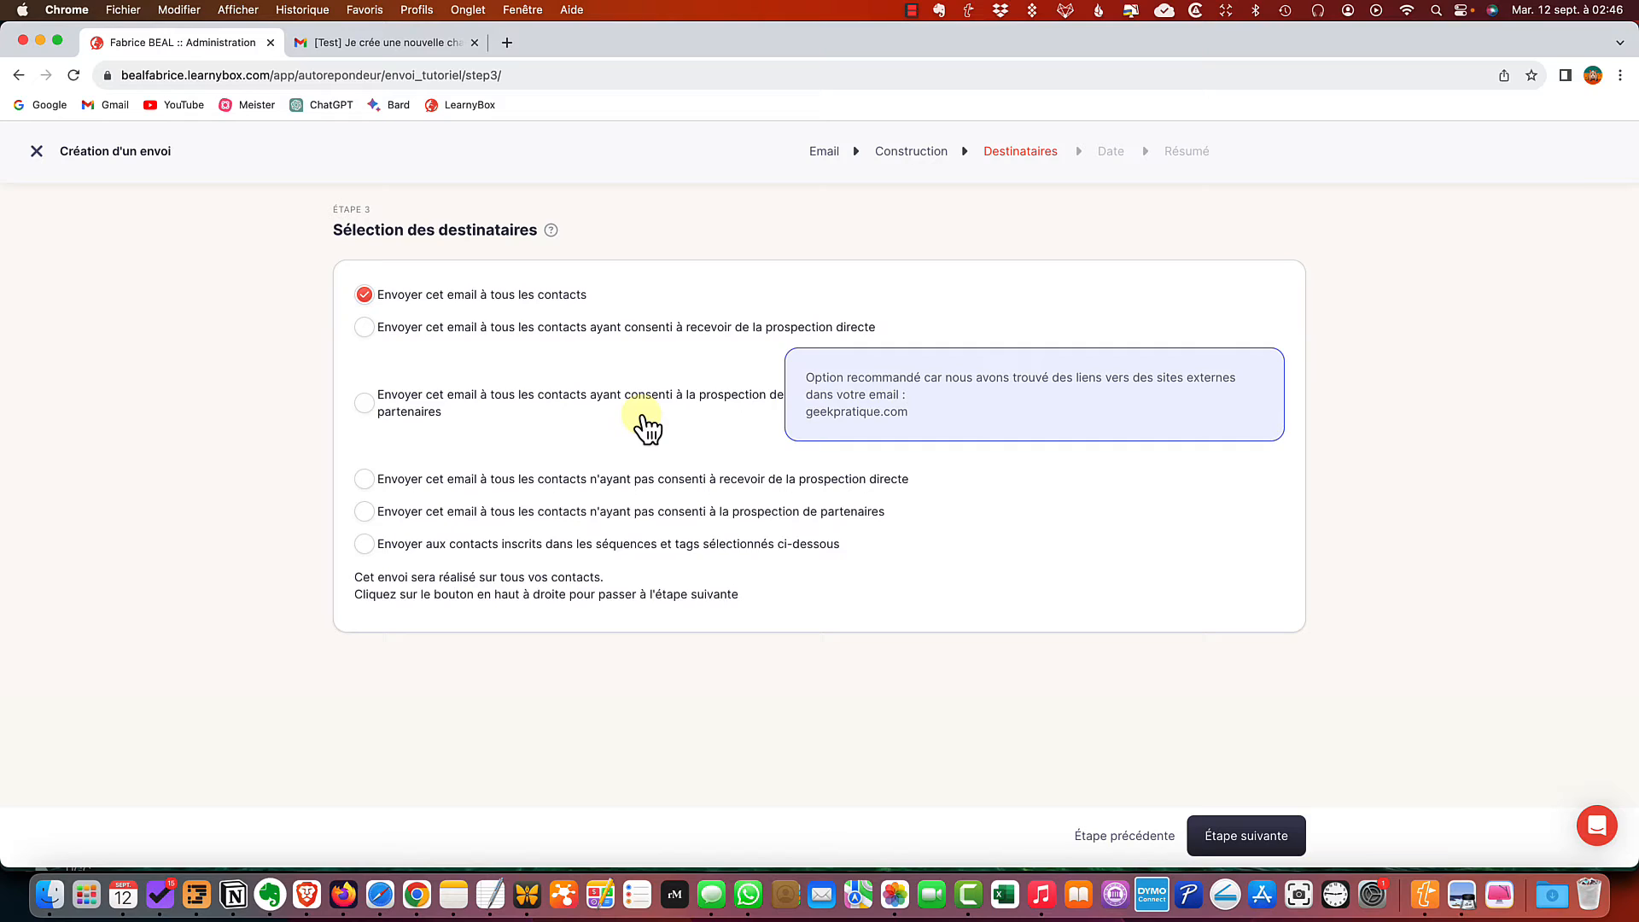
left_click(463, 427)
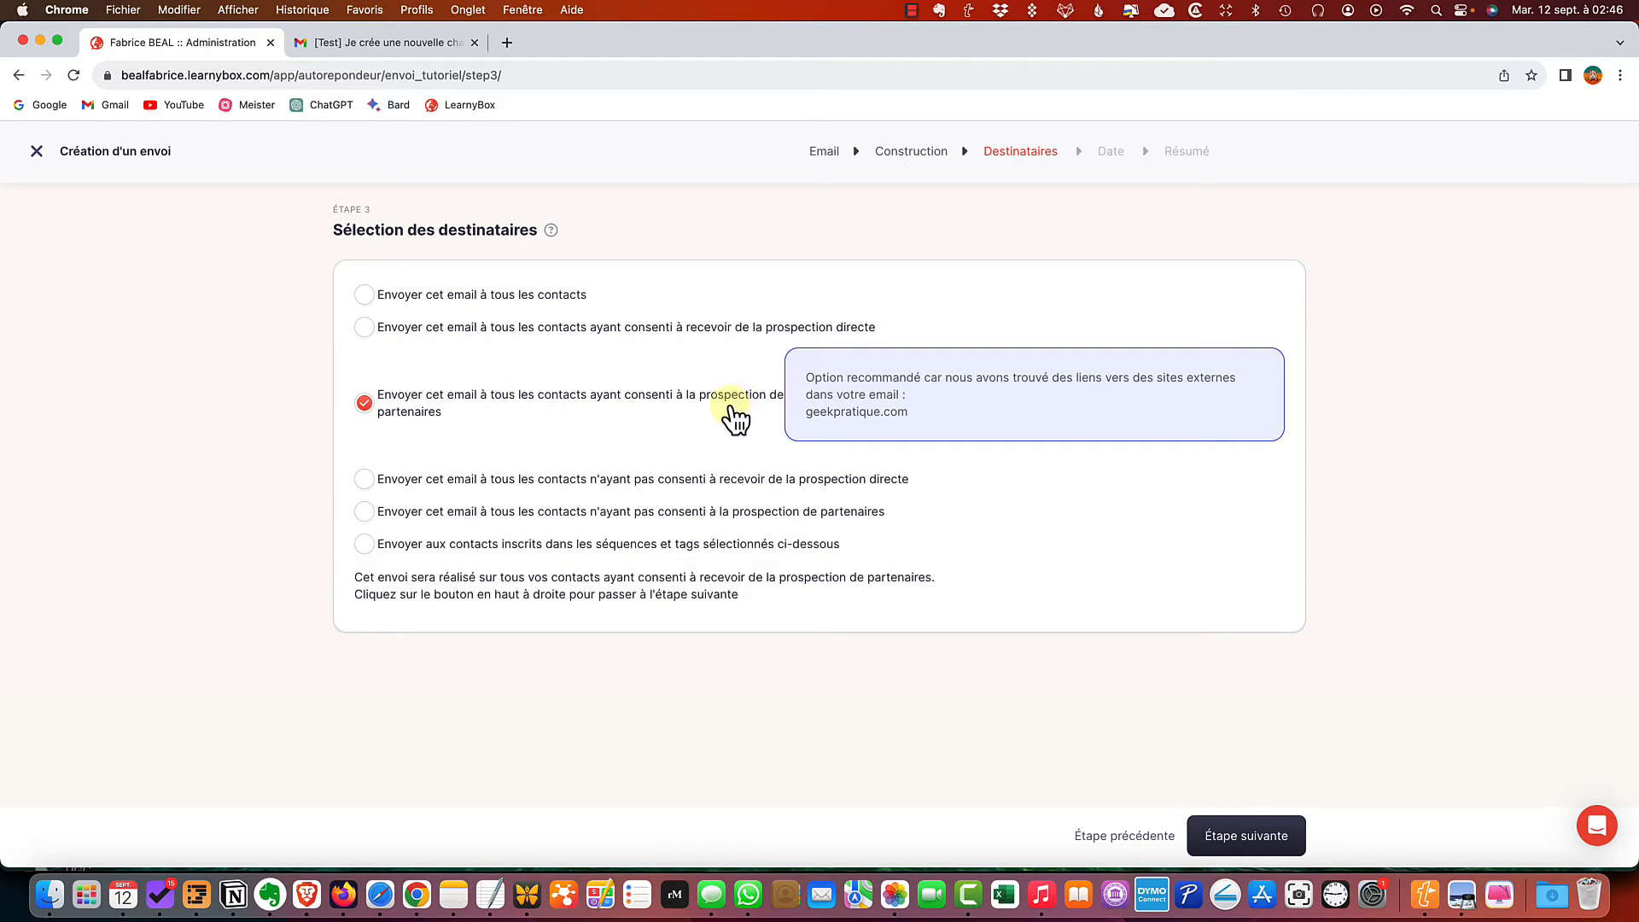
left_click(447, 486)
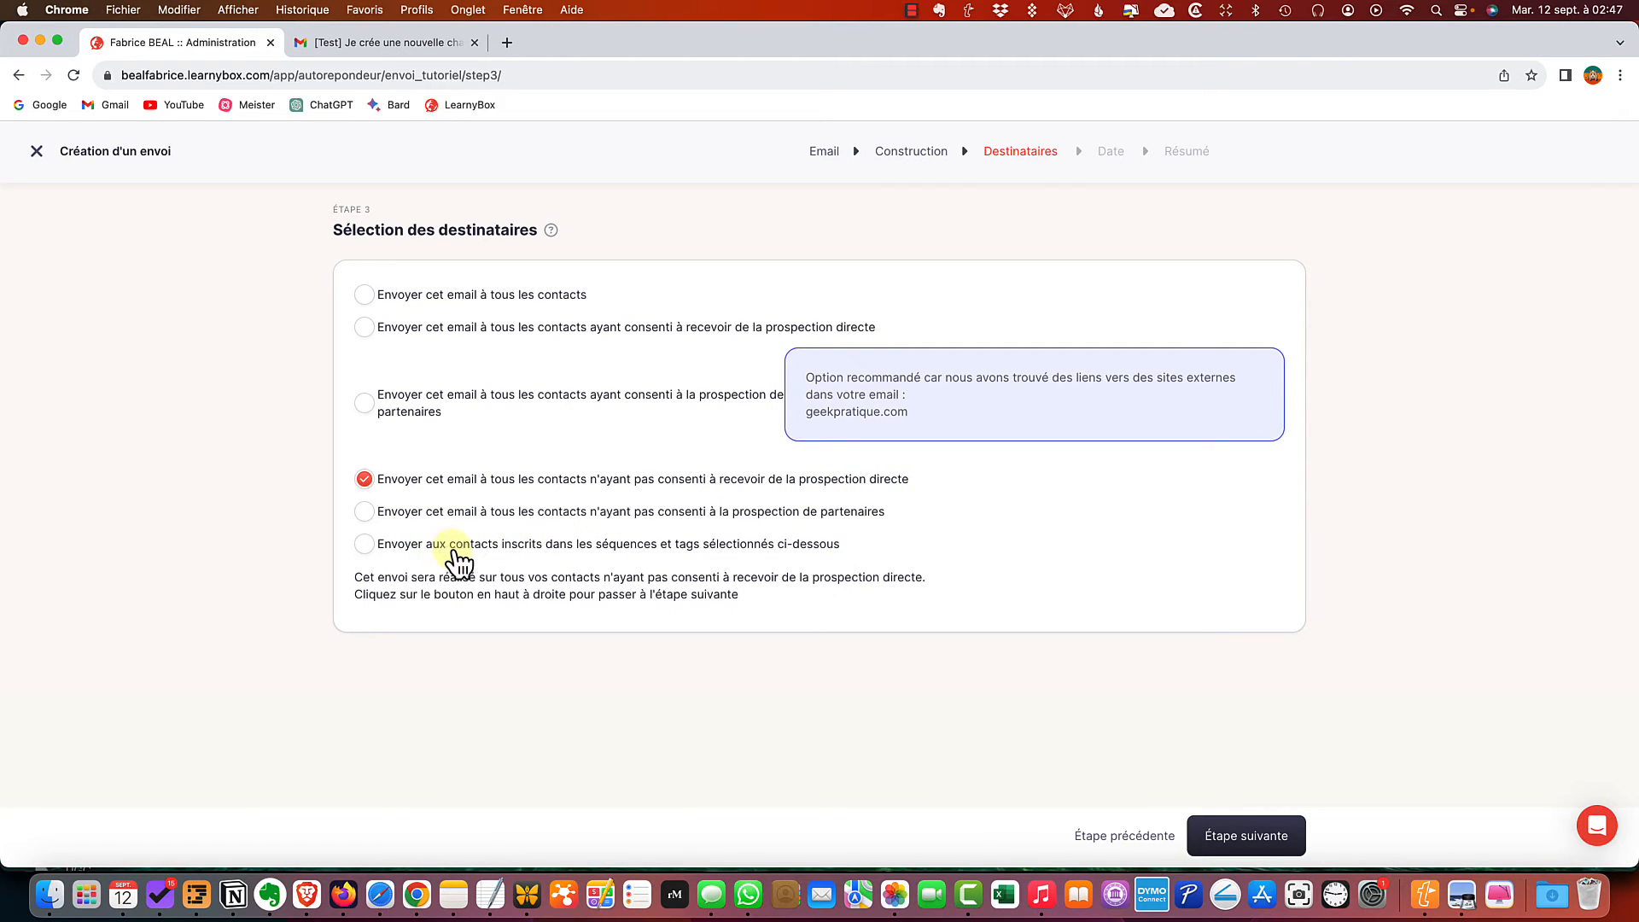
left_click(565, 551)
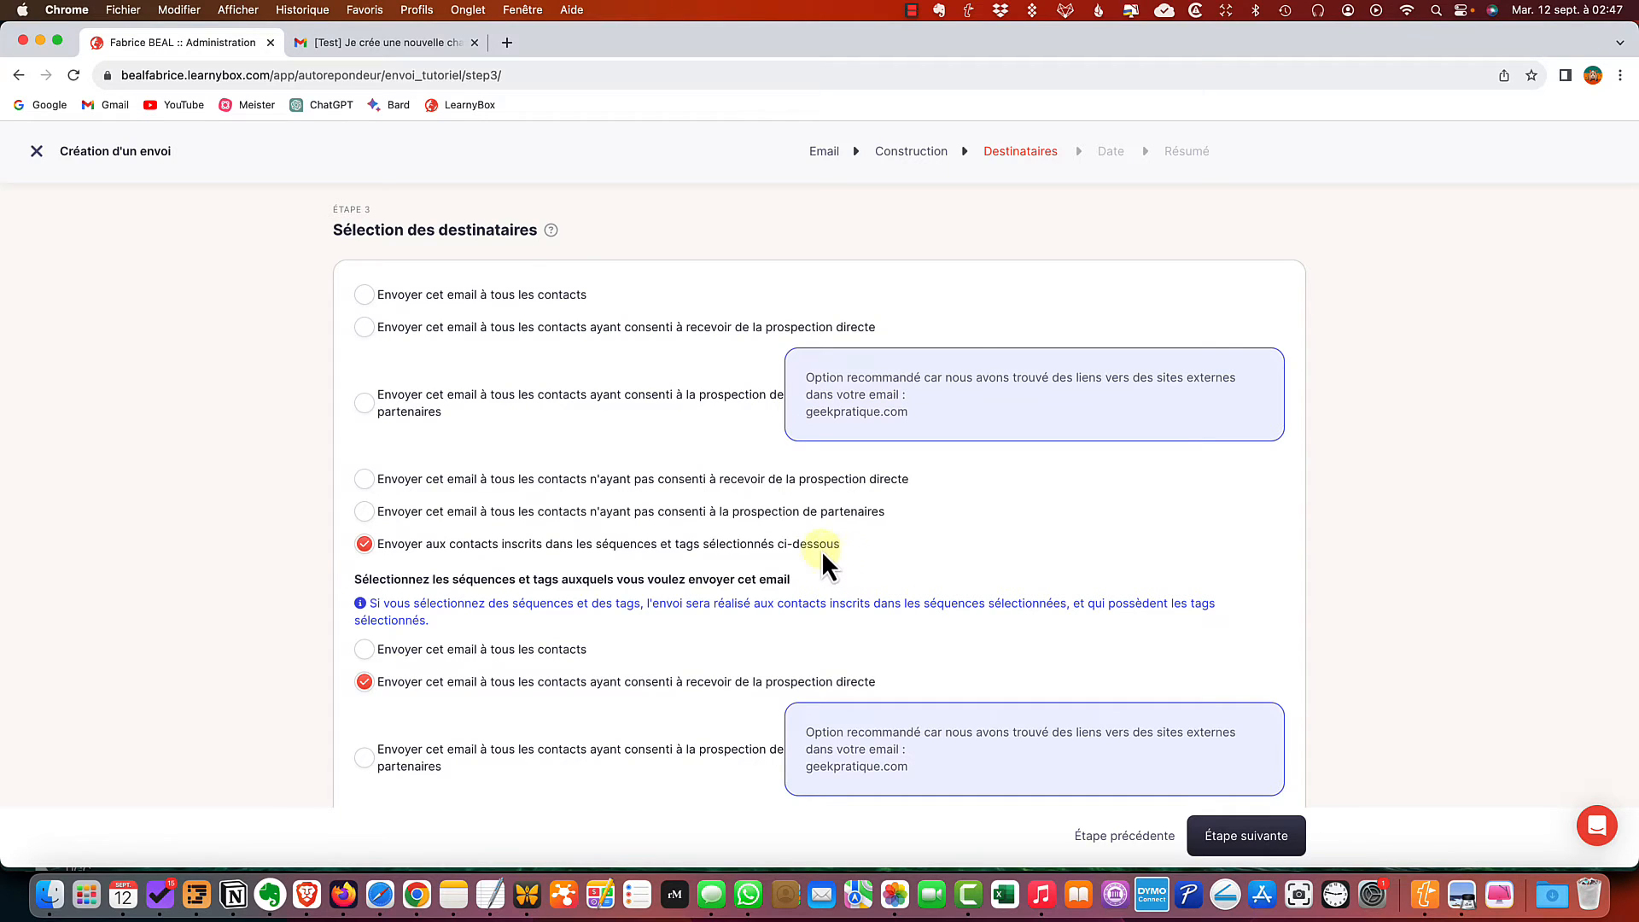
Choose to send the email to all contacts and continue to the scheduling stage
left_click(460, 297)
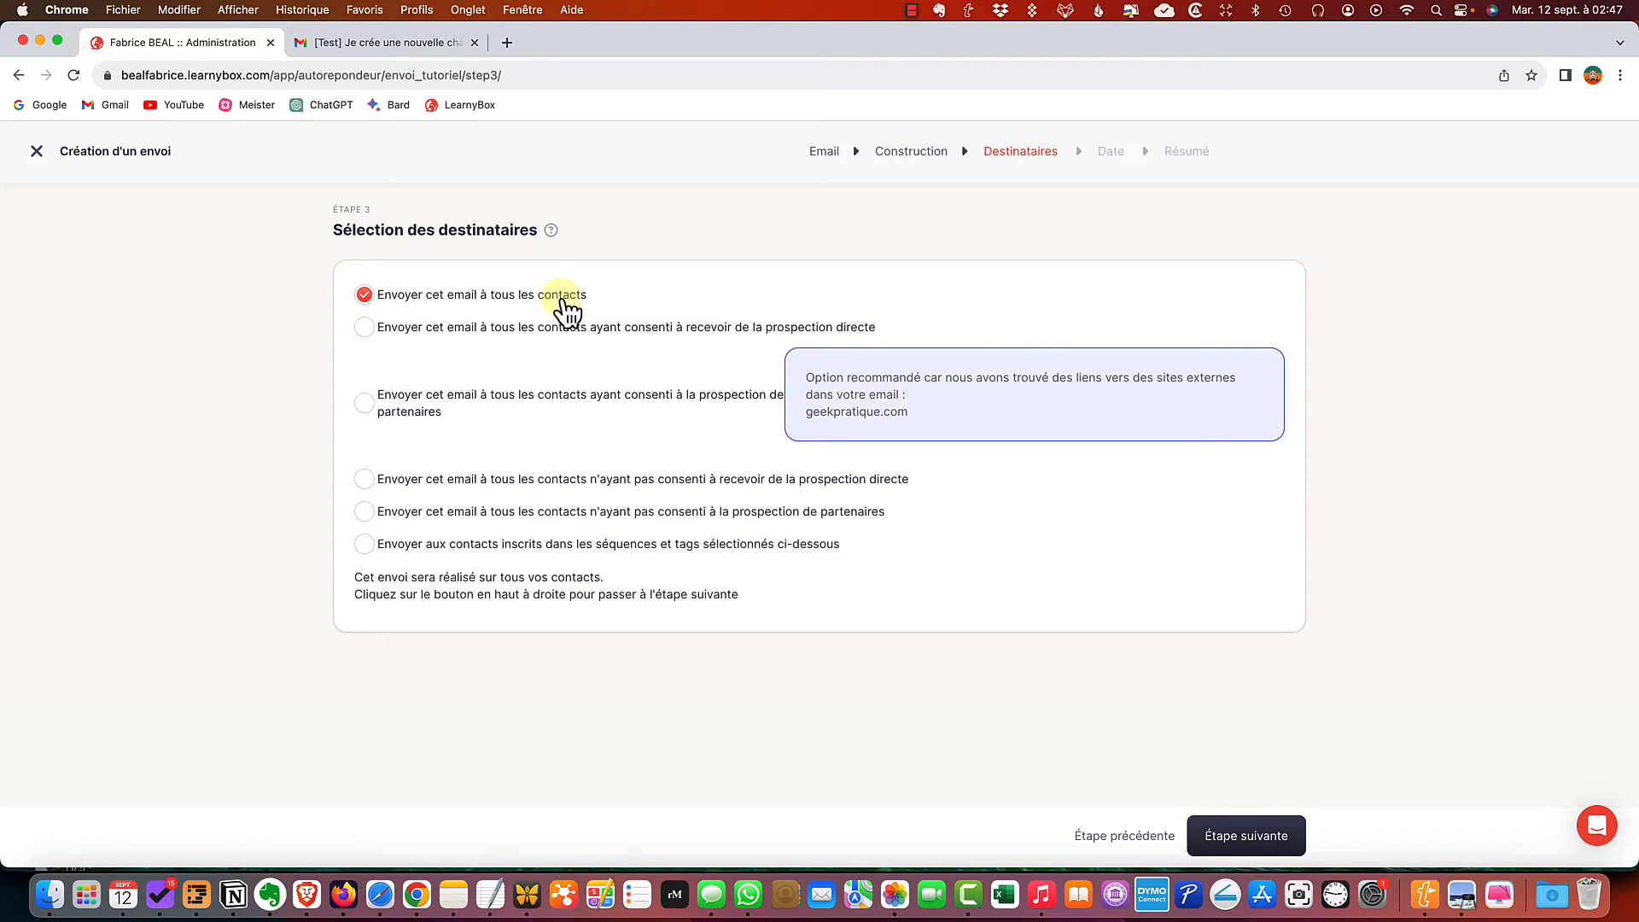
left_click(1272, 843)
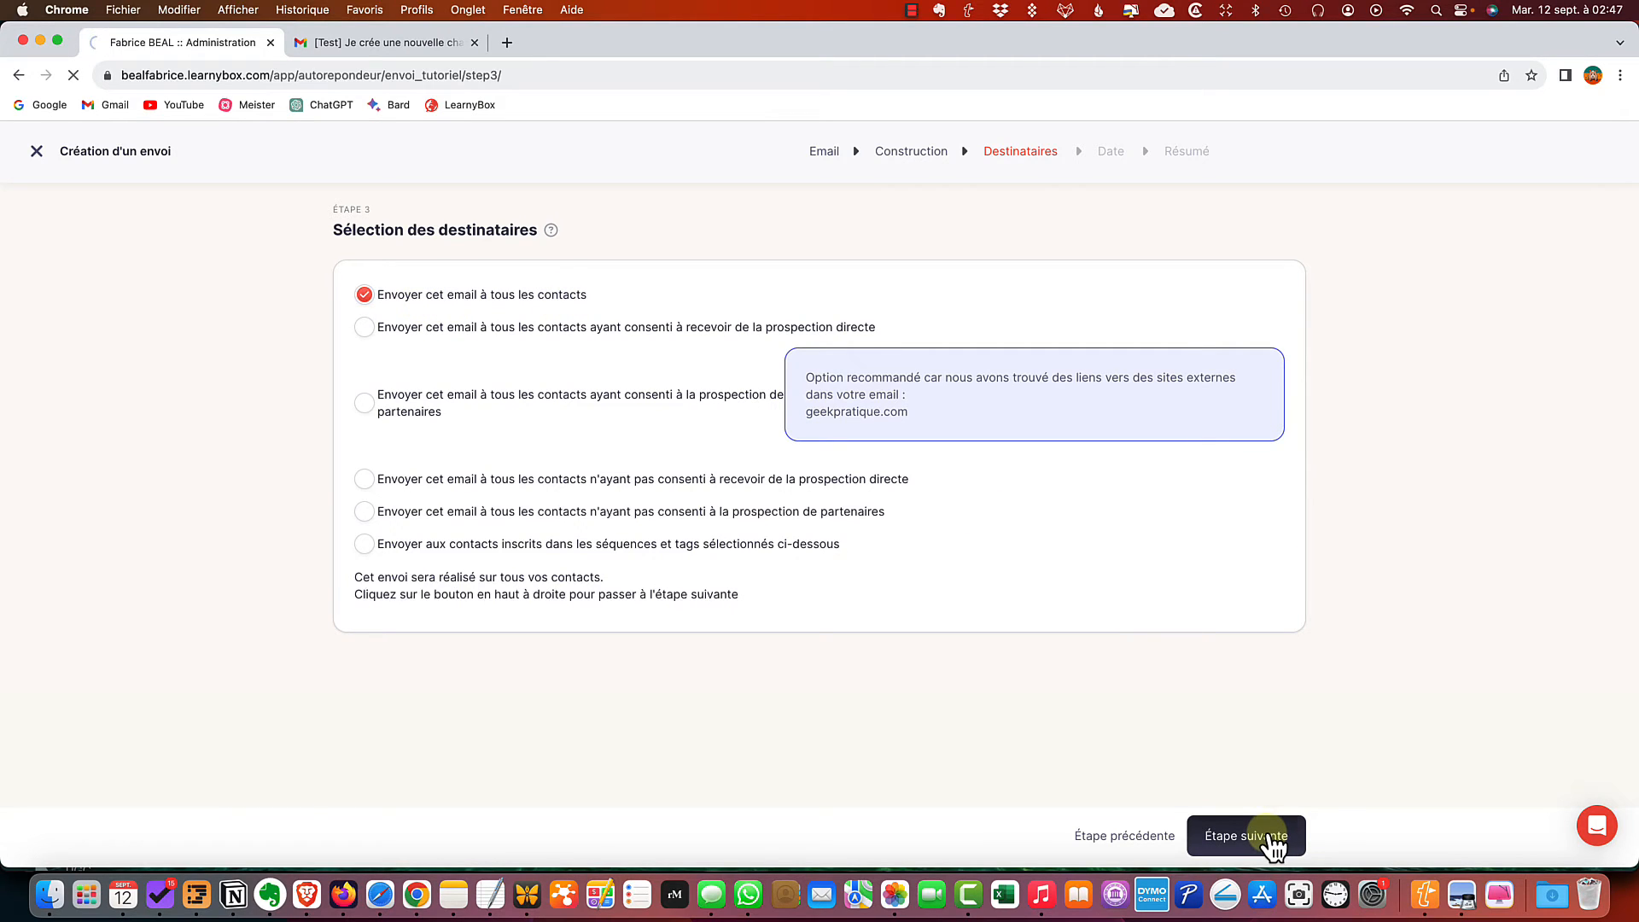
left_click(1018, 688)
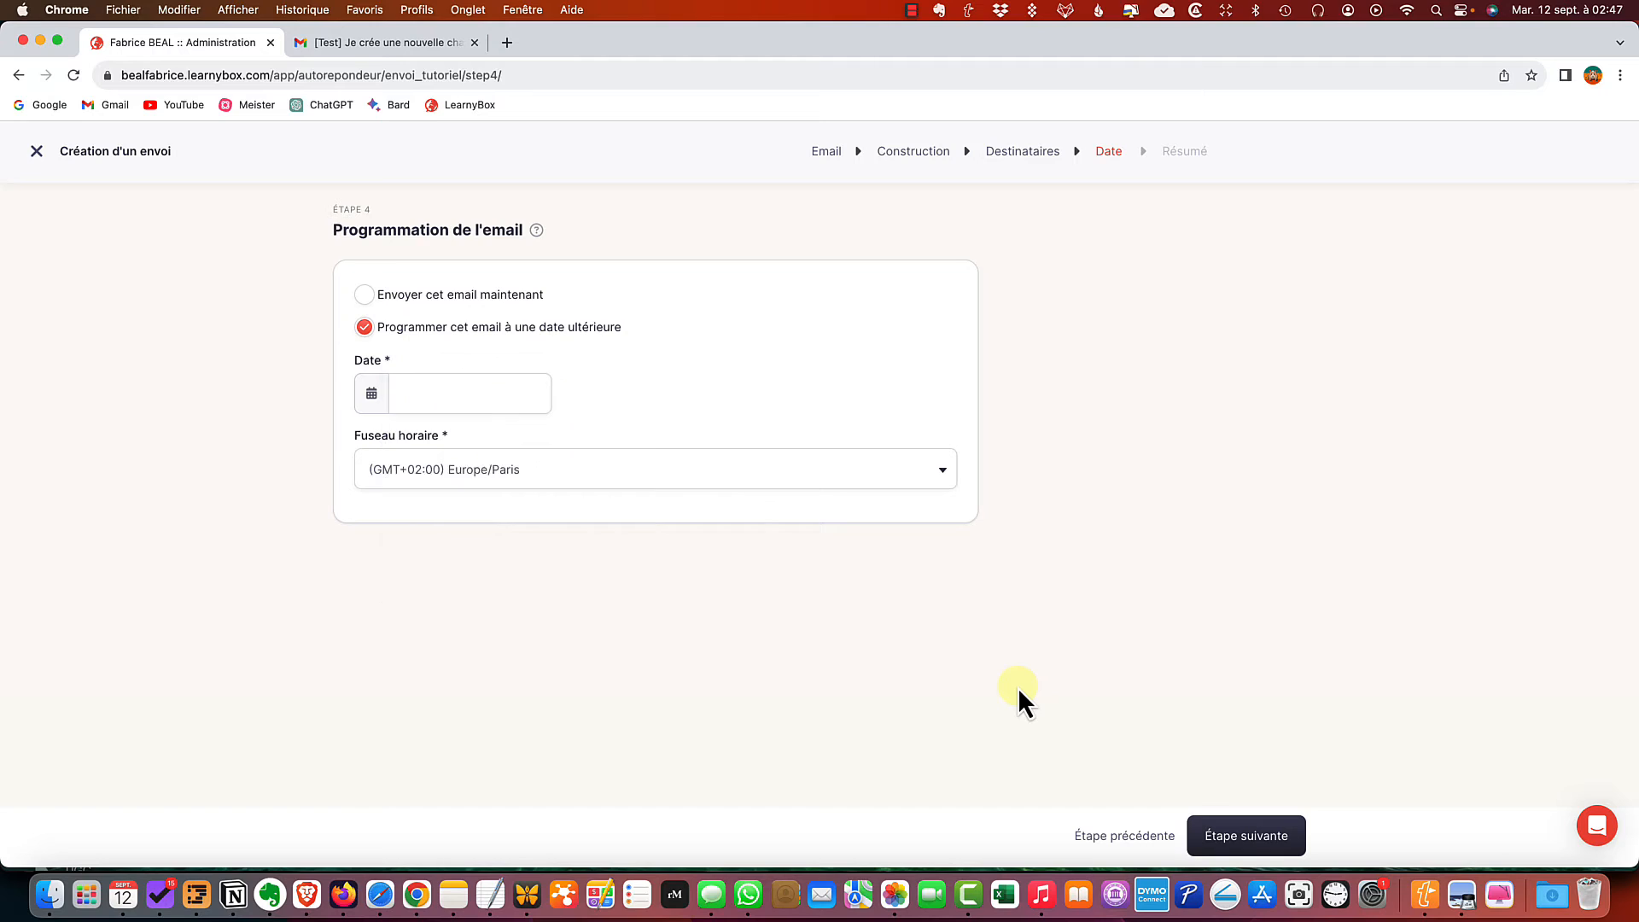
Program the email for a later date, 14 September 2023 at 10:30, and continue to the summary
left_click(506, 301)
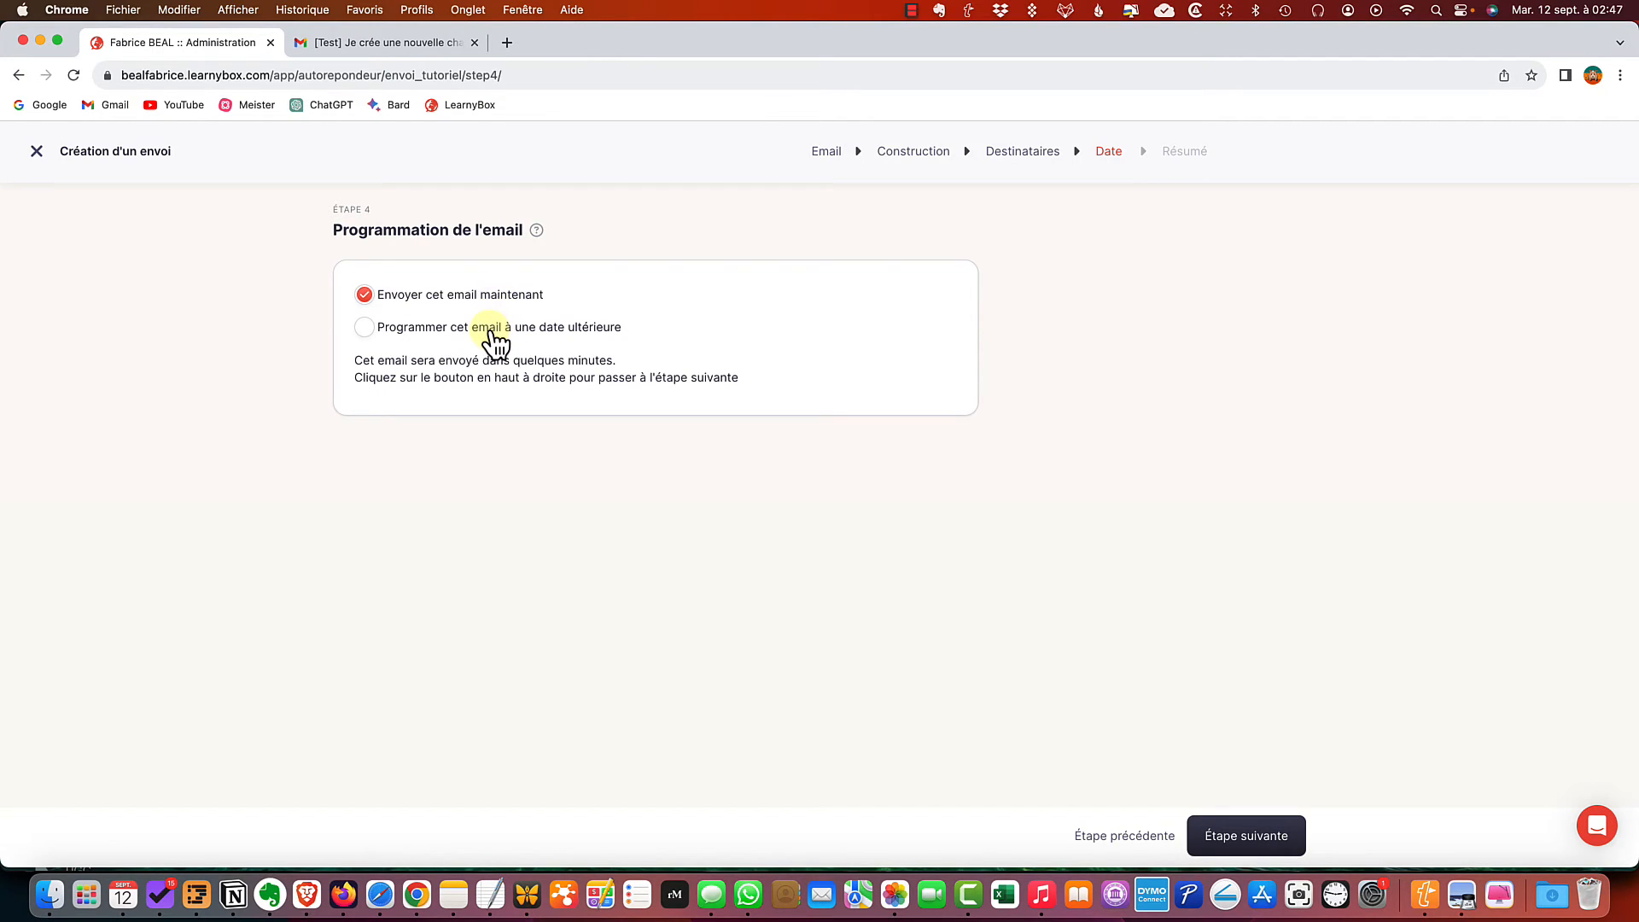
left_click(494, 331)
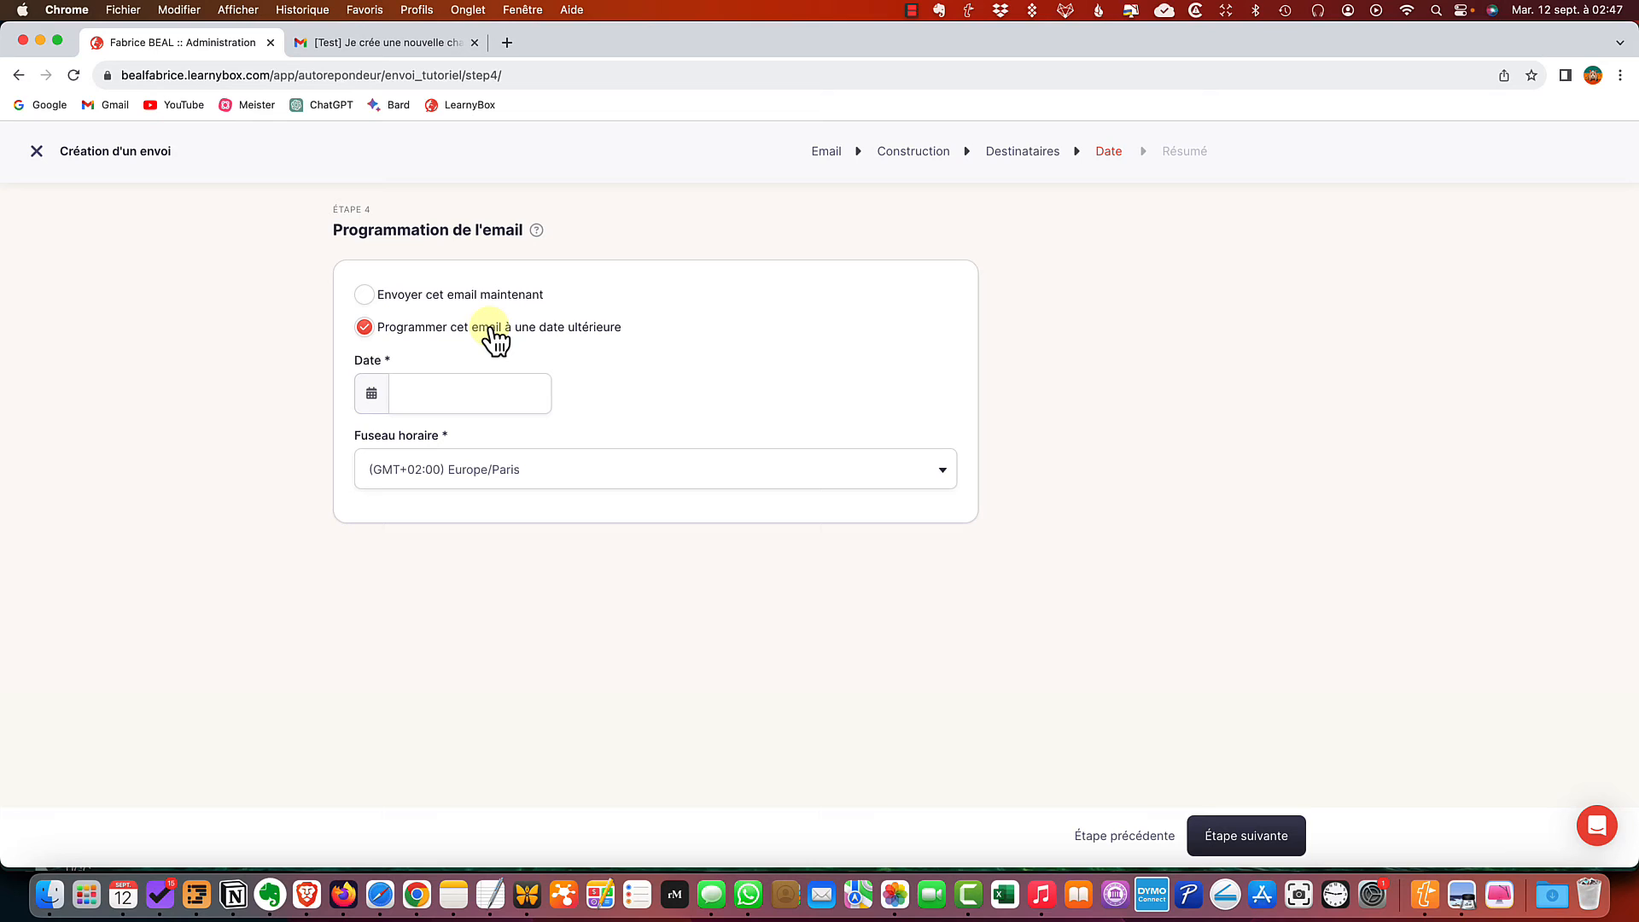
left_click(499, 392)
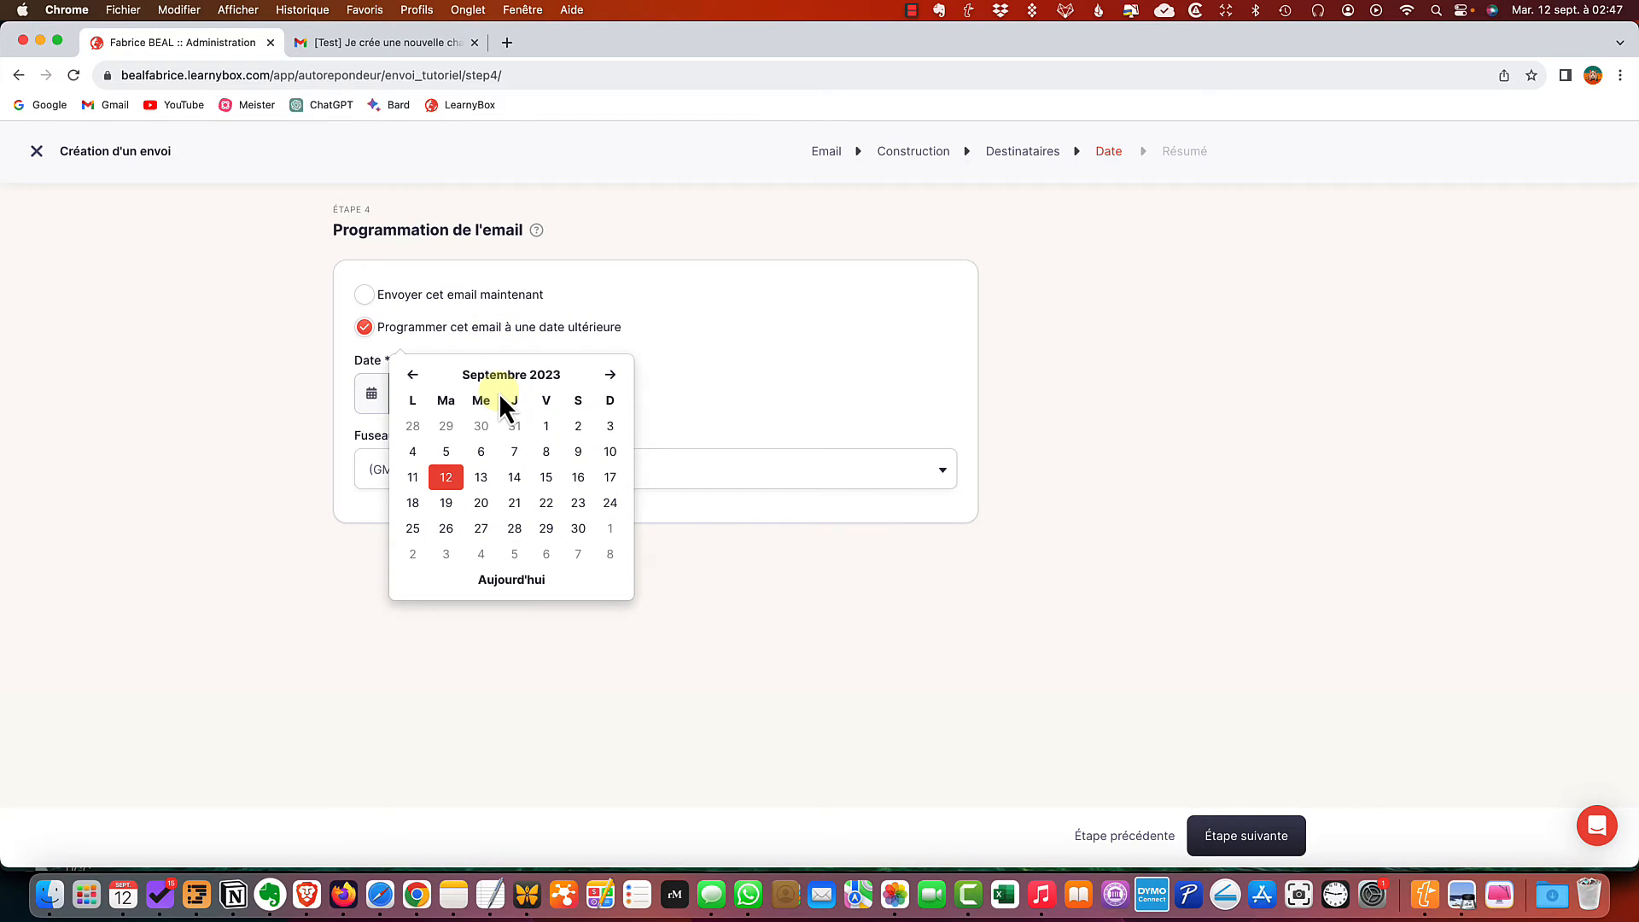
left_click(516, 480)
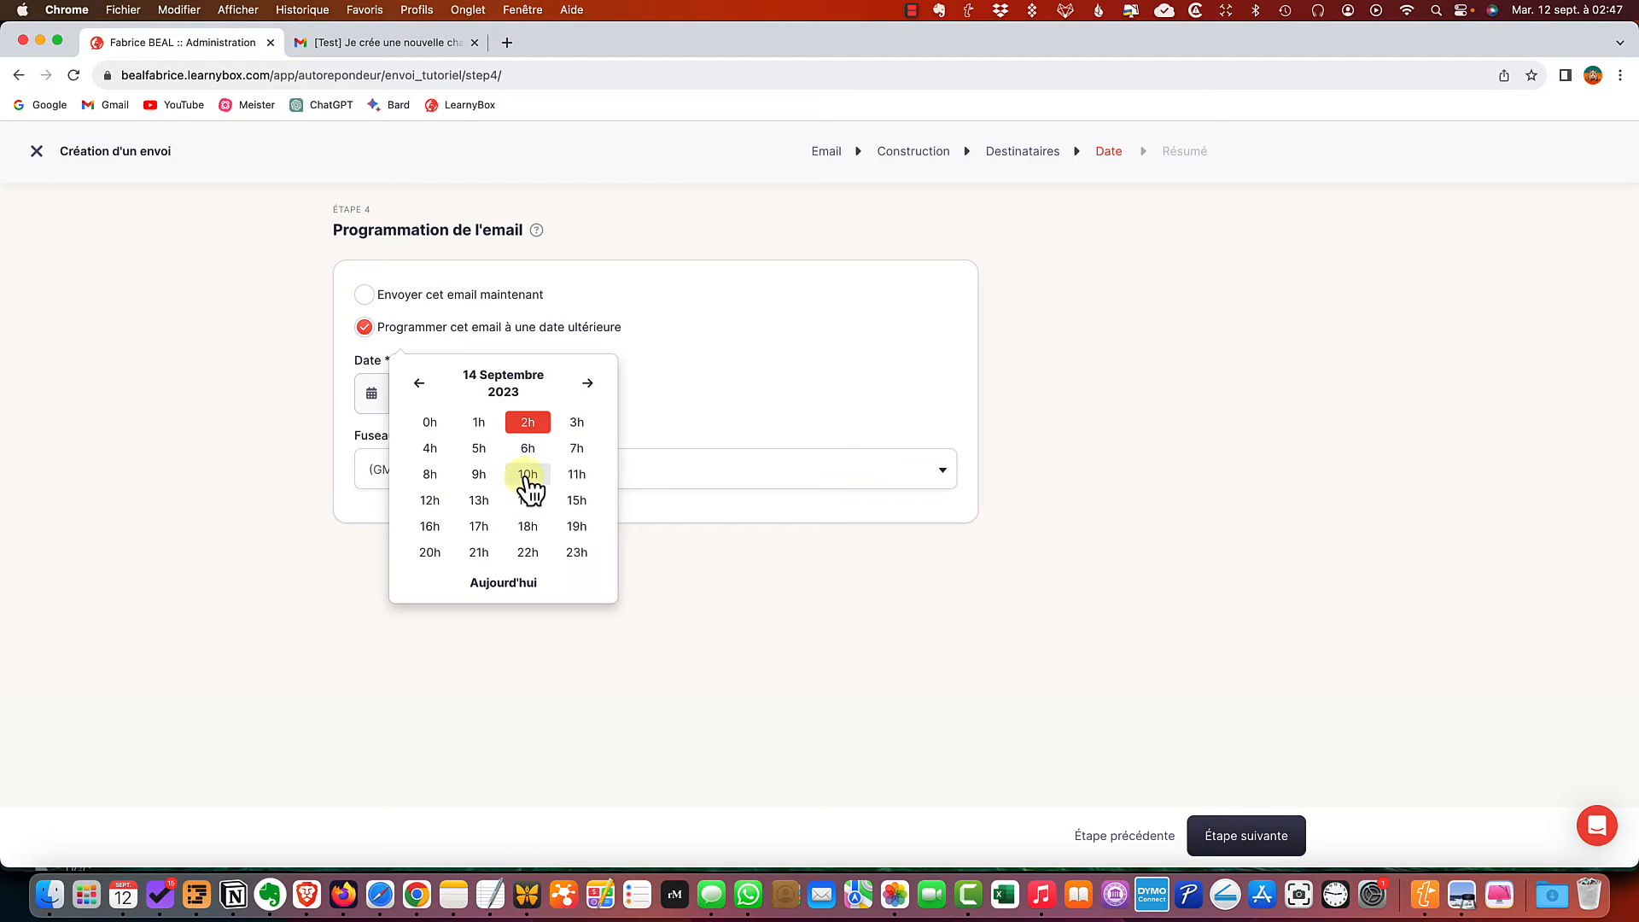
left_click(527, 478)
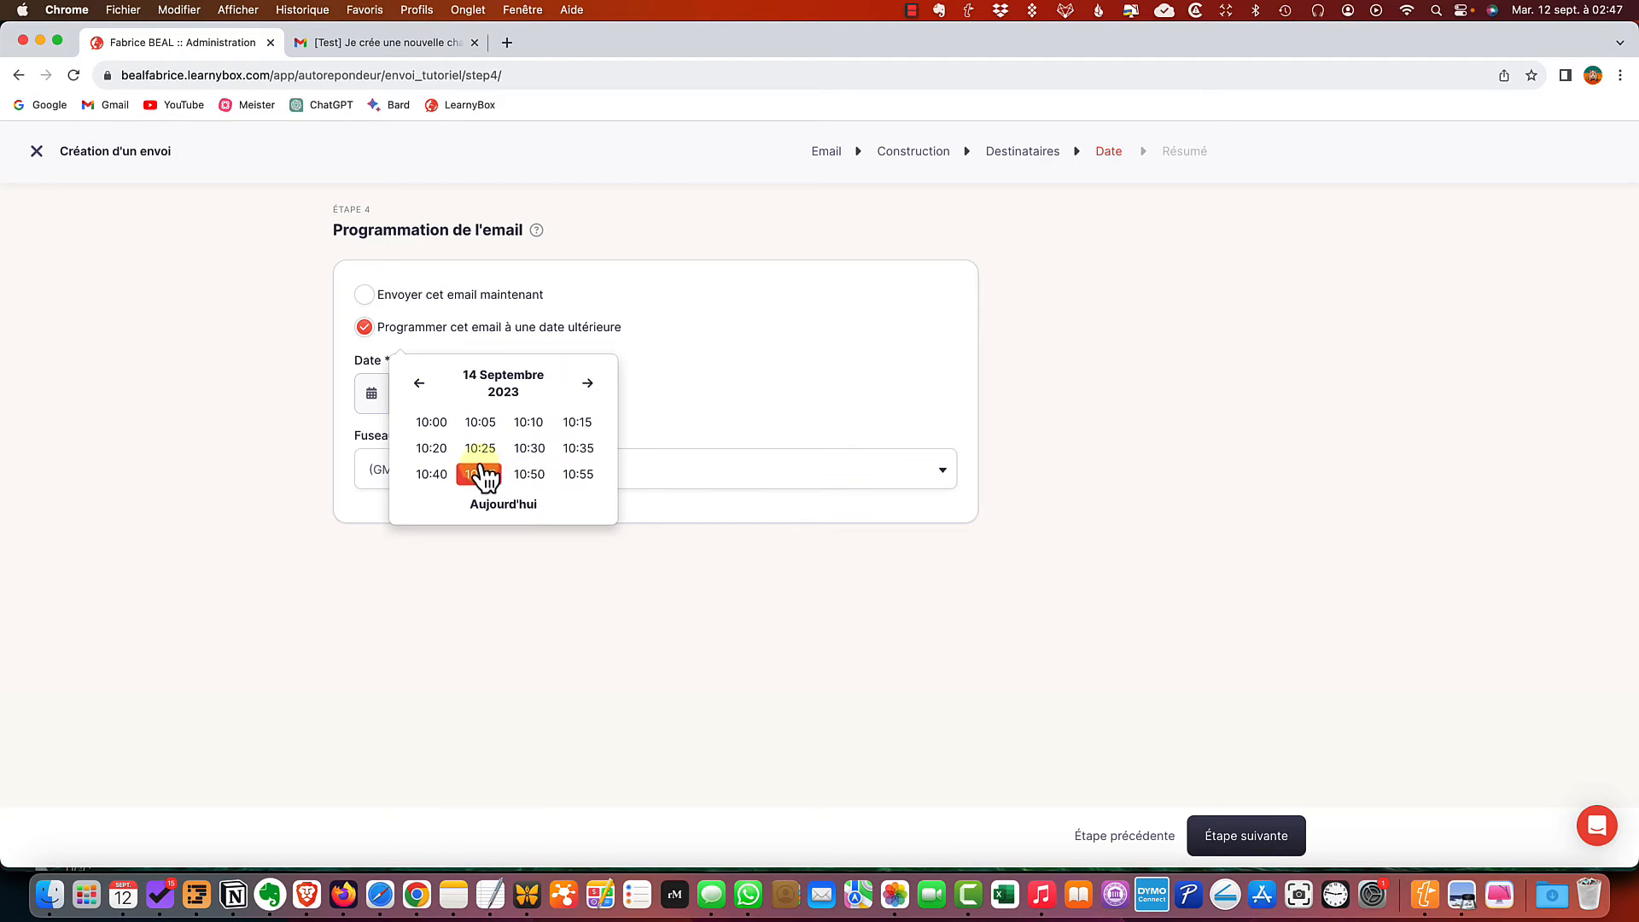
left_click(529, 448)
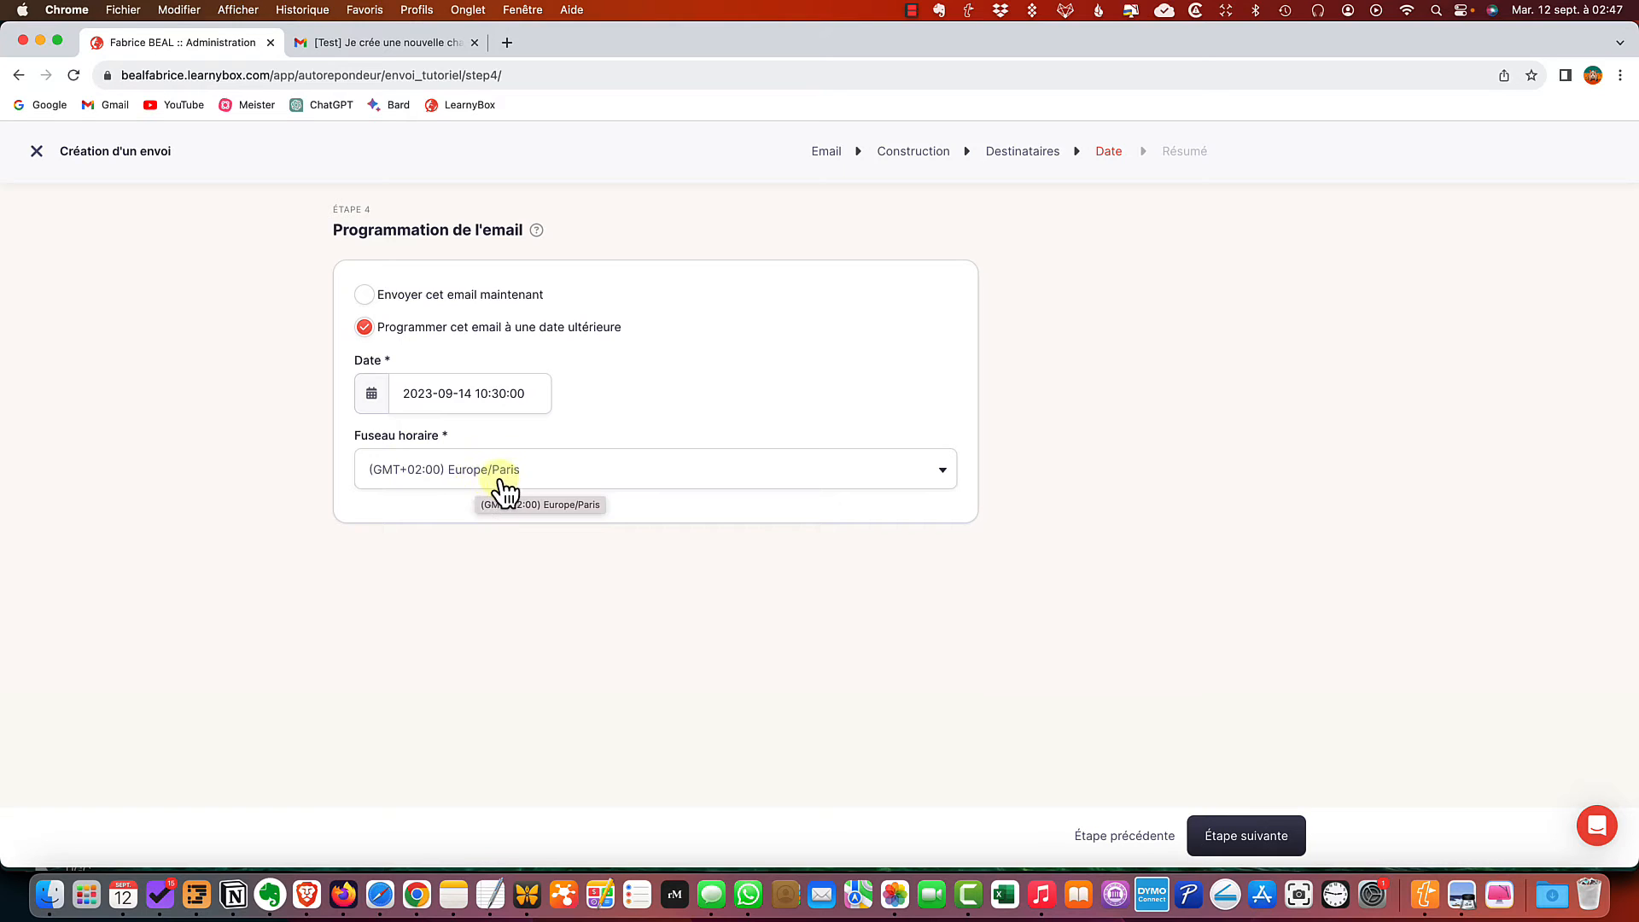
left_click(1258, 838)
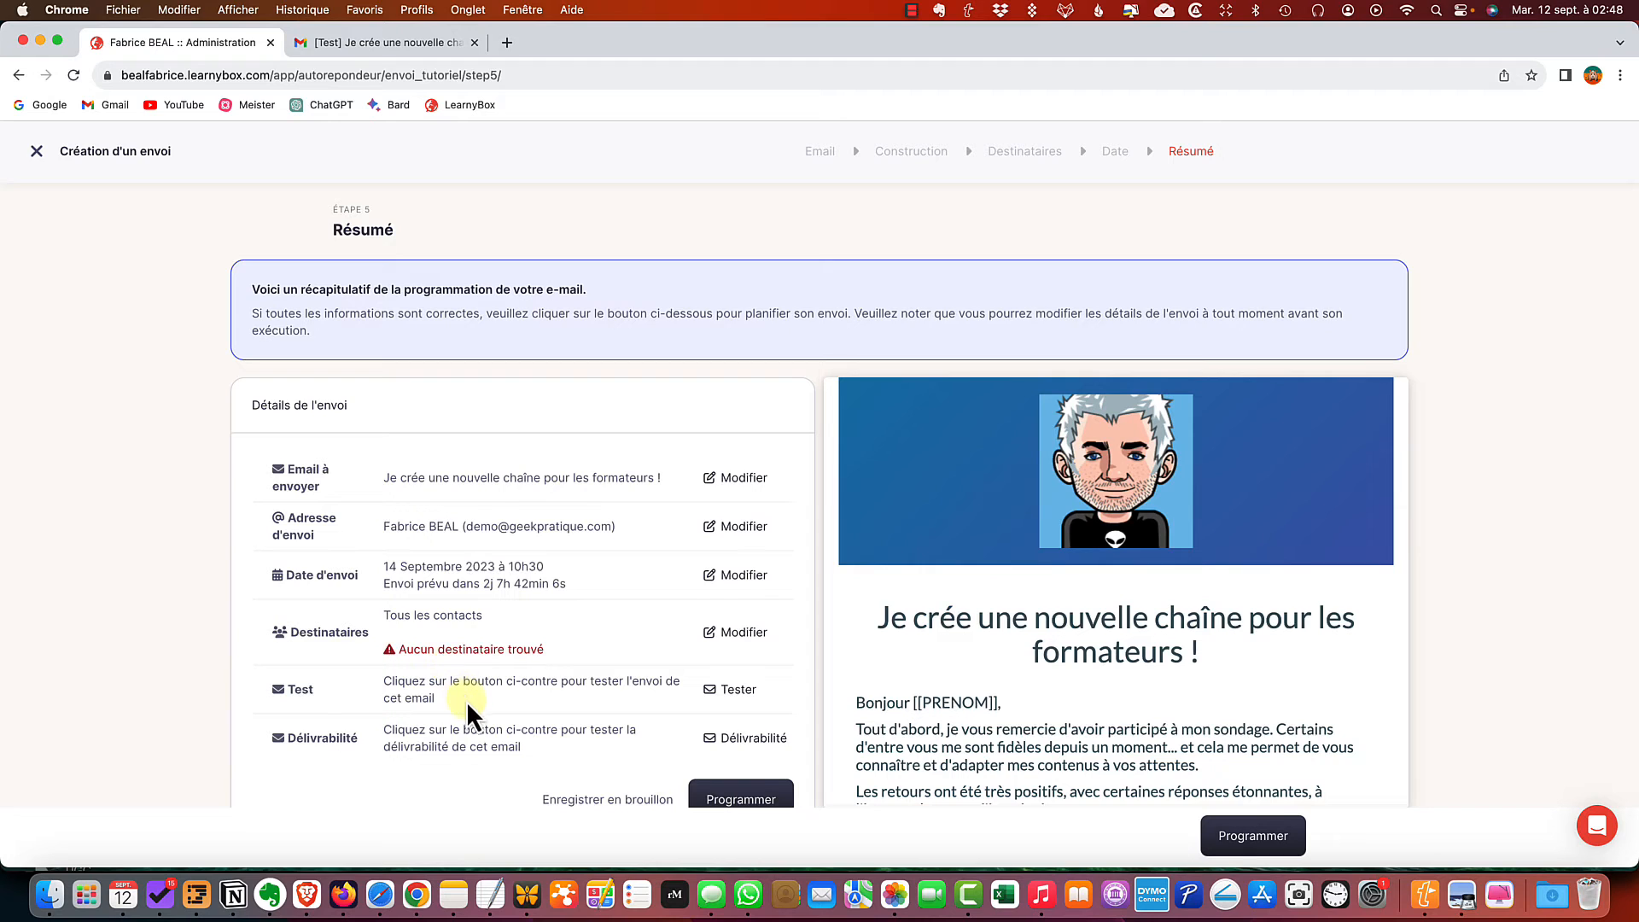
Review the send details and email content in the summary, and confirm the scheduling of the send
scroll(466, 700, "down", 1)
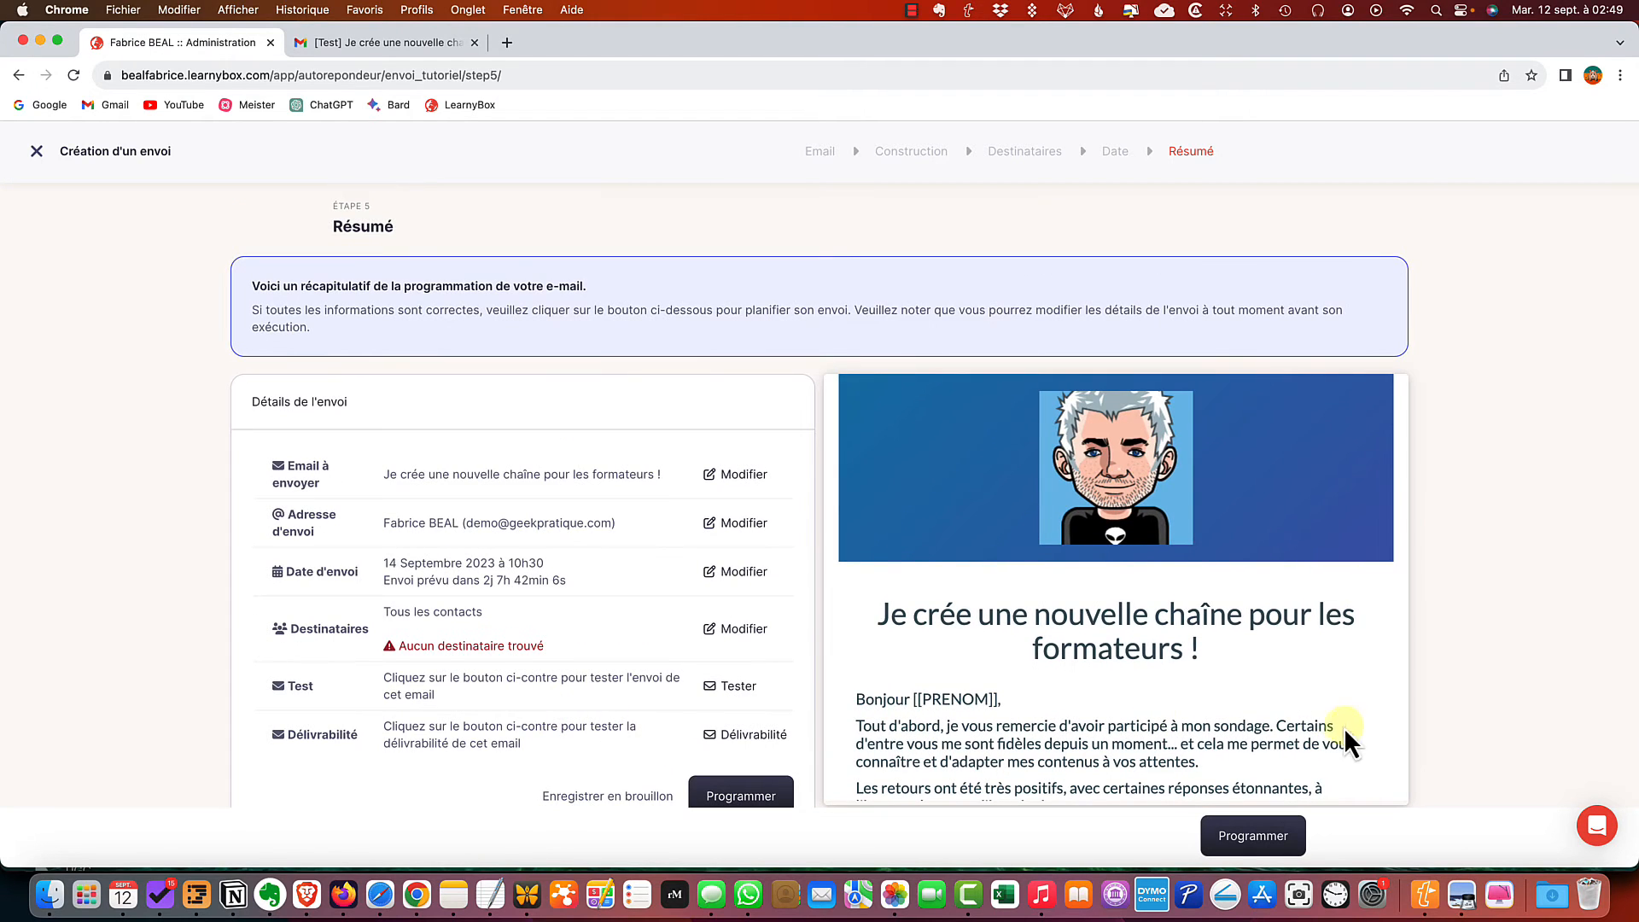
scroll(1262, 673, "down", 5)
scroll(1240, 664, "down", 10)
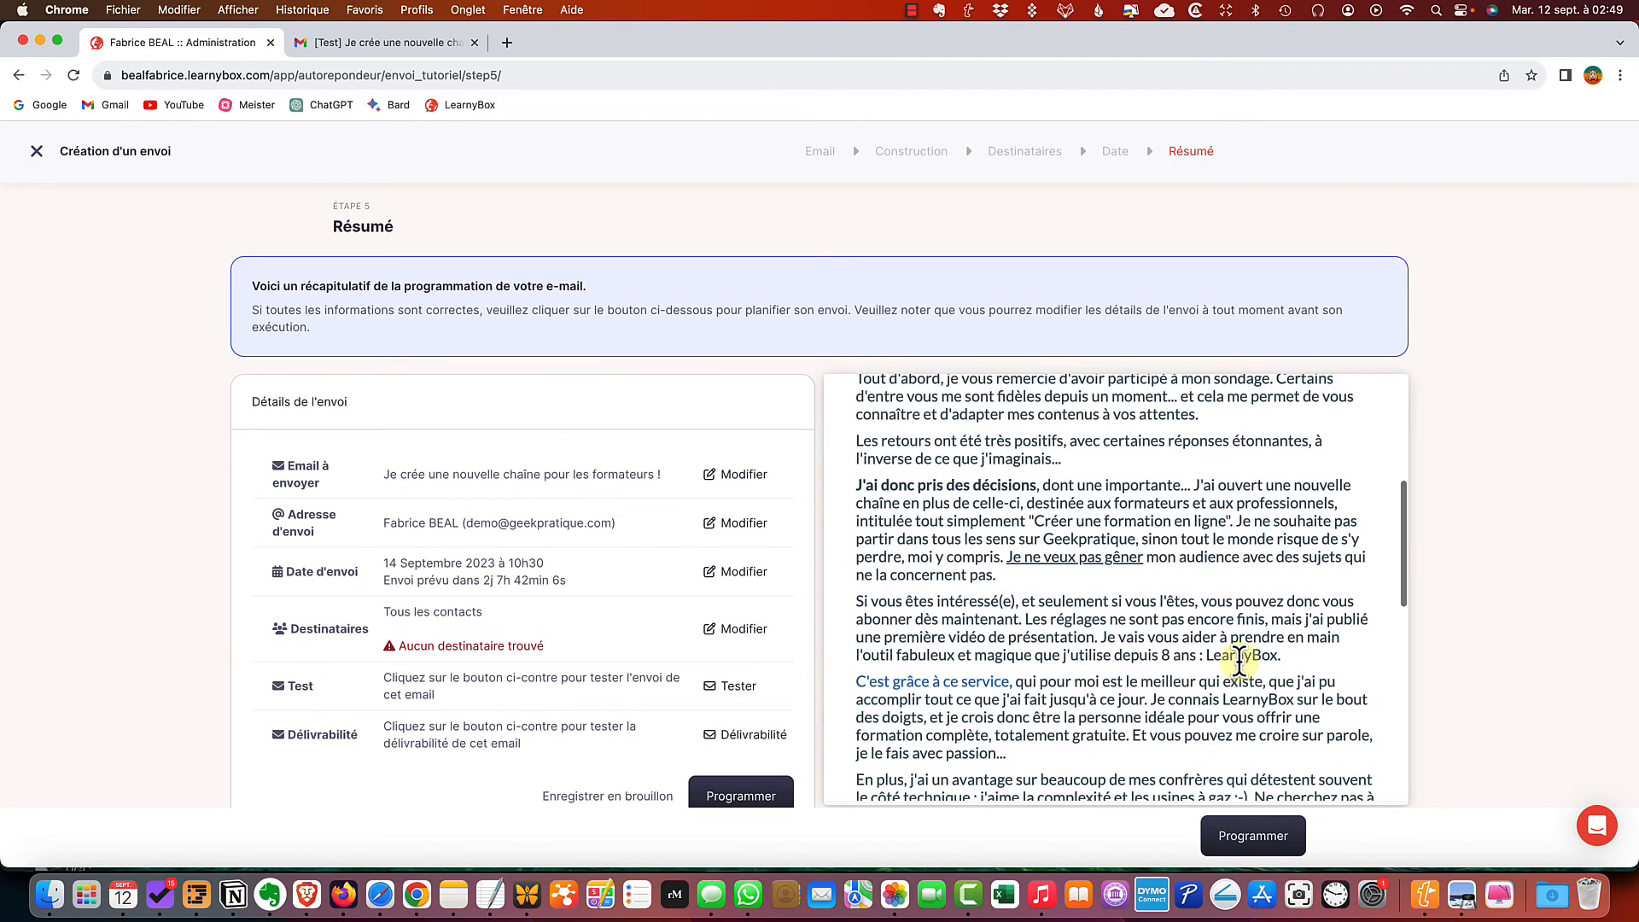
scroll(1238, 664, "down", 2)
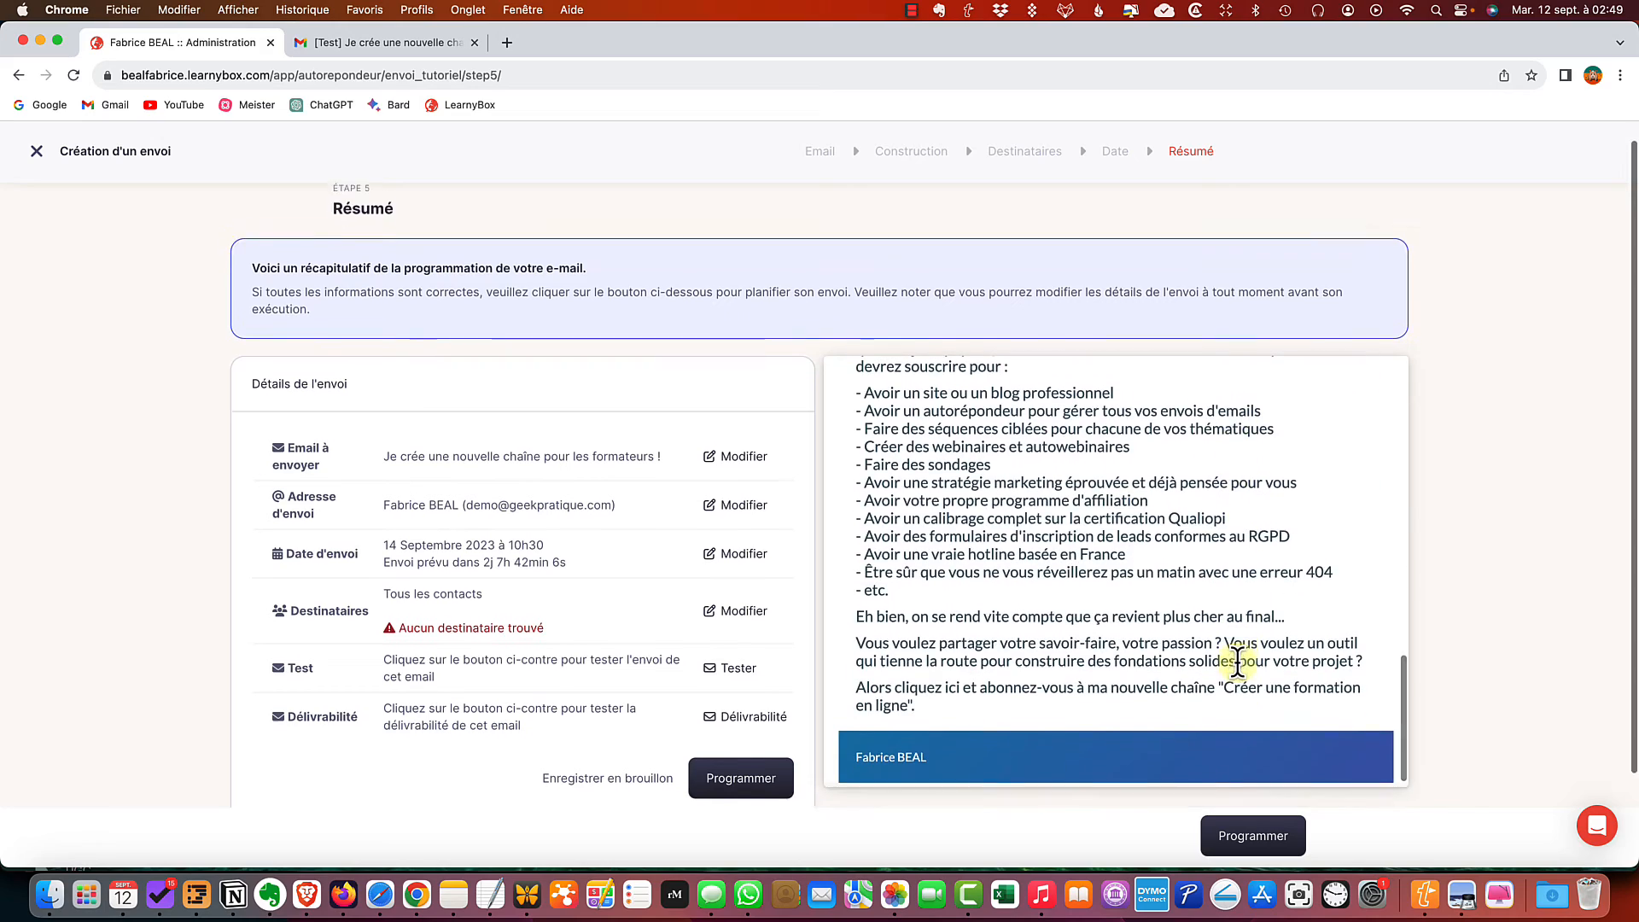
scroll(1238, 664, "up", 8)
scroll(1238, 664, "up", 5)
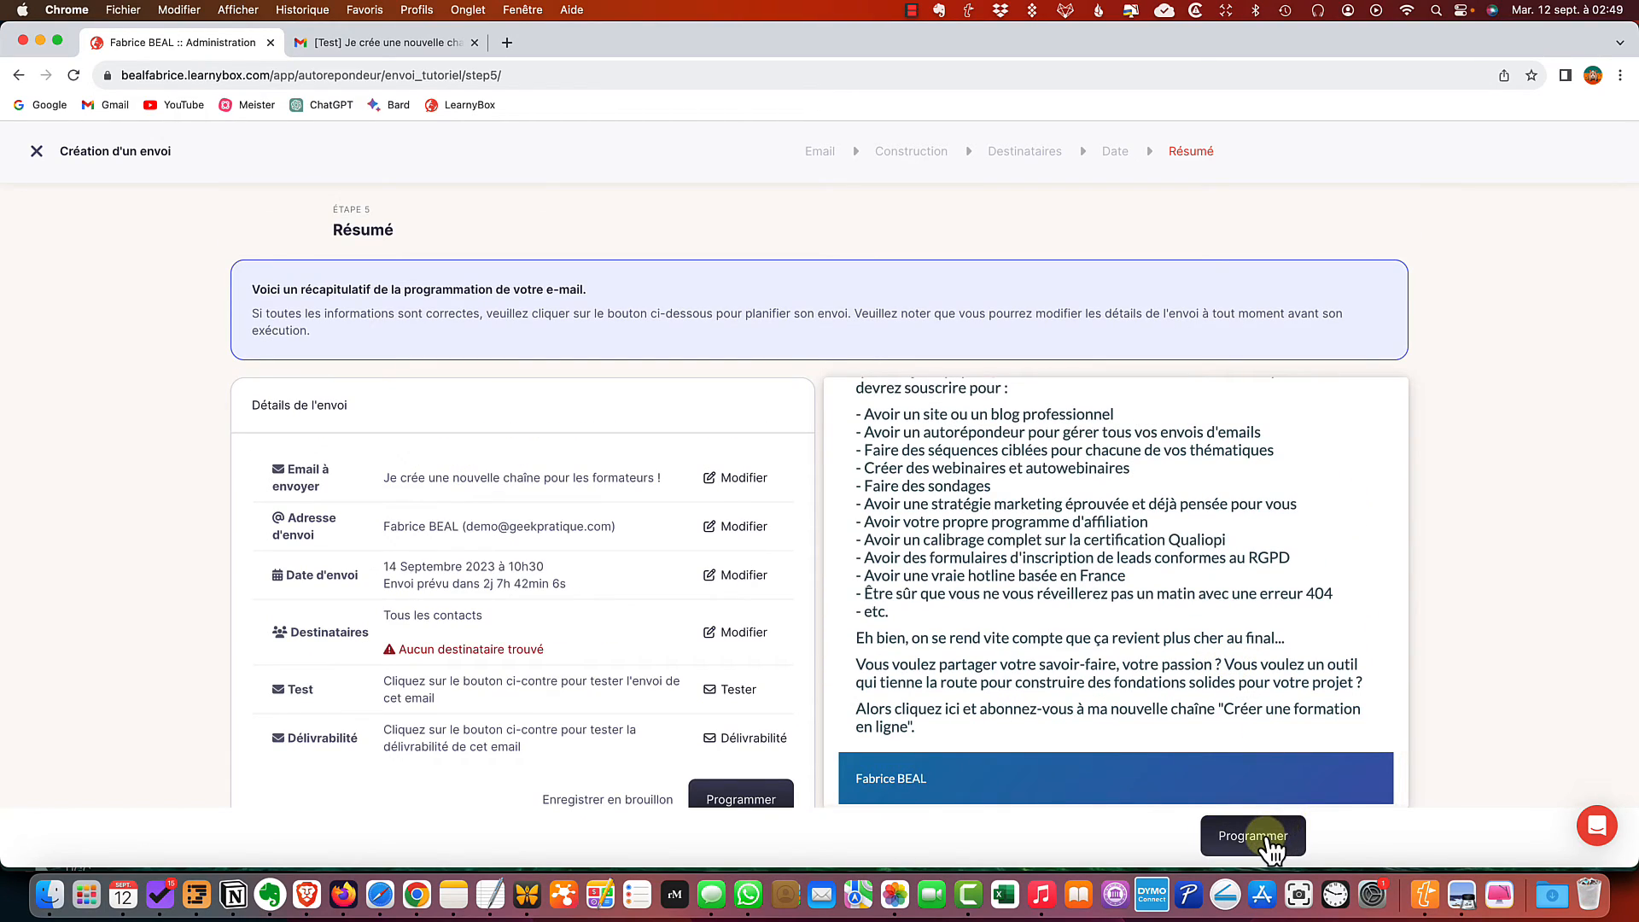
left_click(1269, 836)
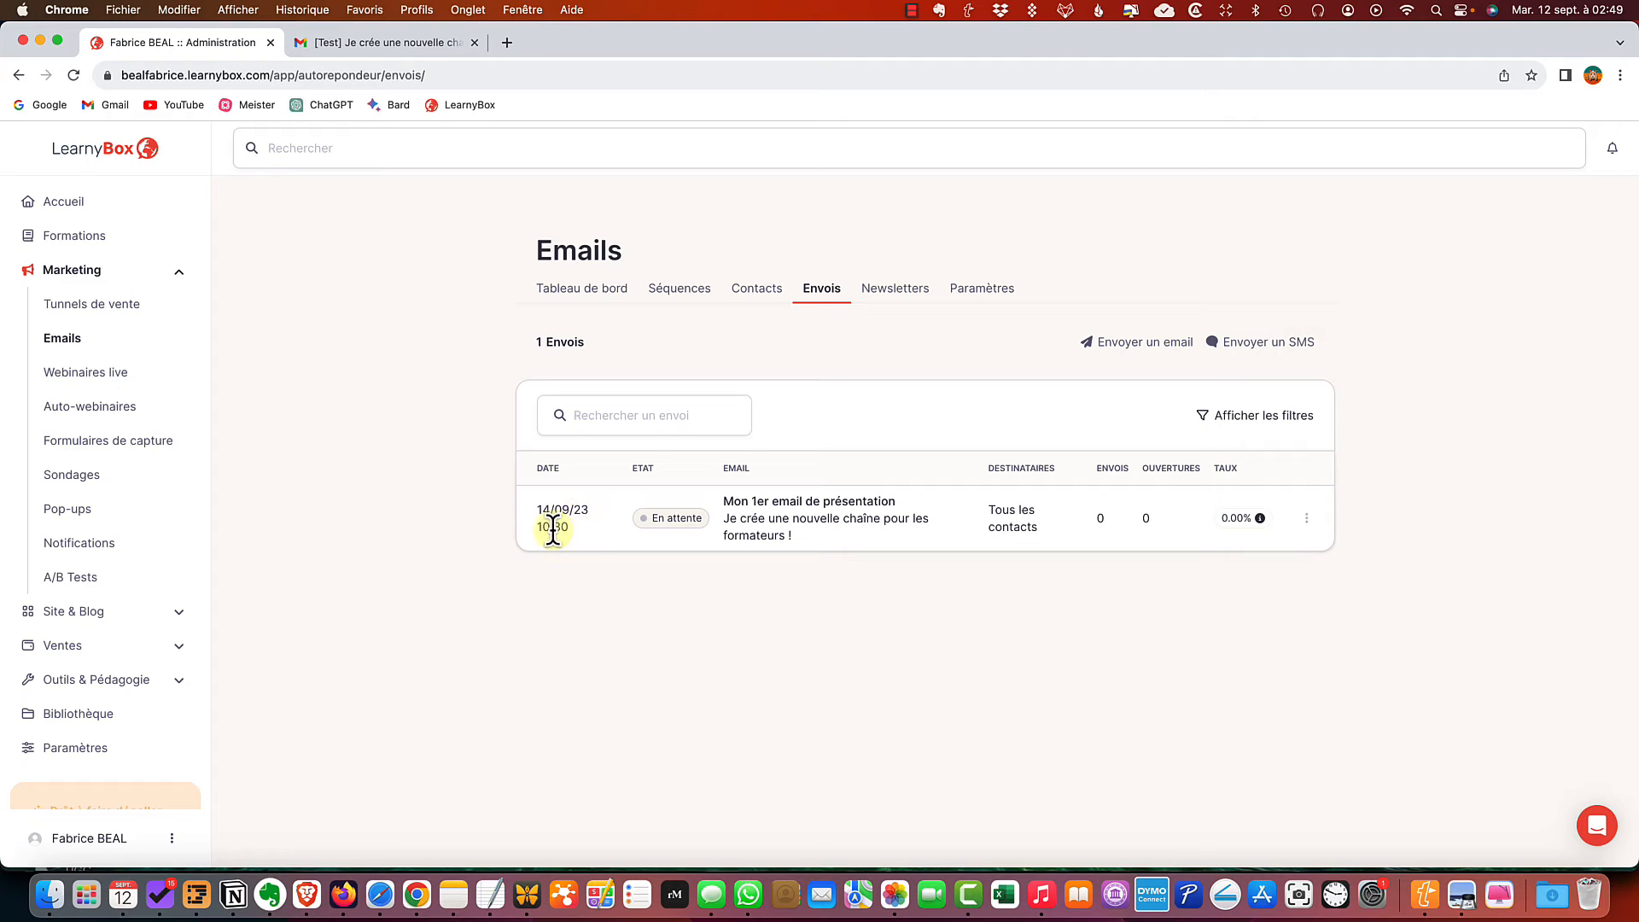
Open the scheduled send "Mon 1er email de présentation" in the builder and examine its body text element and editing options
left_click(806, 511)
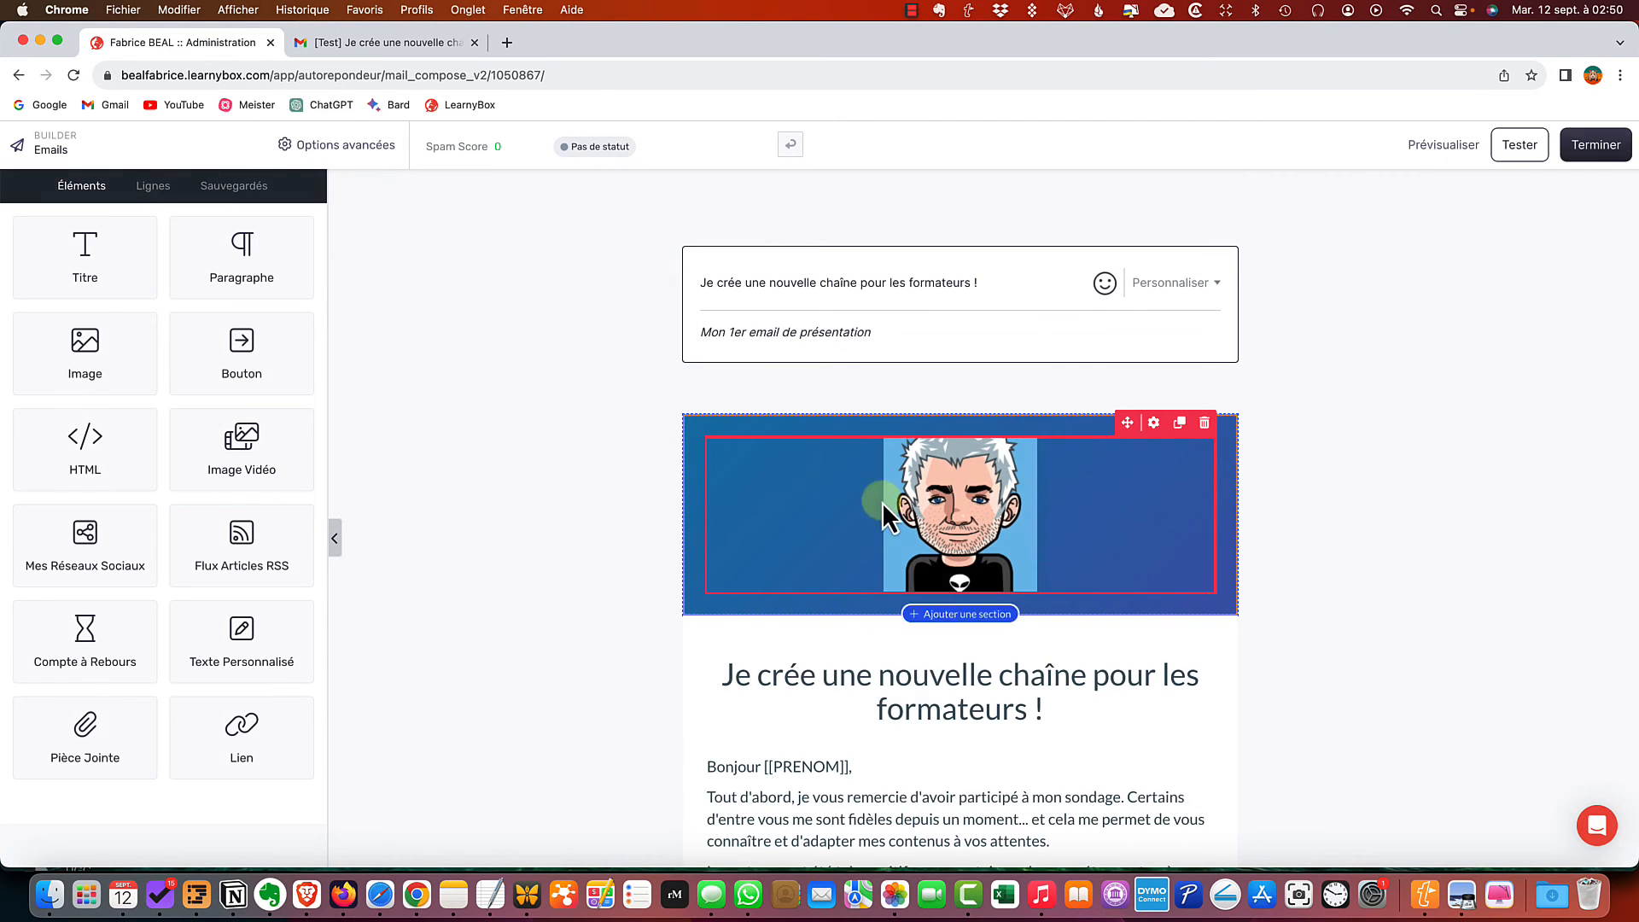
scroll(1212, 502, "down", 4)
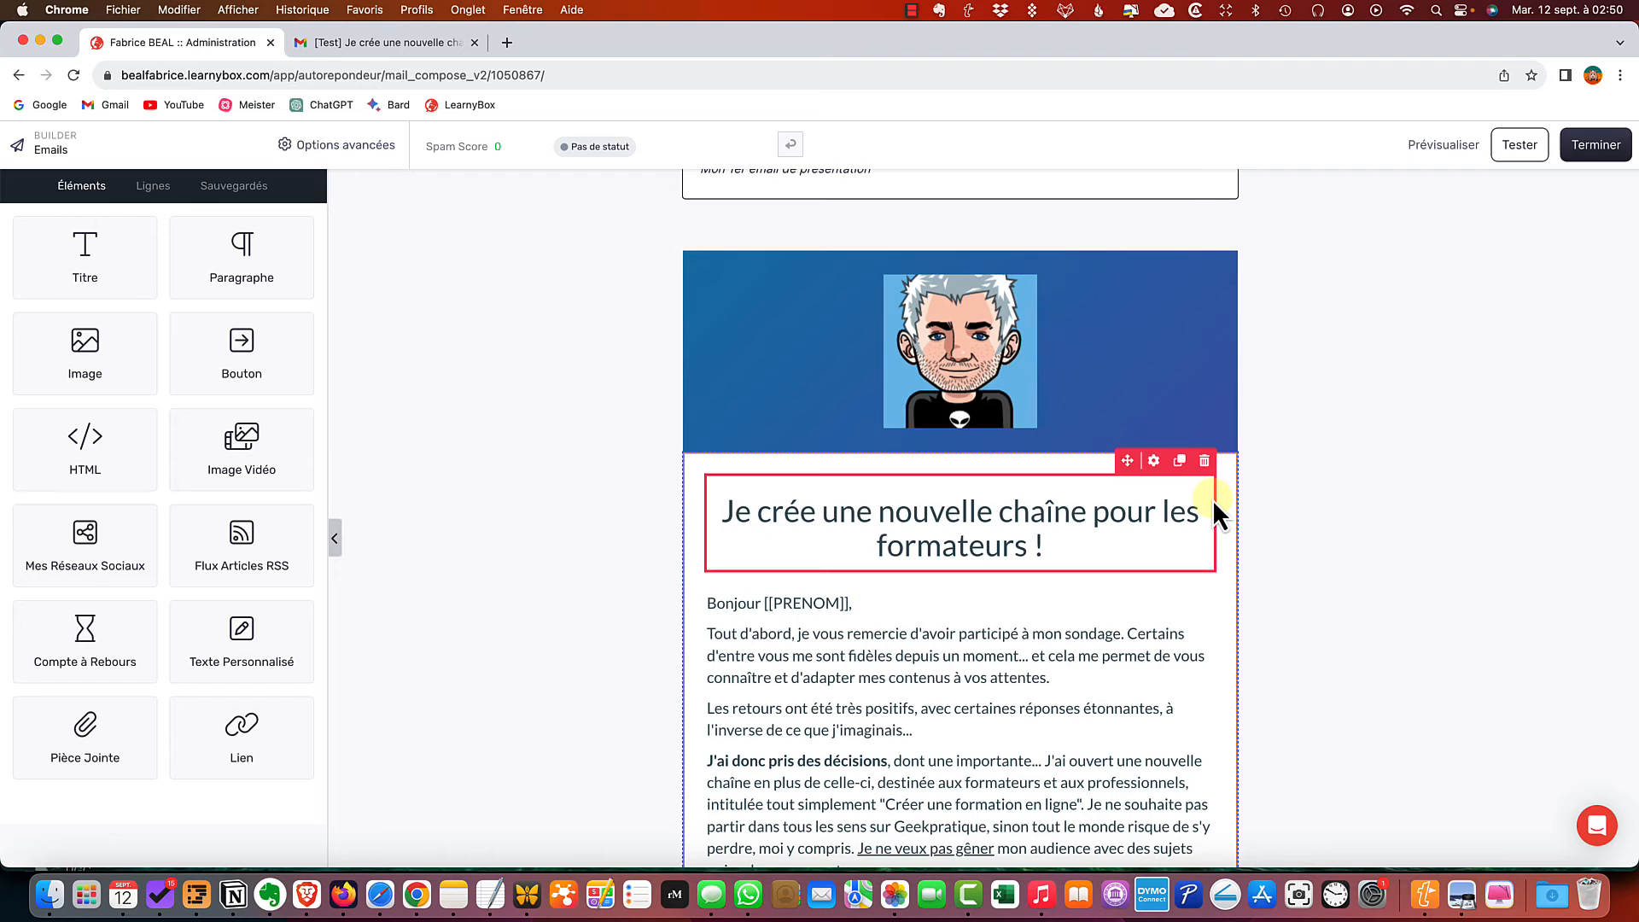
left_click(1115, 651)
scroll(1084, 636, "down", 5)
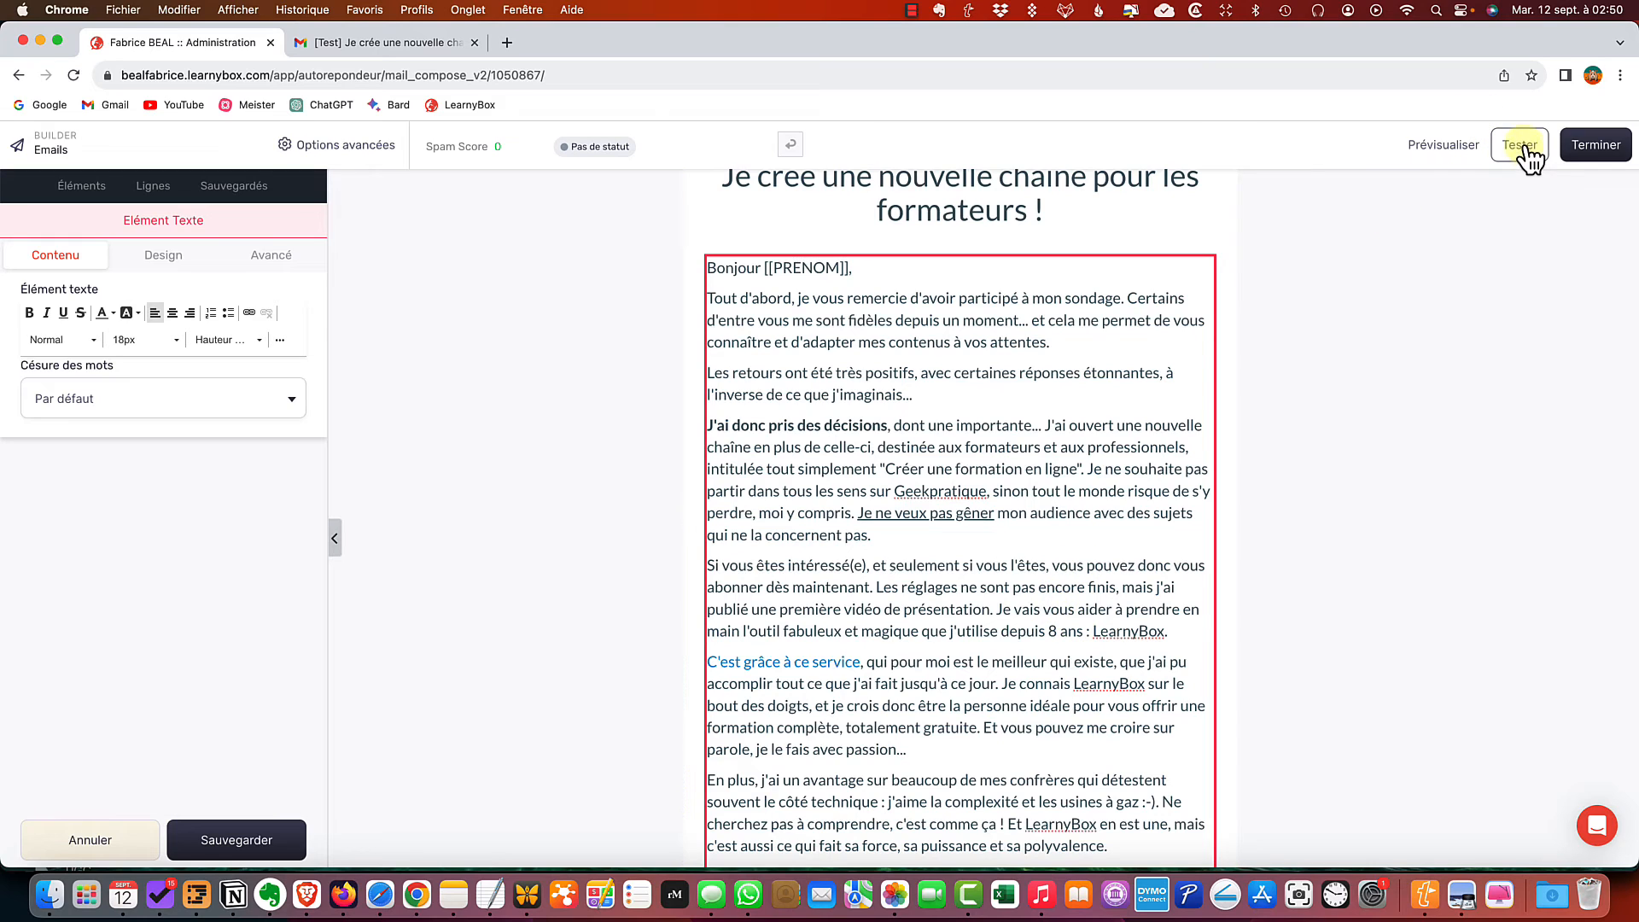
scroll(1156, 350, "up", 6)
left_click(97, 201)
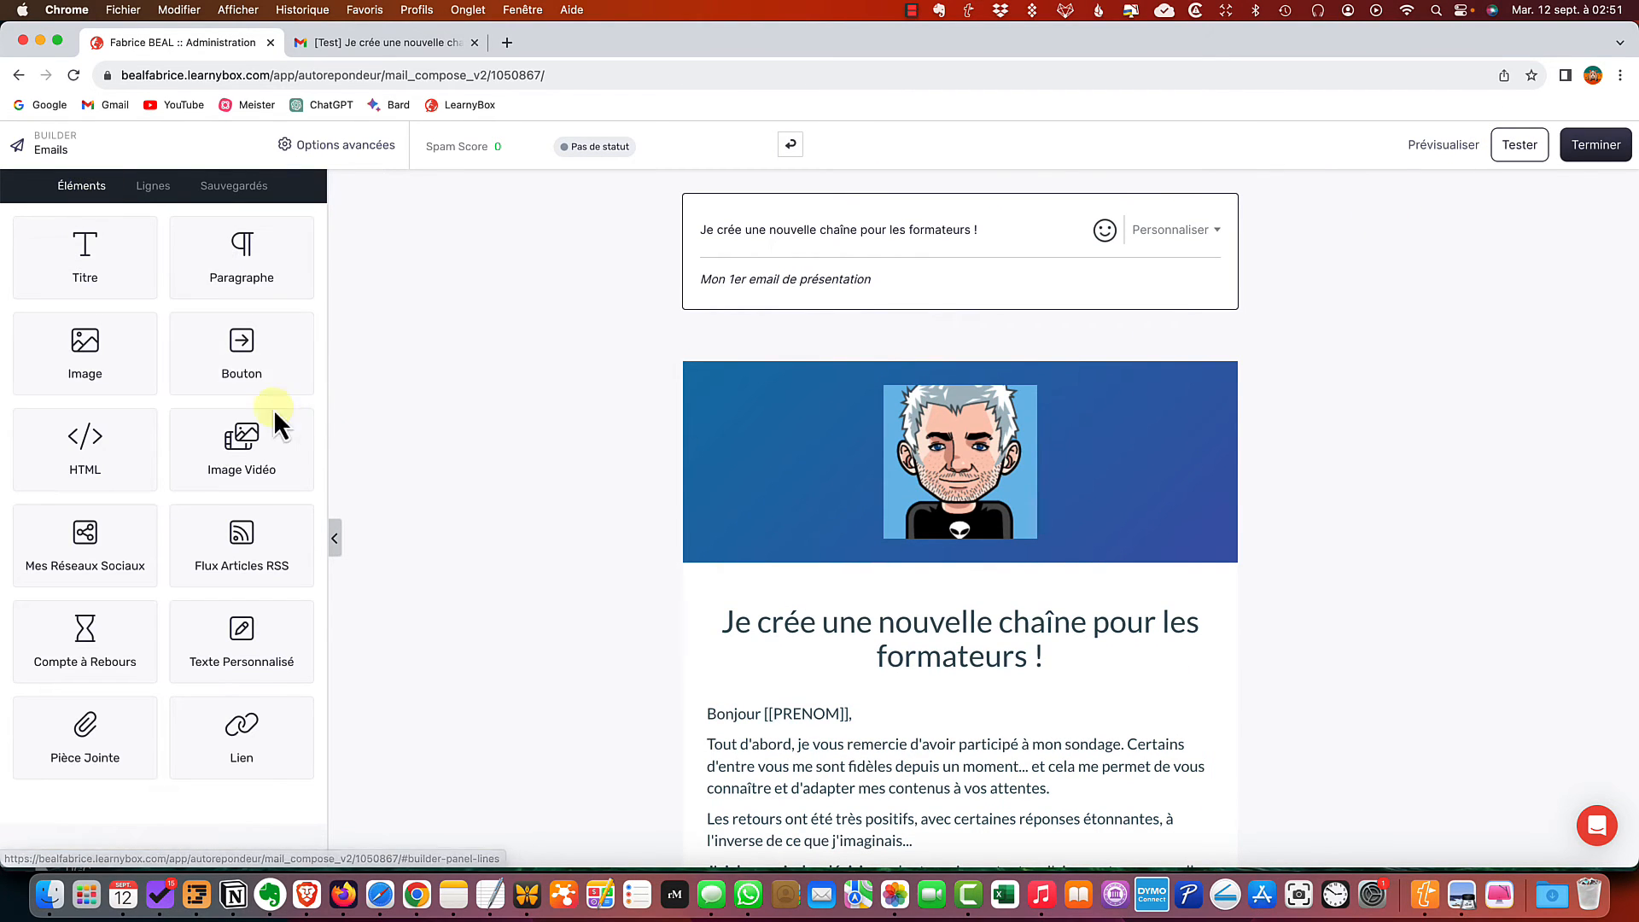
Insert an image element above the email's main heading, use the fruit-face picture for it, save, and finish editing the email
left_click_drag(95, 370, 925, 606)
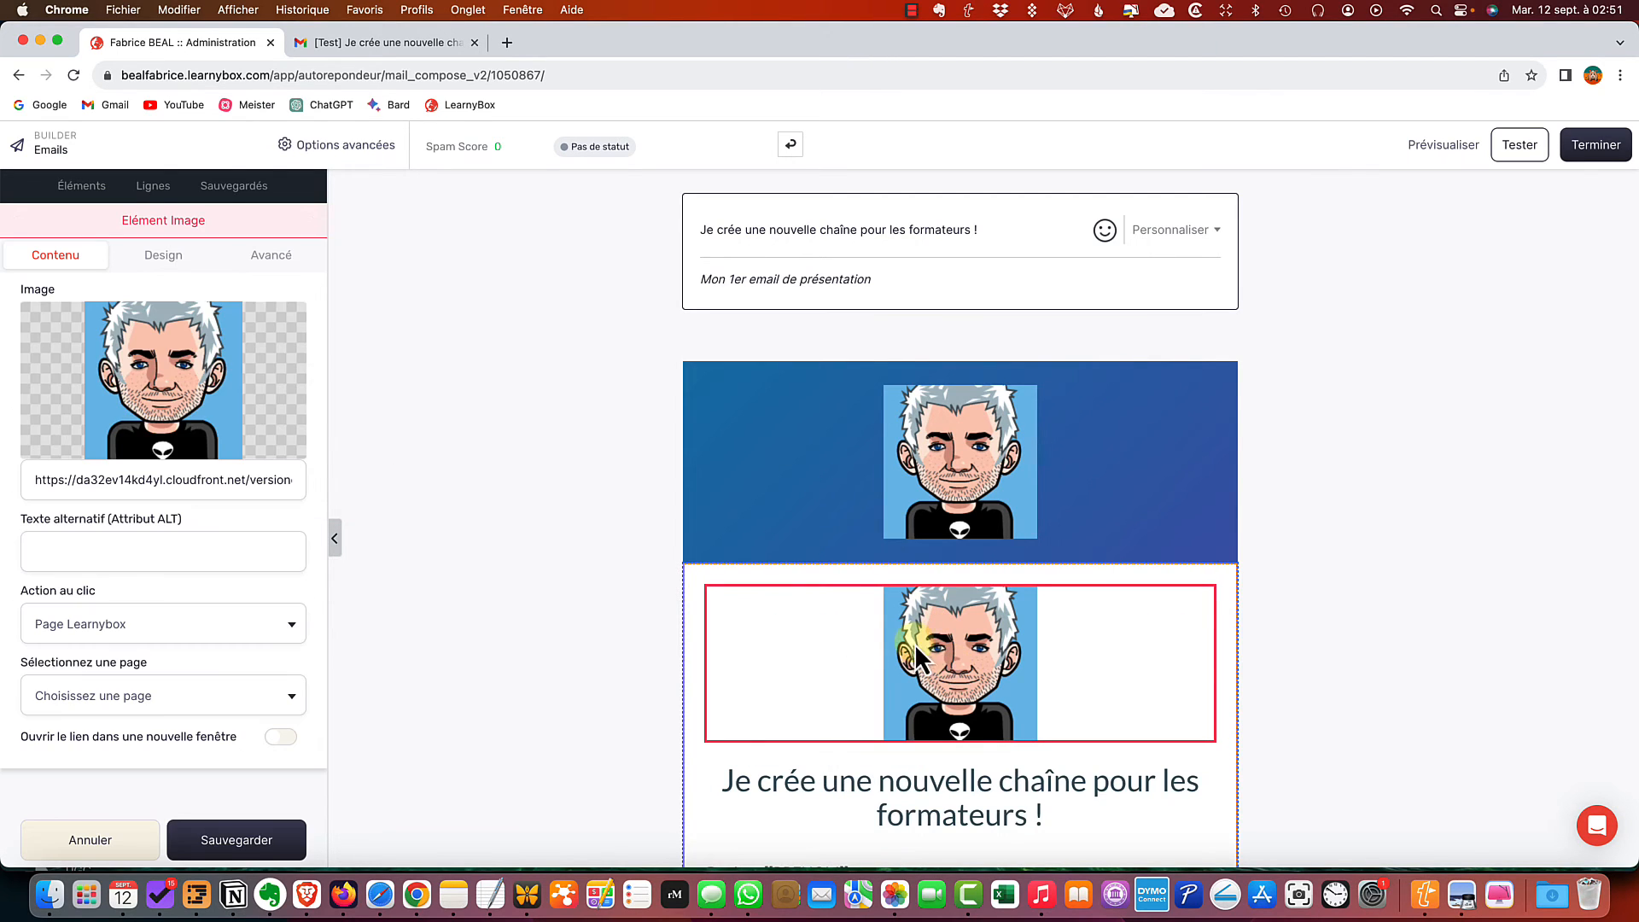
mouse_move(210, 438)
left_click(101, 380)
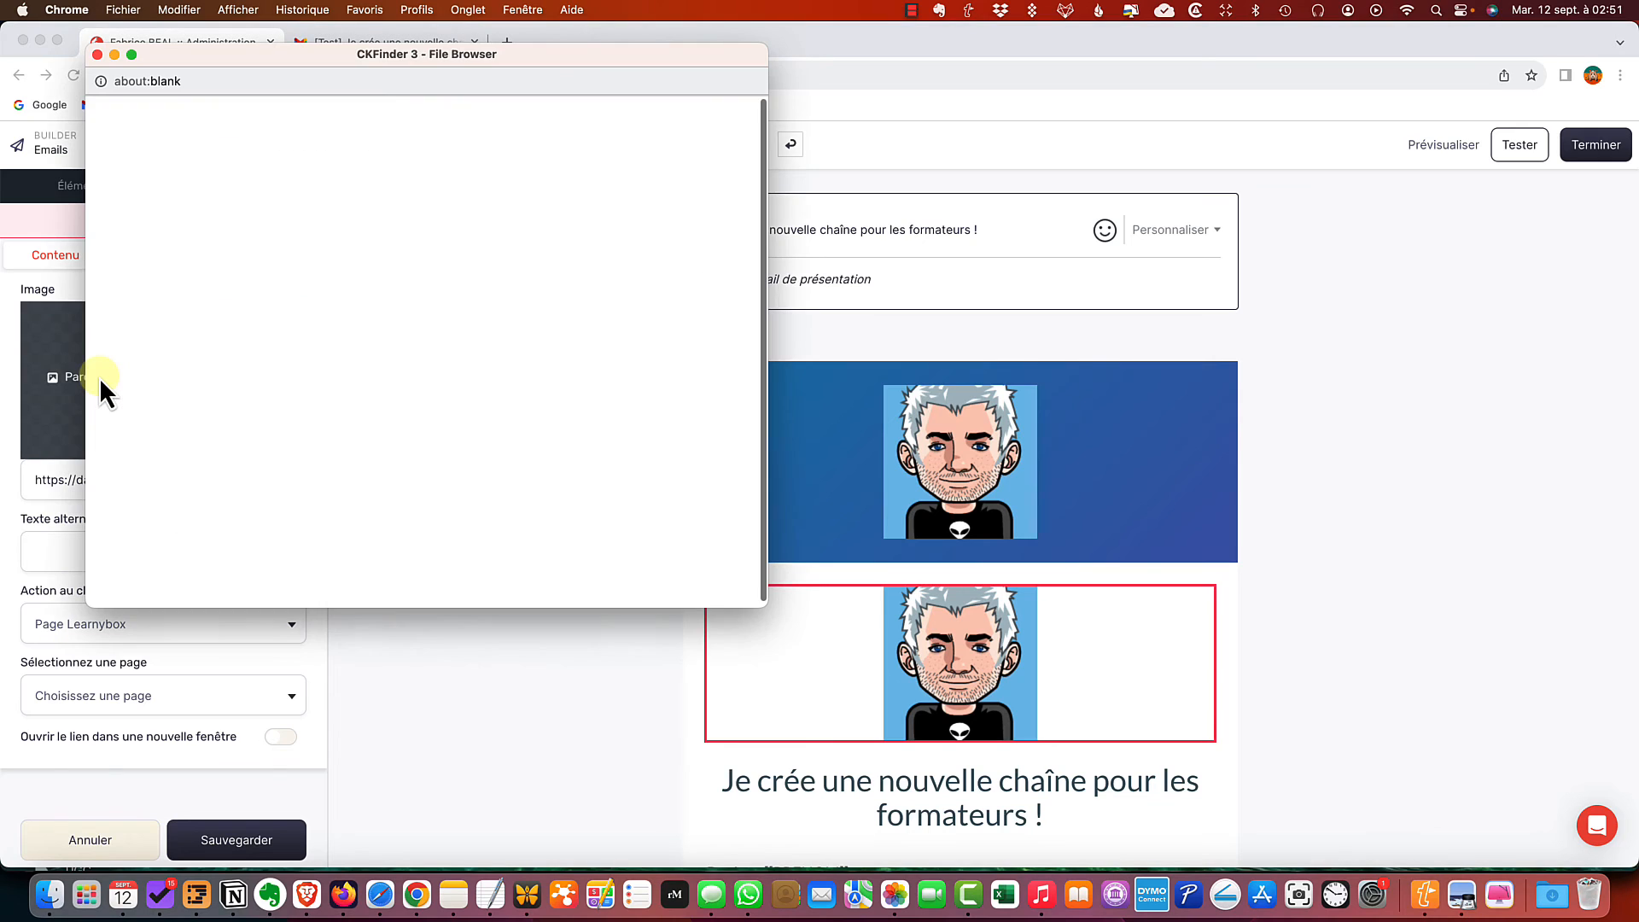
double_click(529, 229)
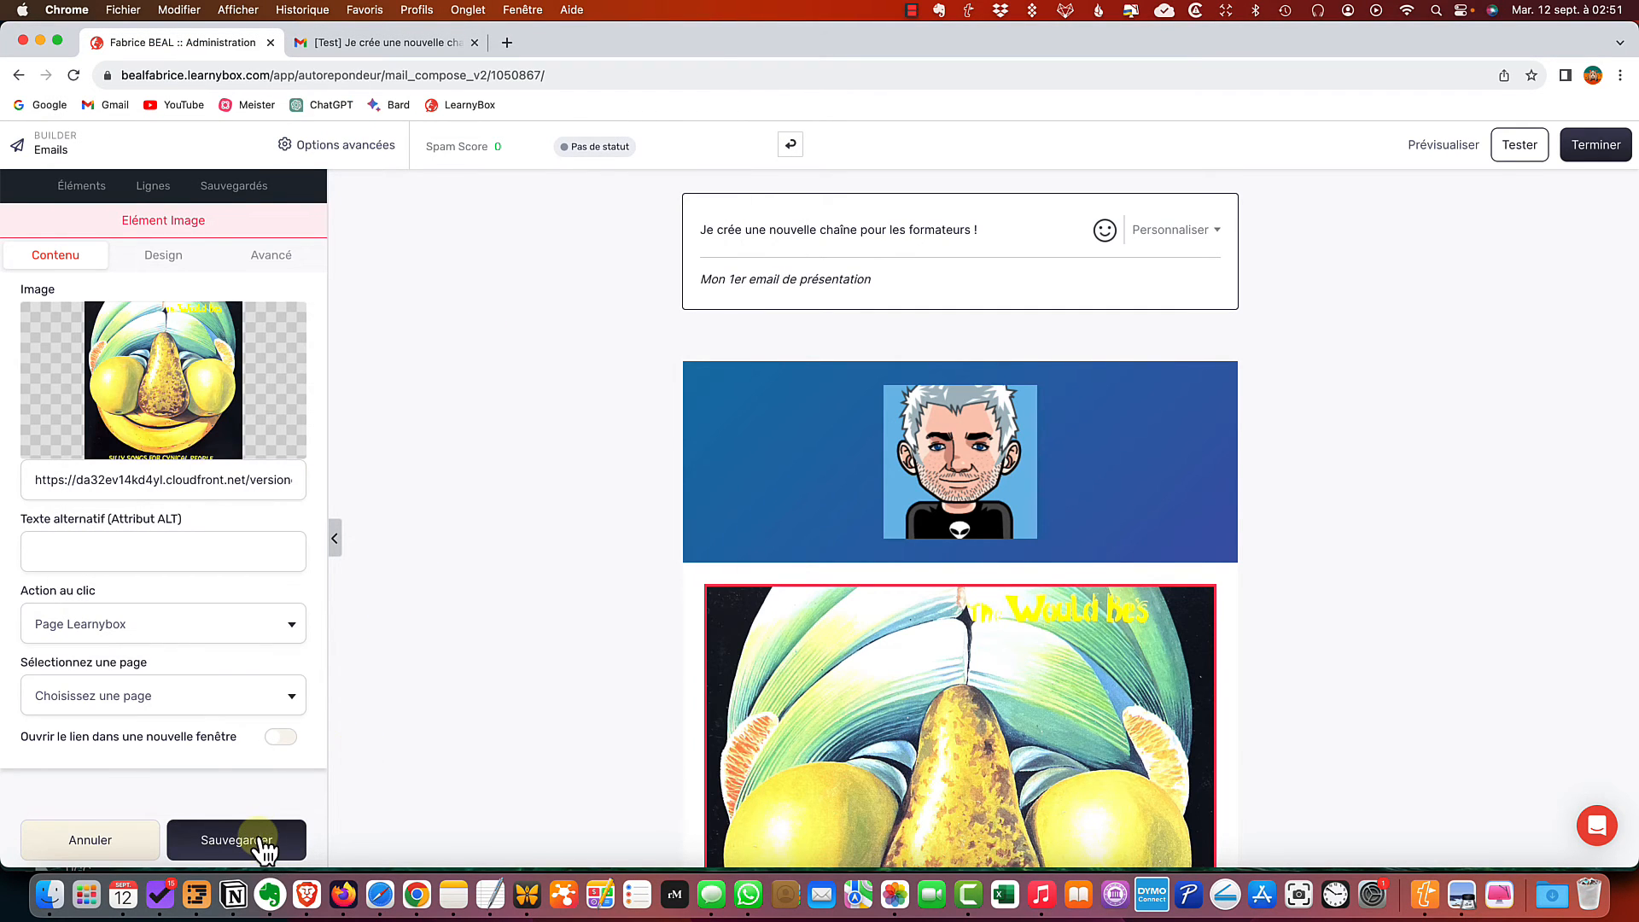
left_click(260, 844)
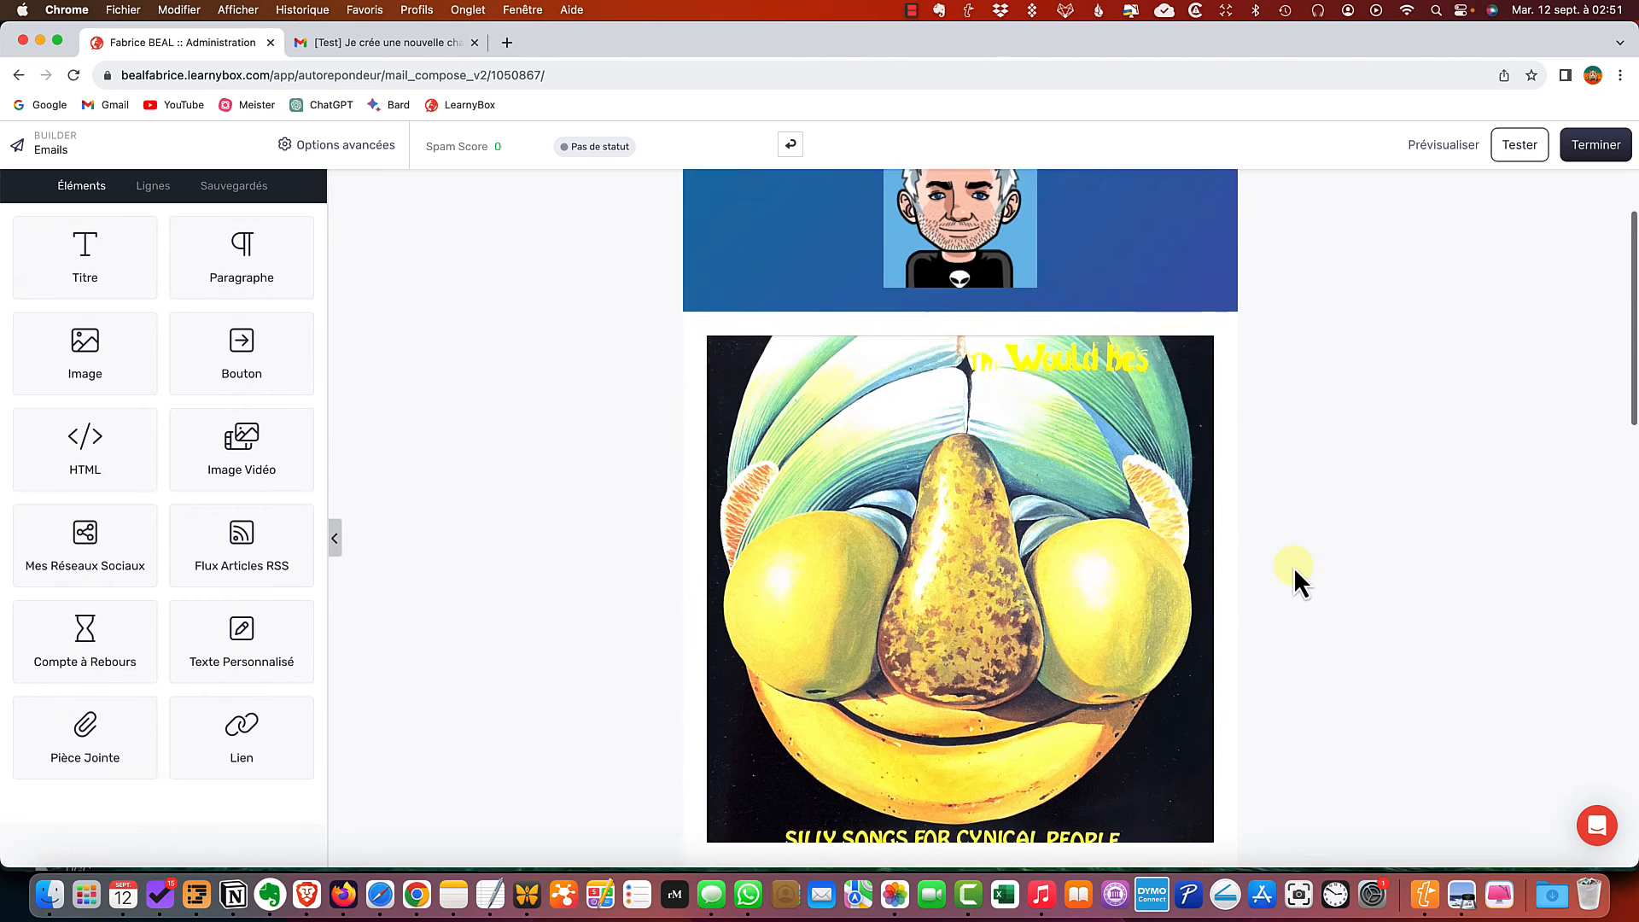
scroll(1292, 567, "down", 5)
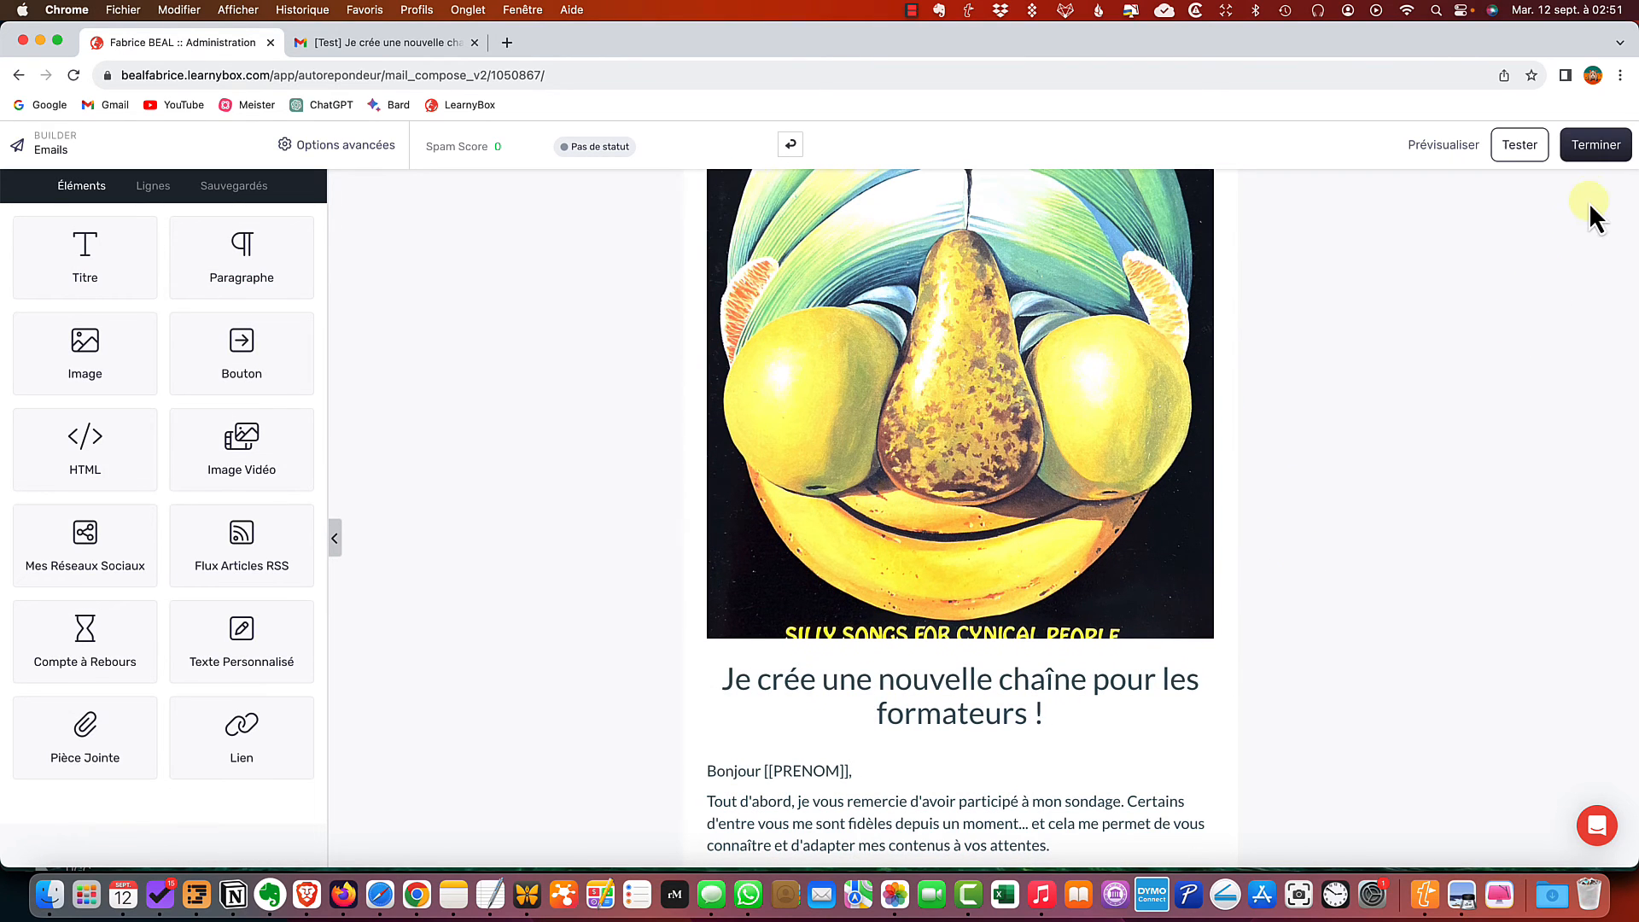
left_click(1607, 150)
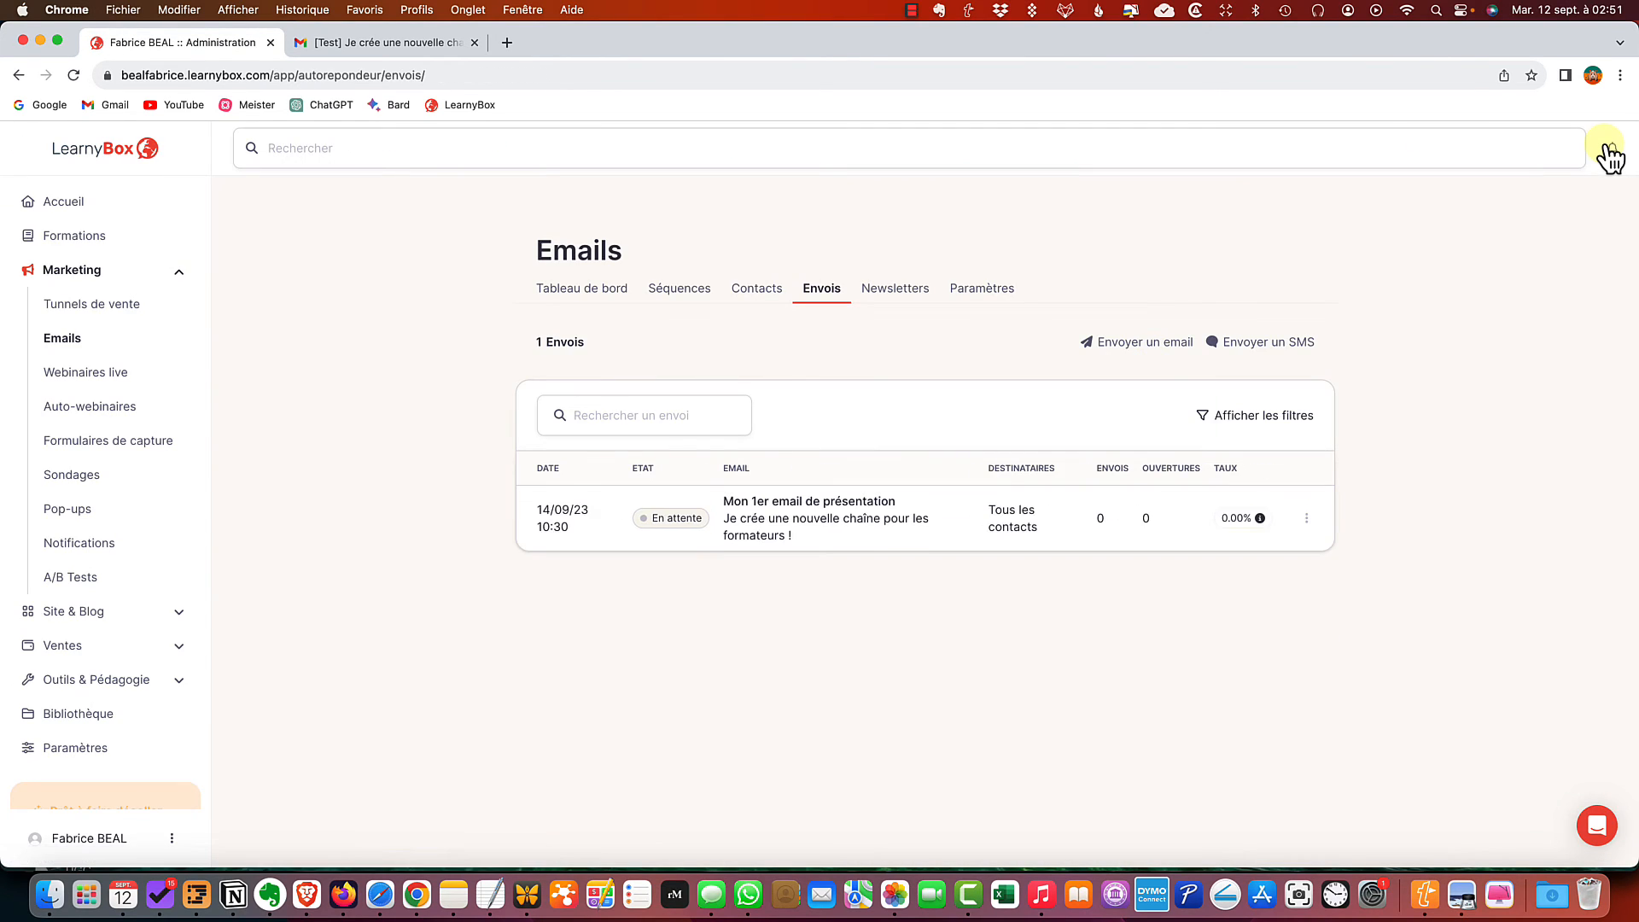
Reopen the email "Mon 1er email de présentation", delete the fruit-face image above the heading, save, and finish editing
left_click(832, 504)
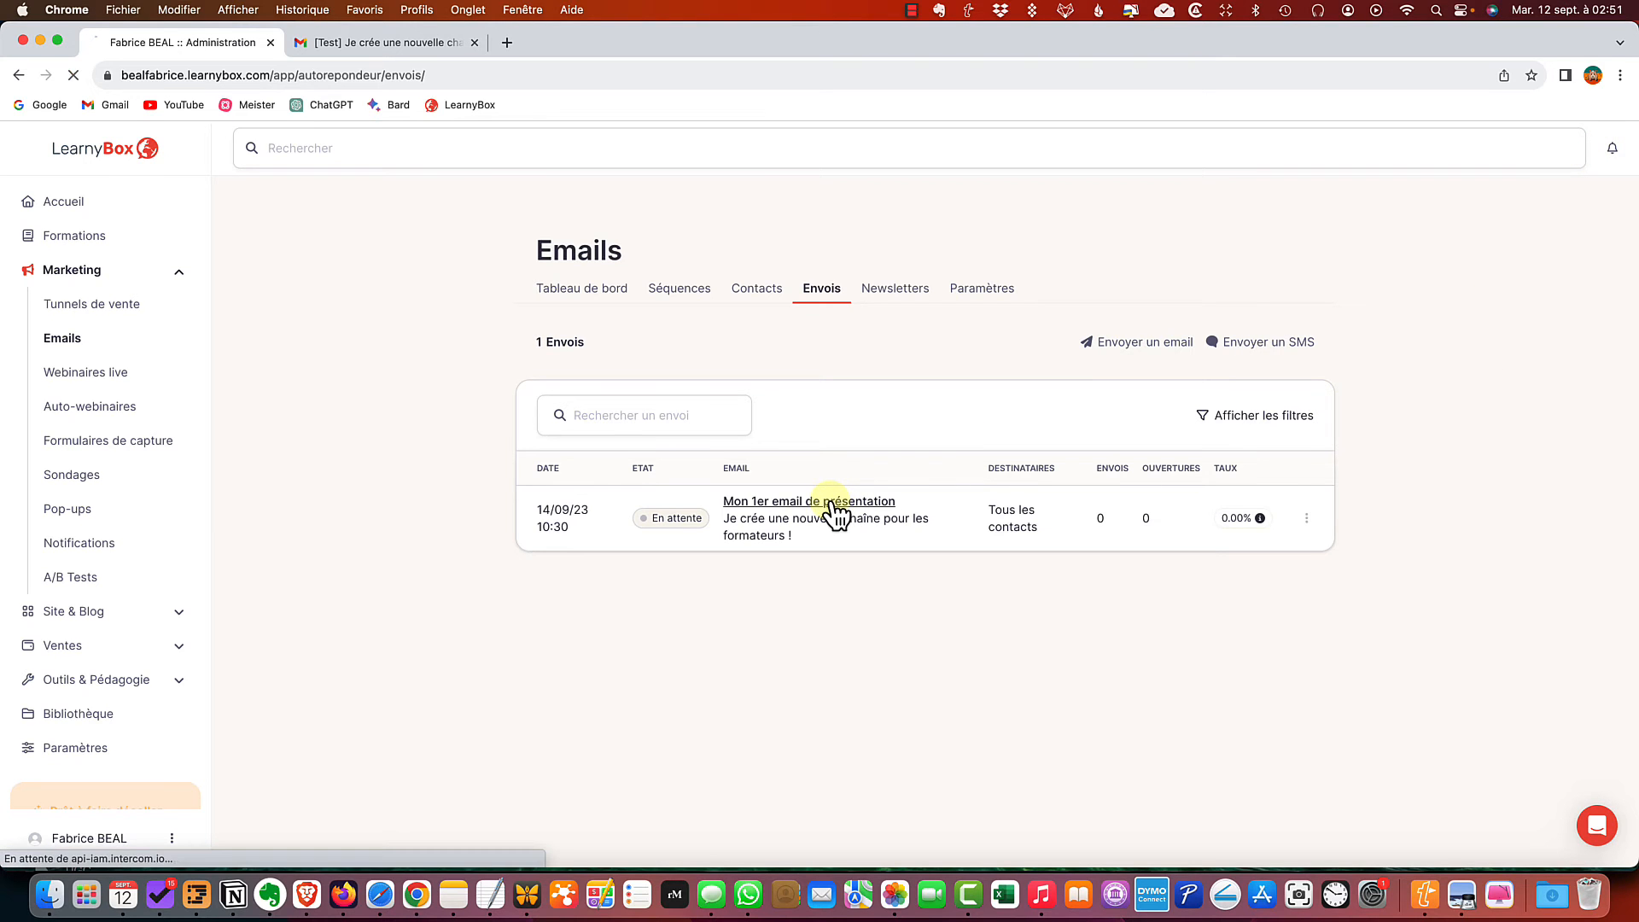
scroll(1142, 491, "down", 5)
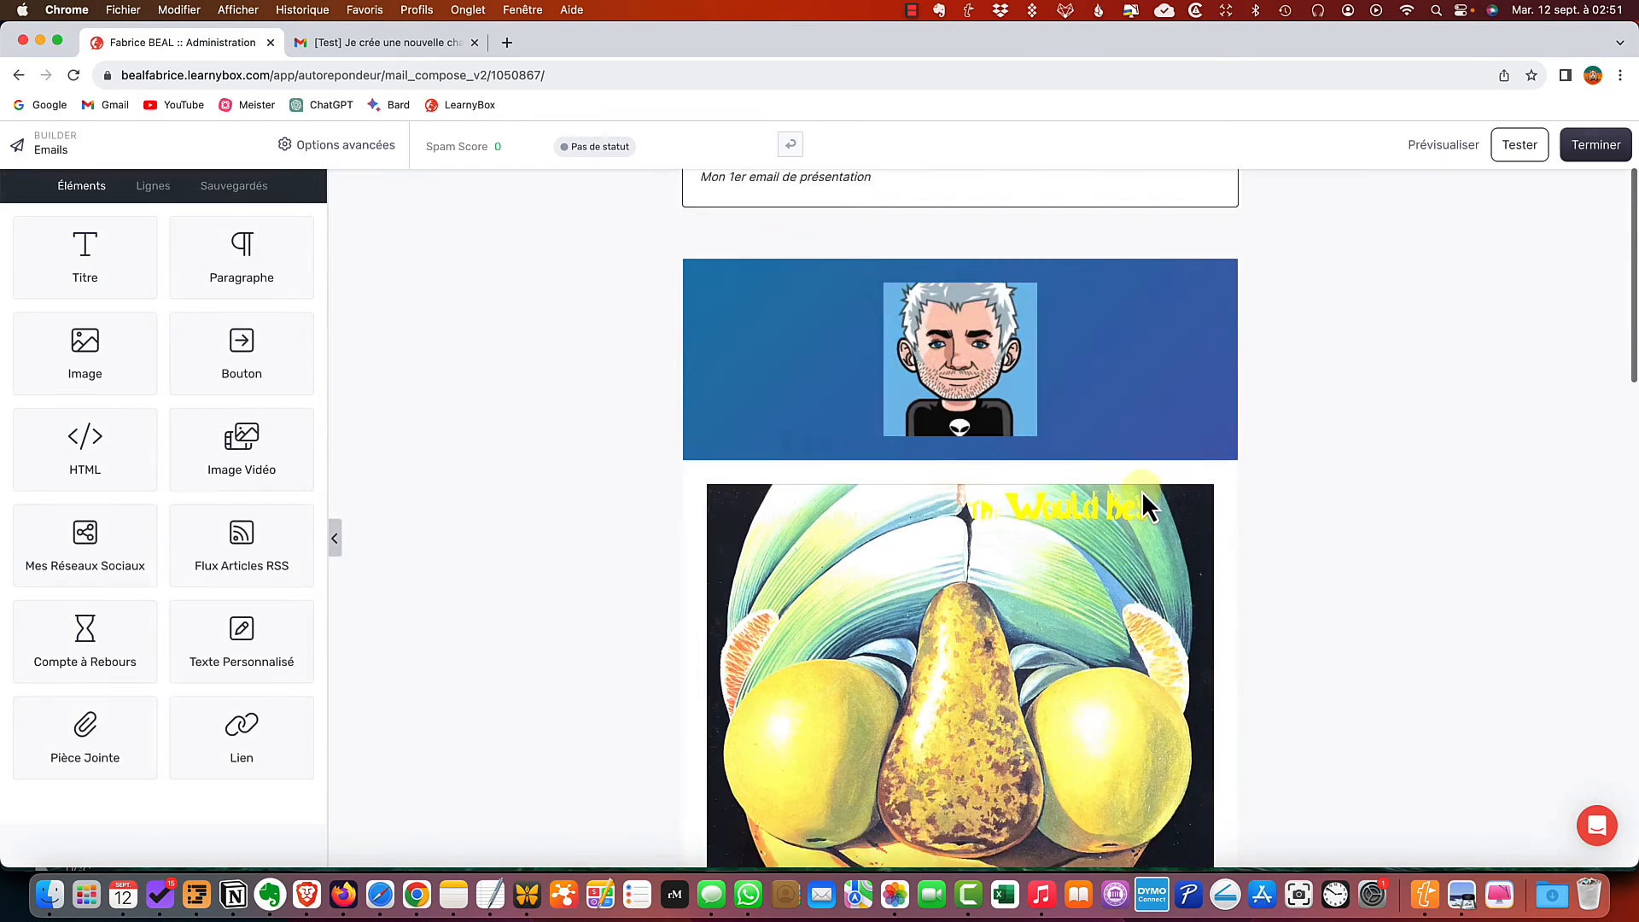
left_click(1008, 439)
scroll(970, 483, "up", 1)
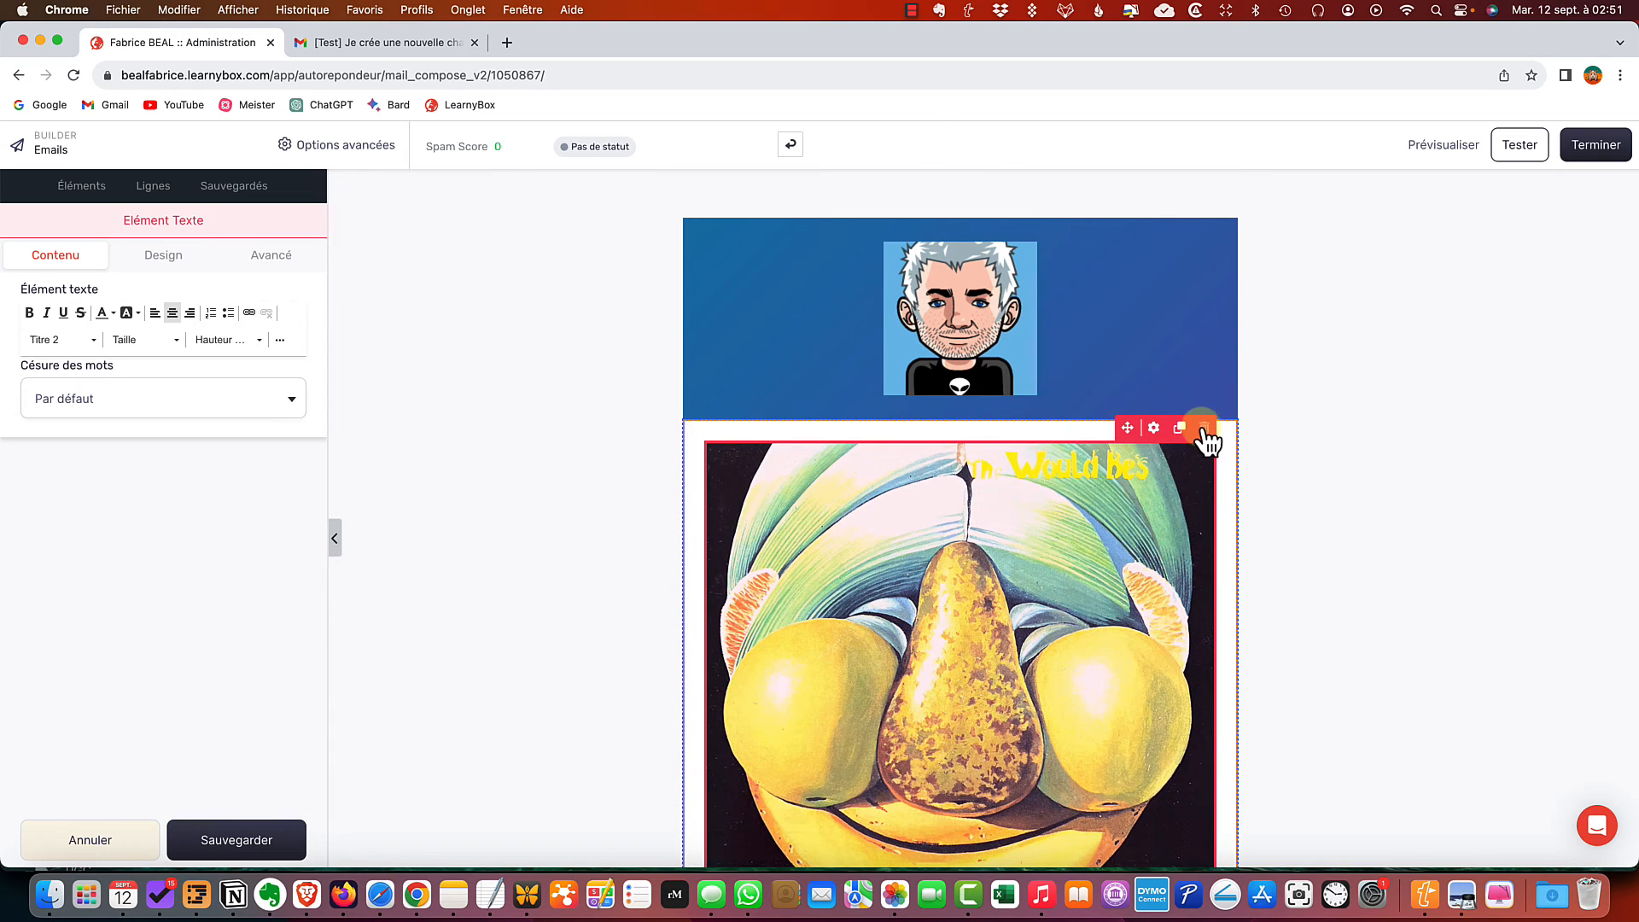
left_click(1203, 428)
left_click(236, 843)
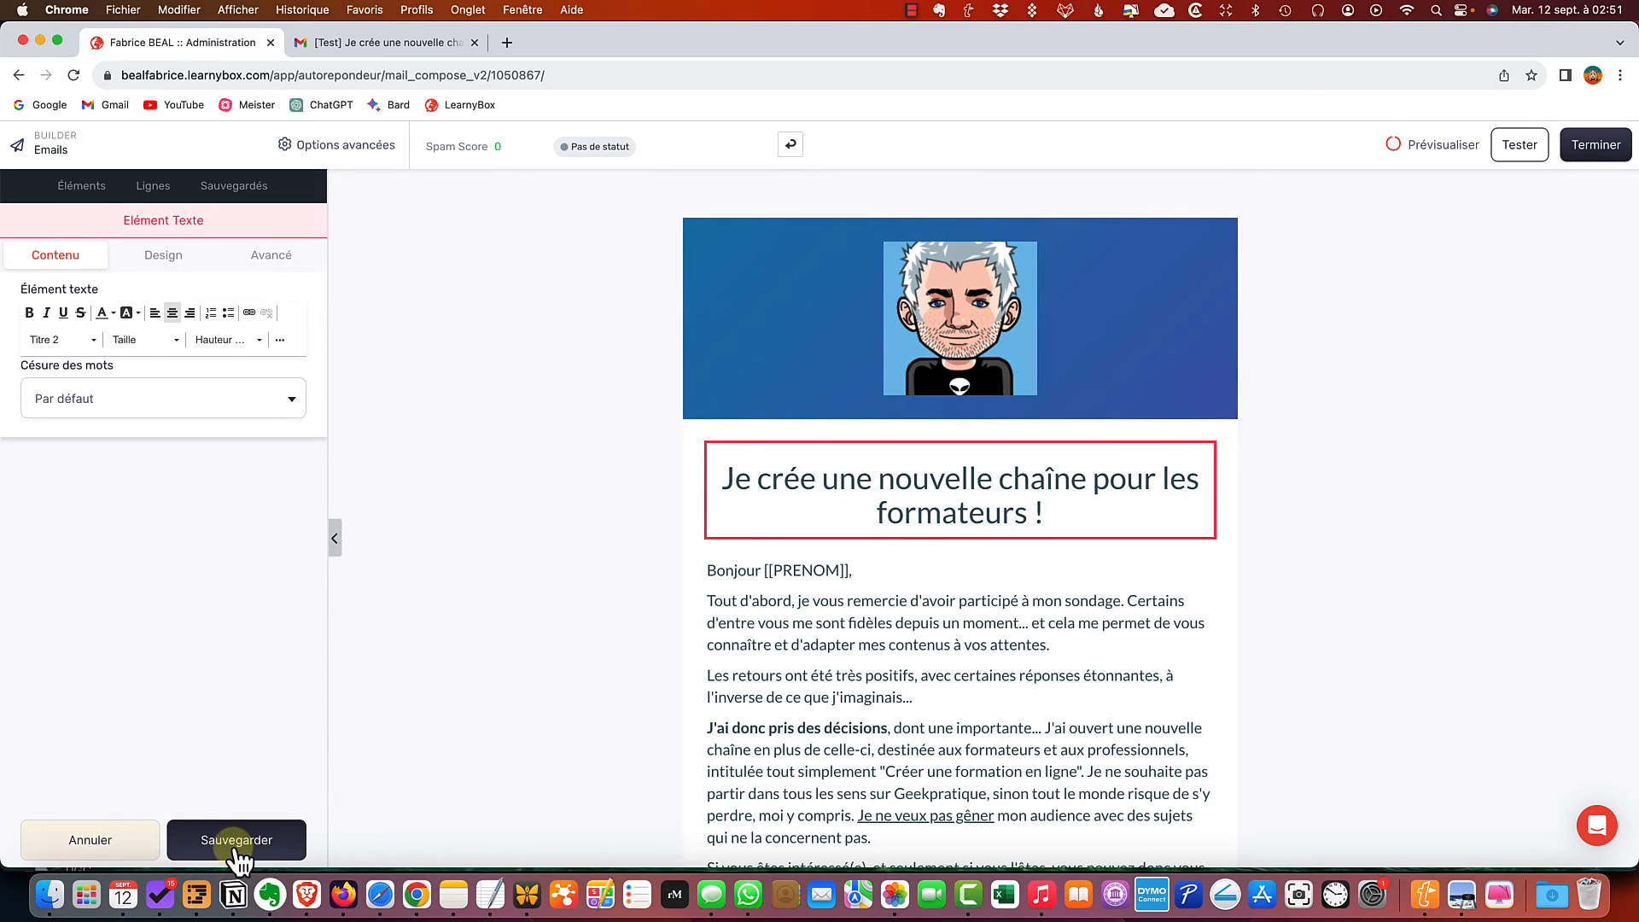
left_click(1601, 145)
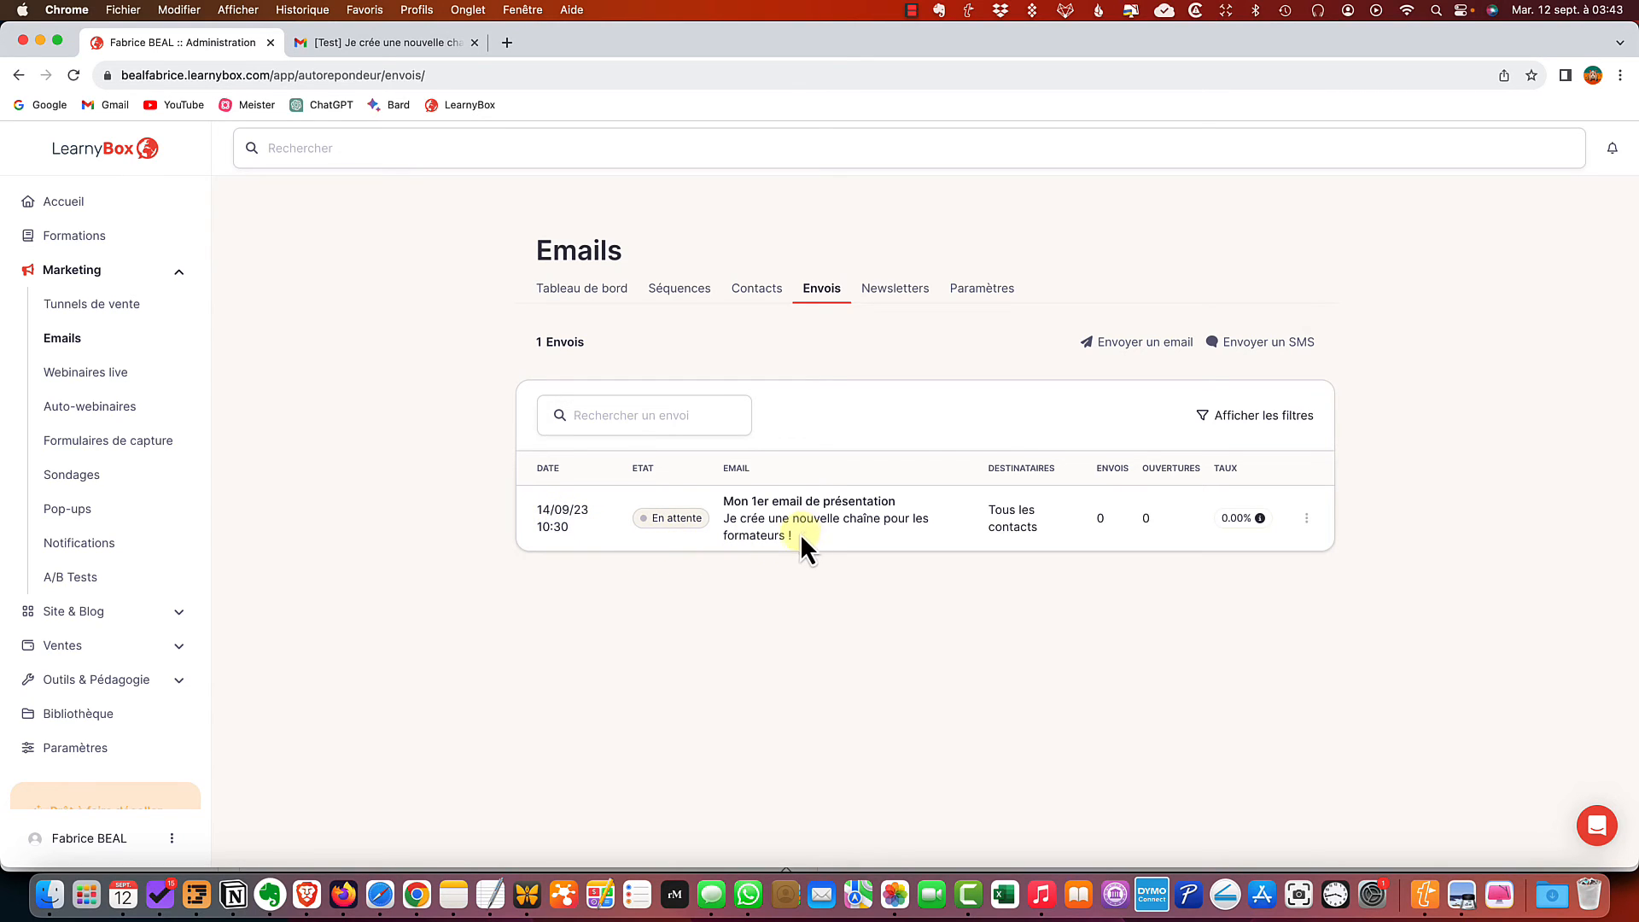
Modify the scheduled send of "Mon 1er email de présentation", setting its date to 15 September 2023 at 15:45, and validate
left_click(1307, 521)
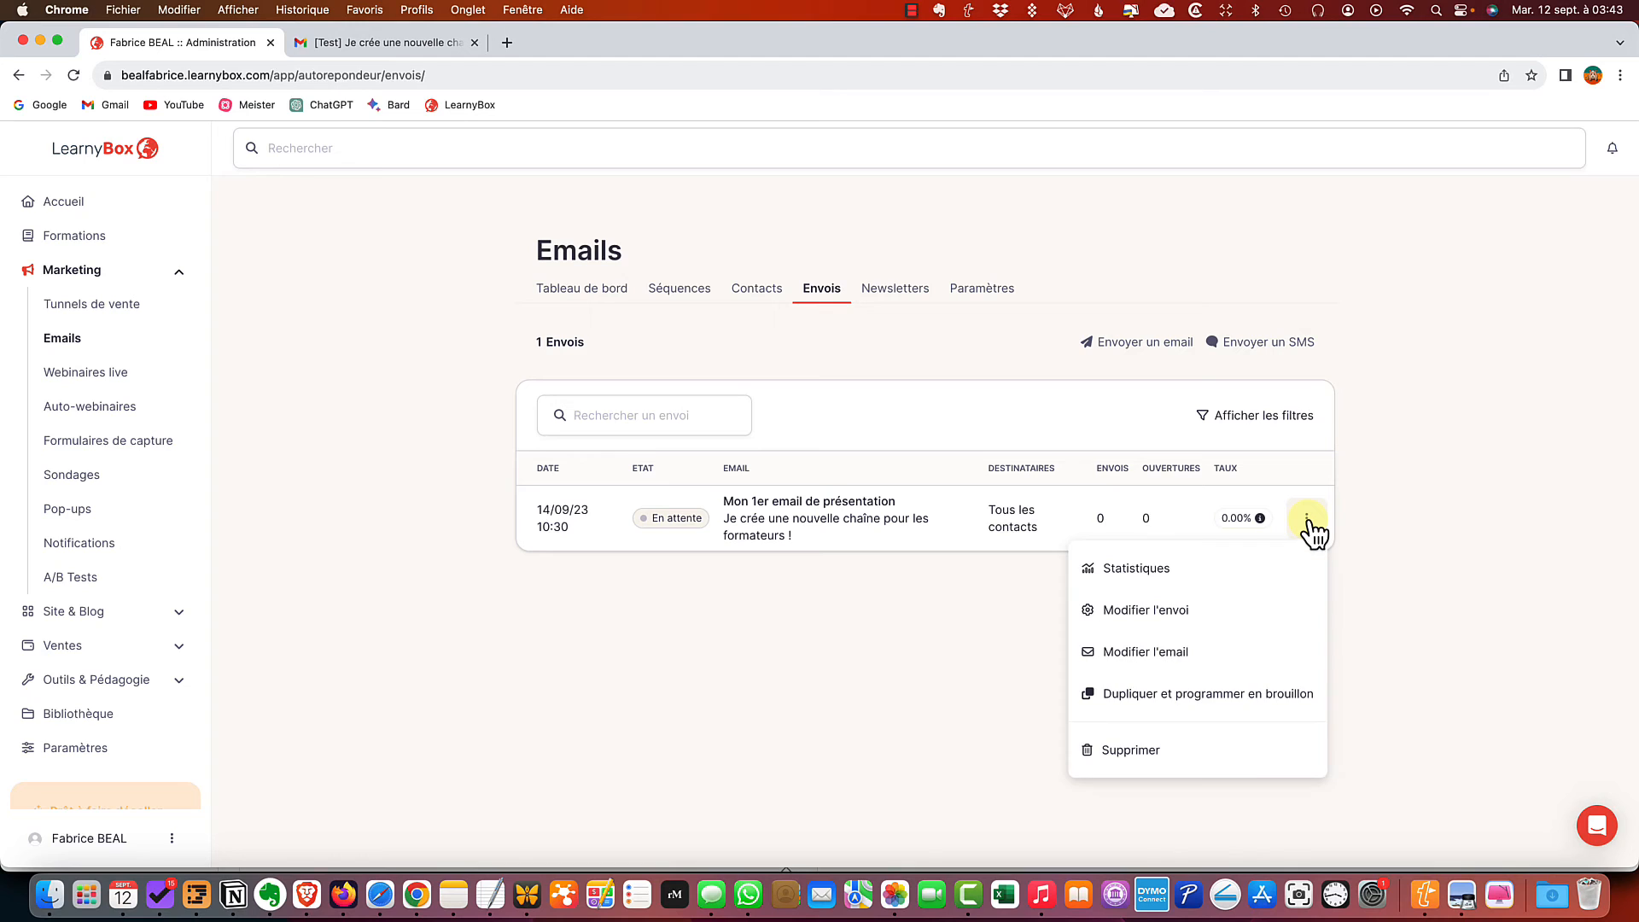
left_click(1152, 611)
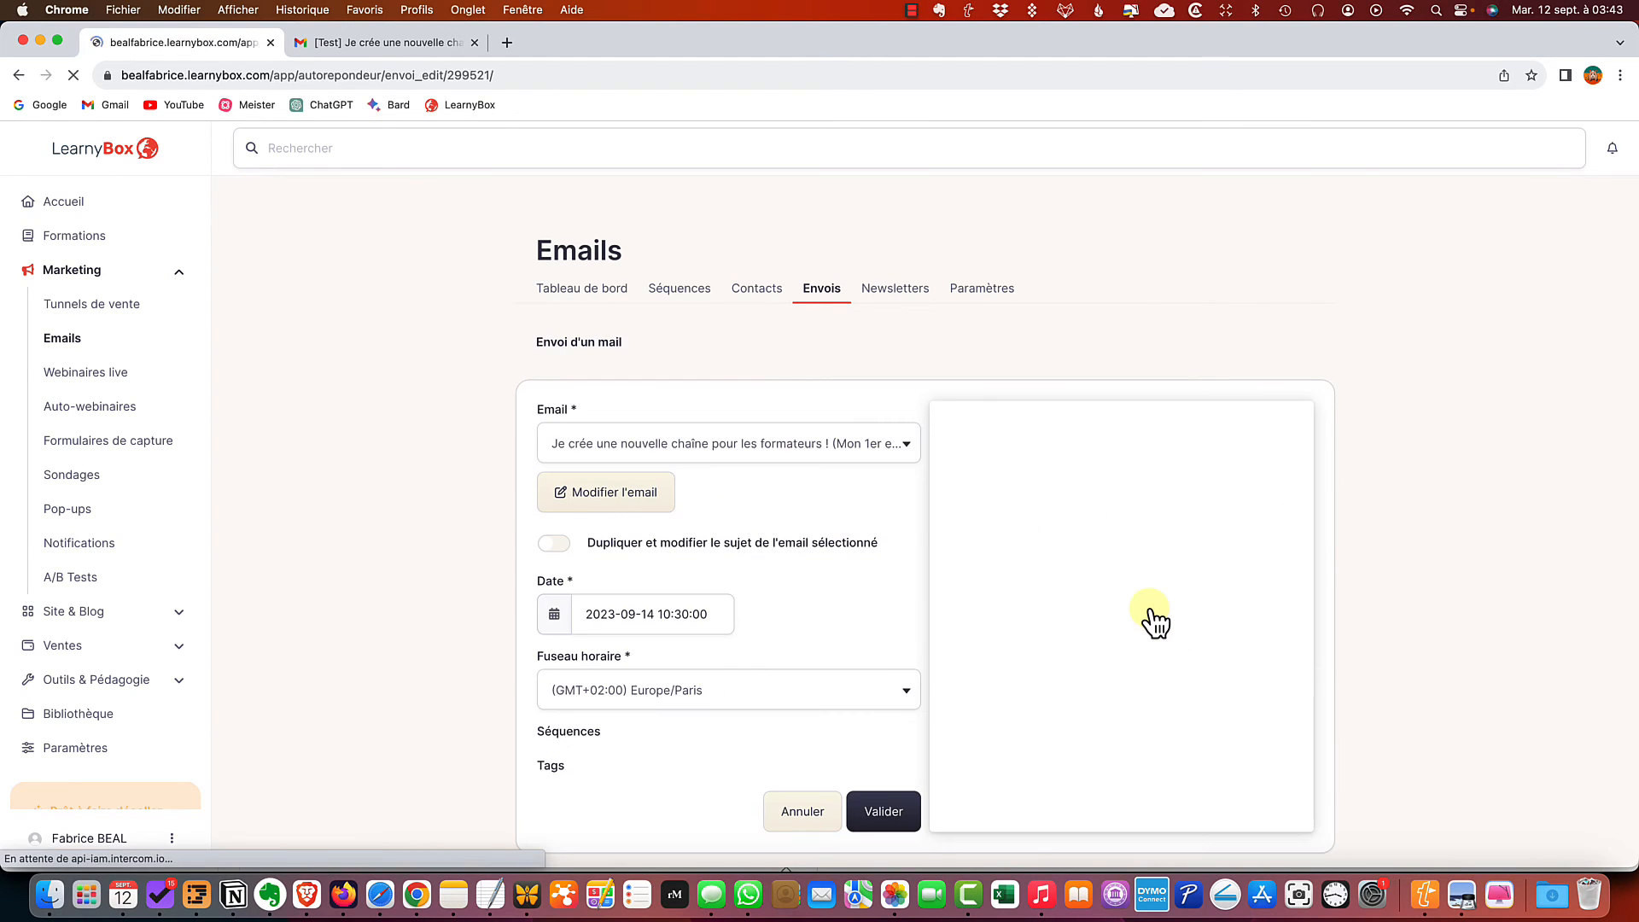
left_click(645, 614)
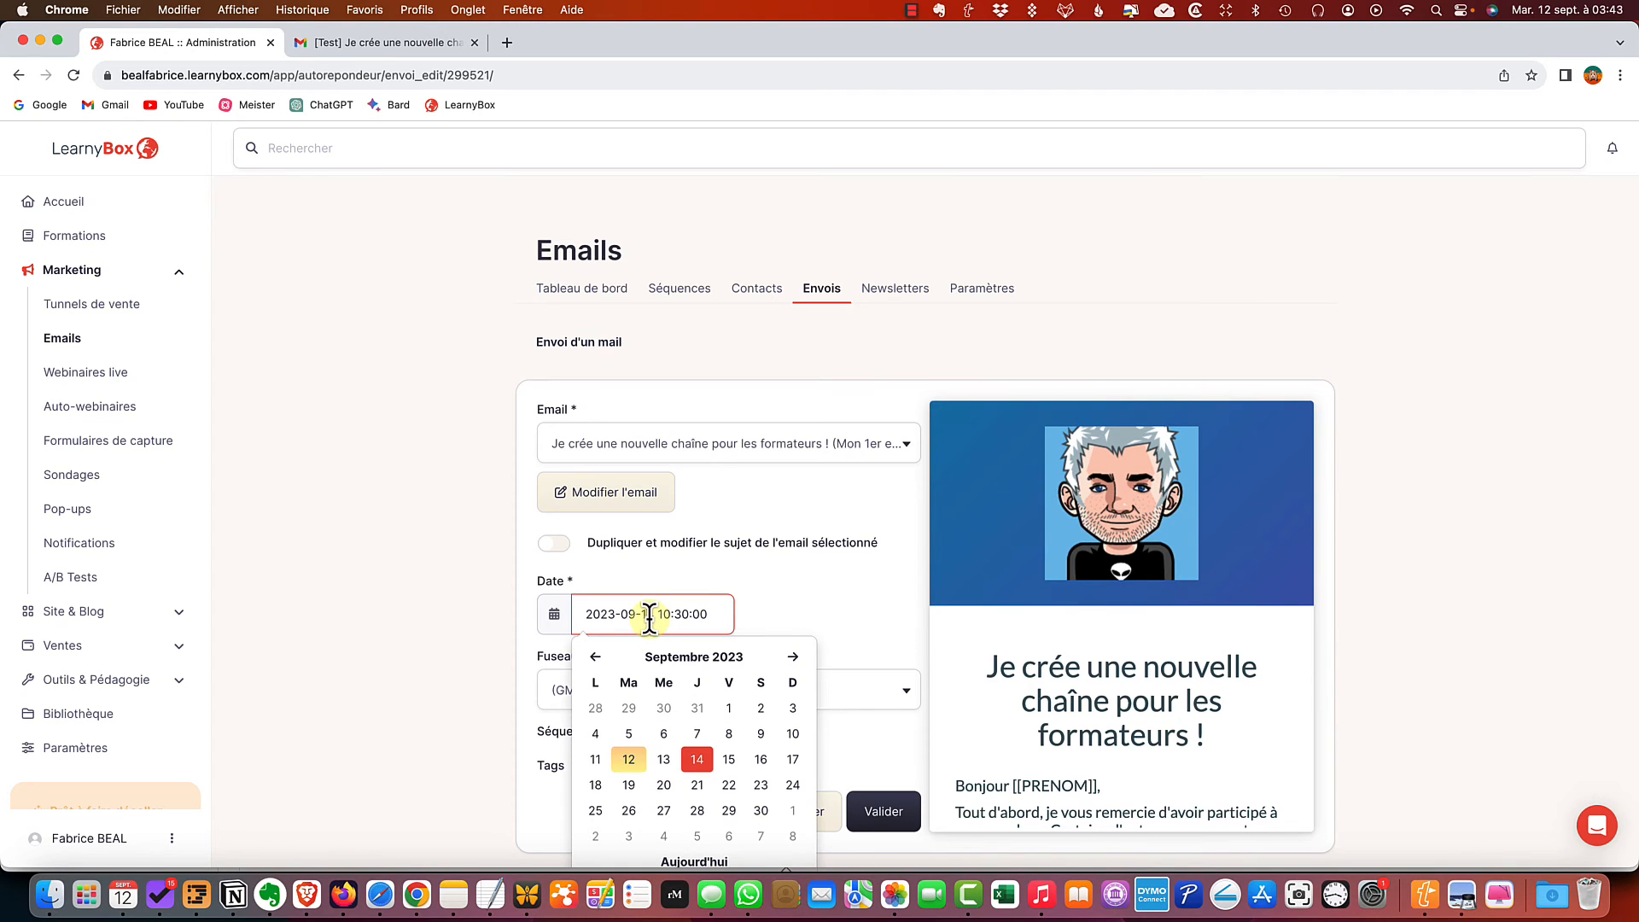
left_click(733, 761)
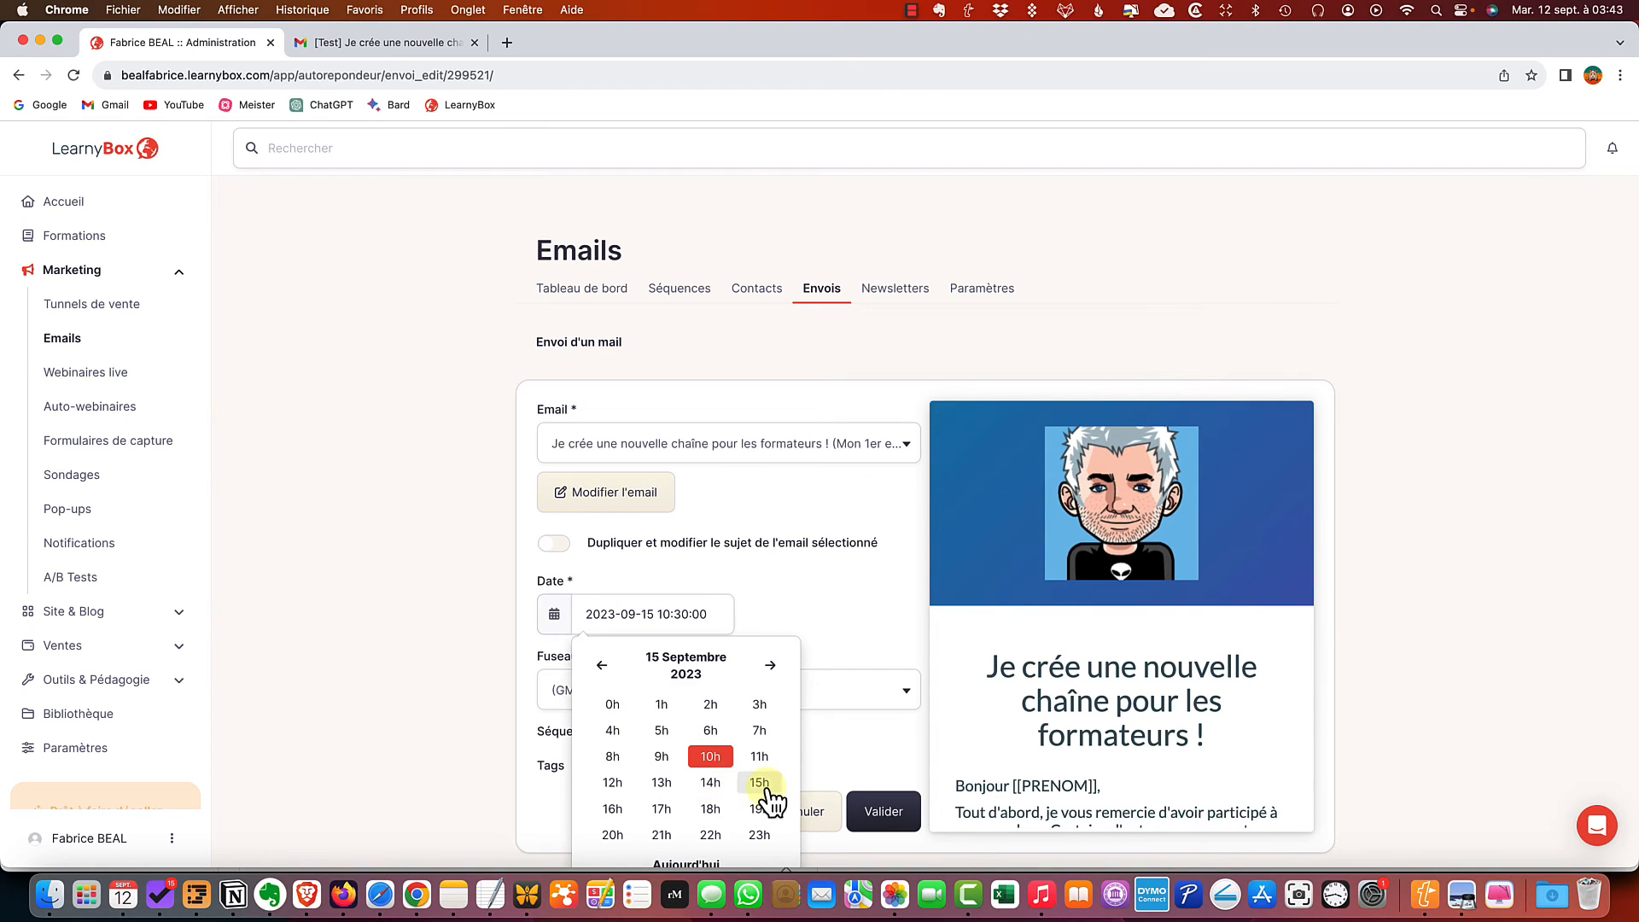
left_click(762, 785)
left_click(661, 756)
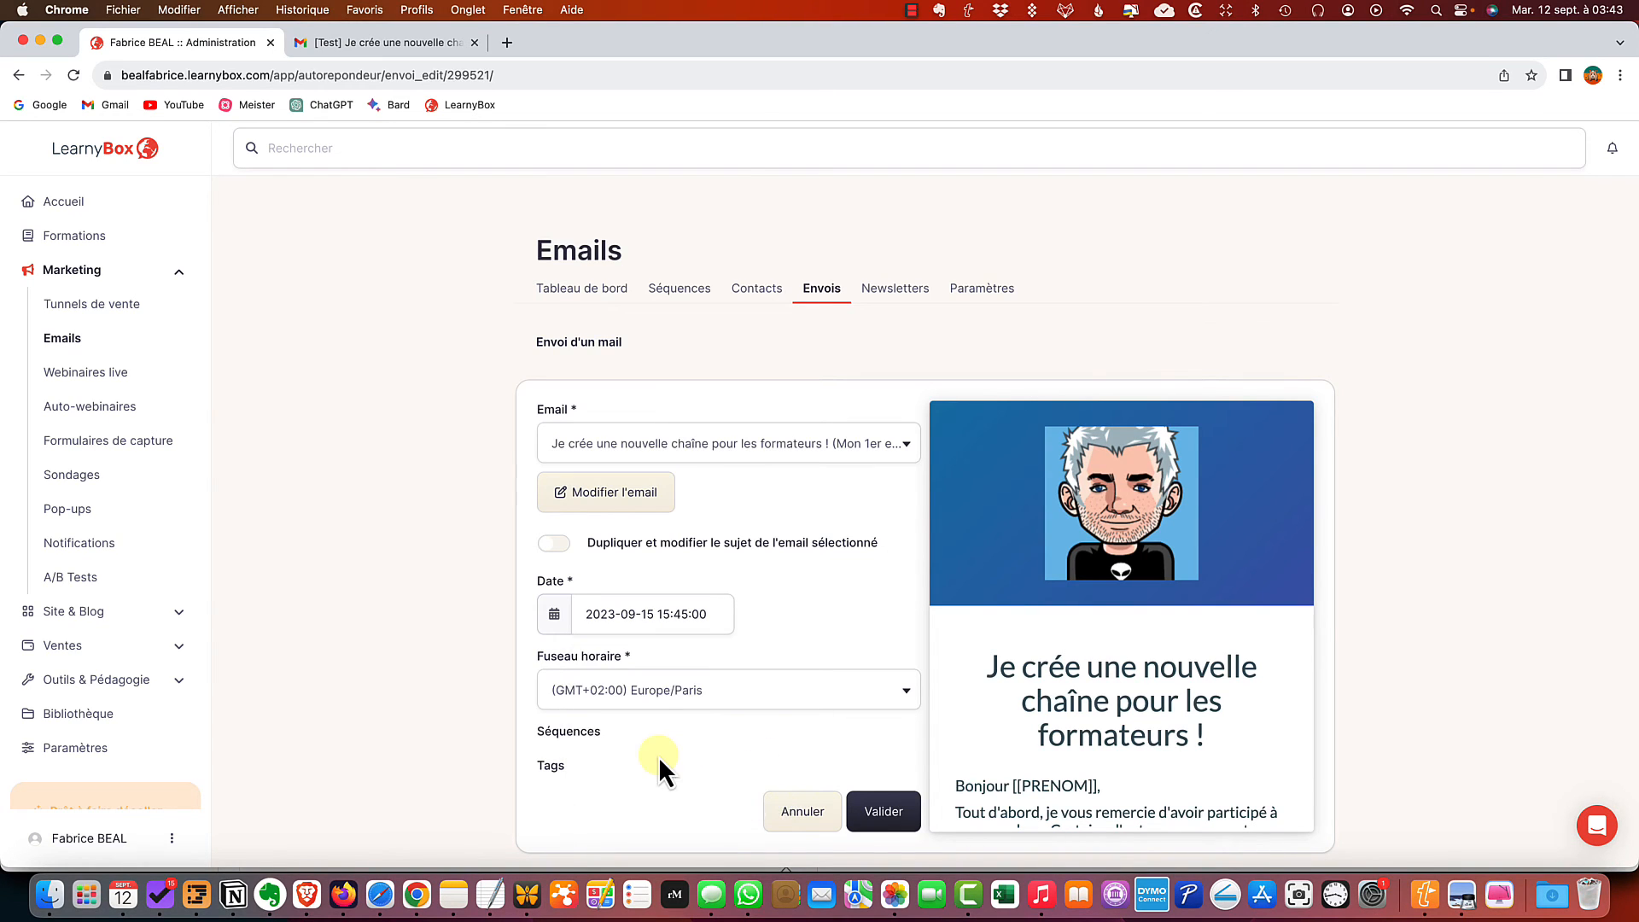
left_click(883, 812)
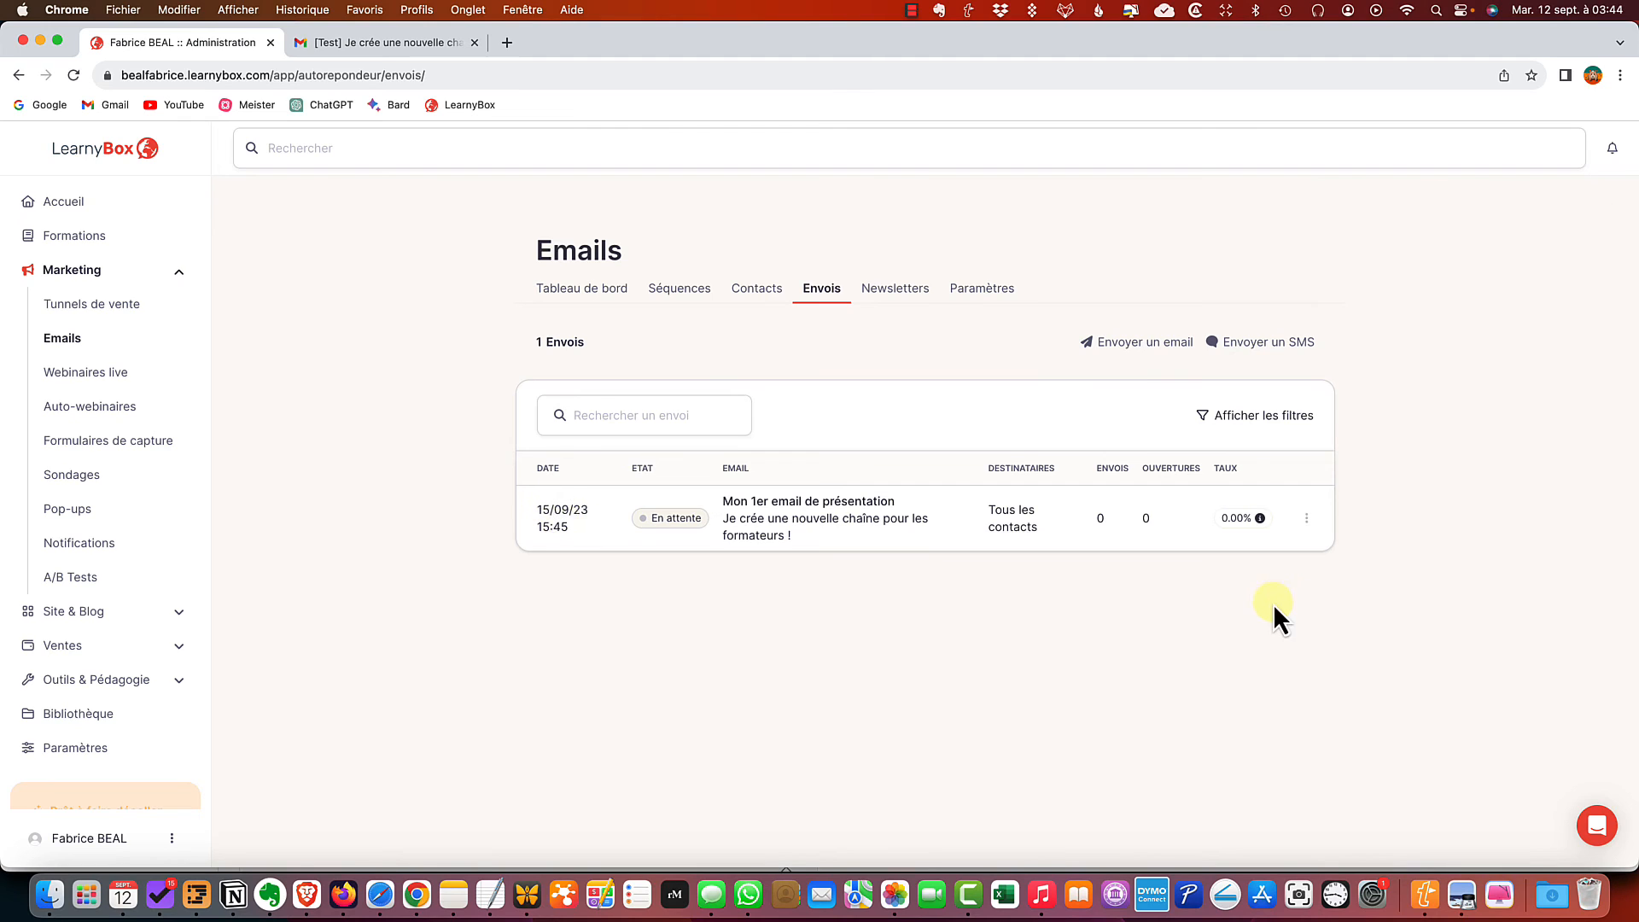
Examine the scheduled send's available actions, including duplication as a draft, and view the theme selection for a new email send before closing it
left_click(1307, 518)
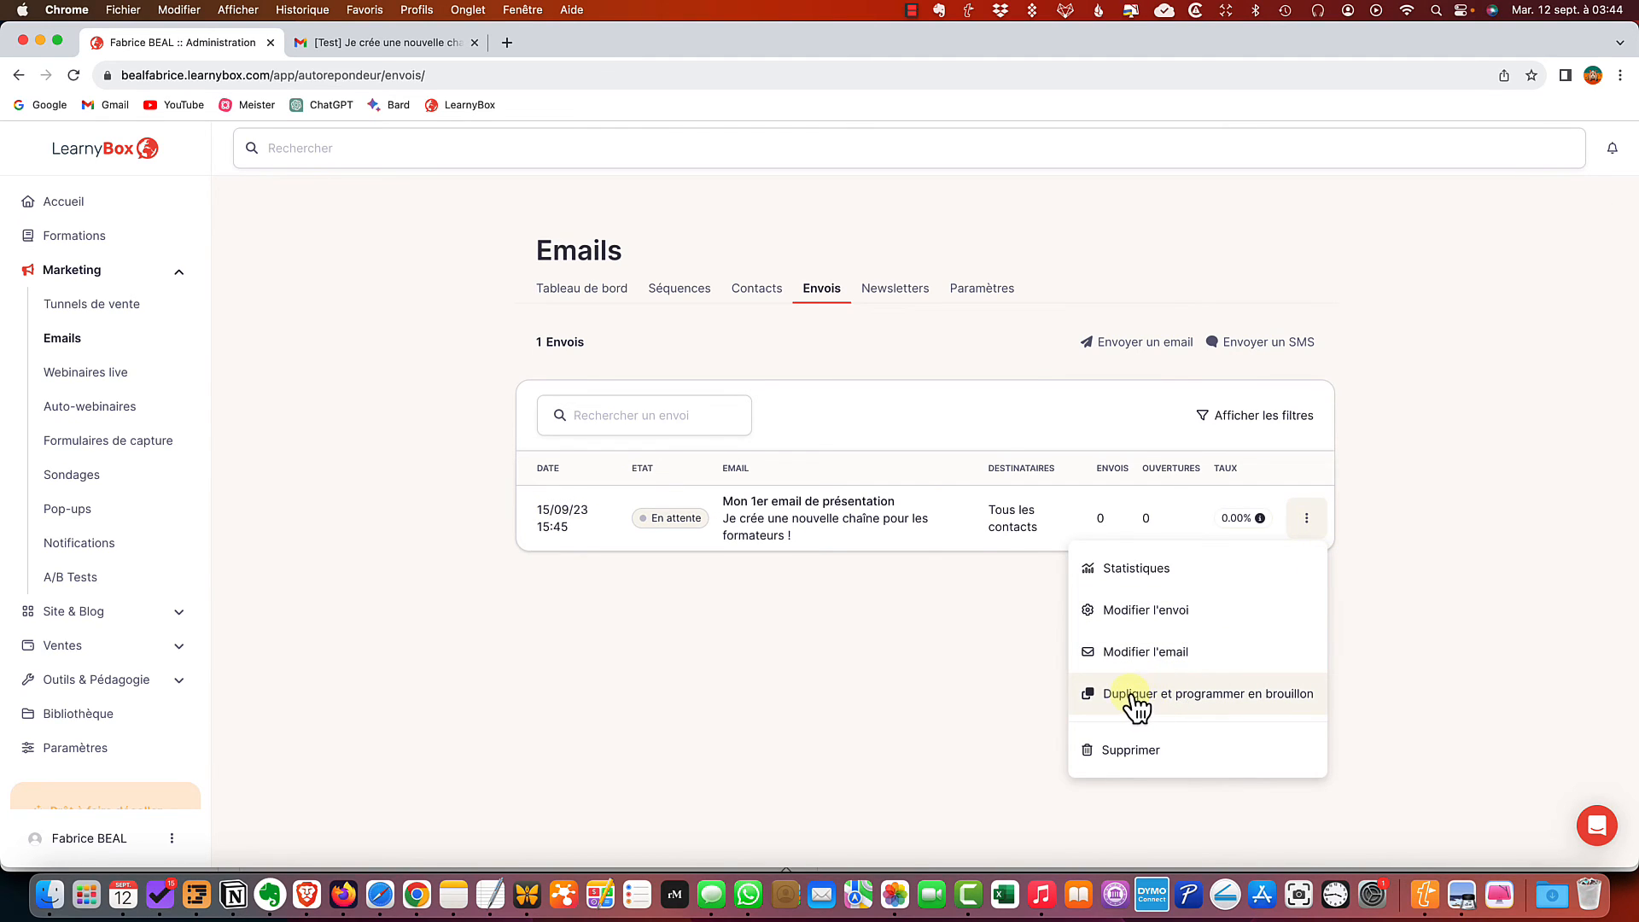
left_click(1253, 695)
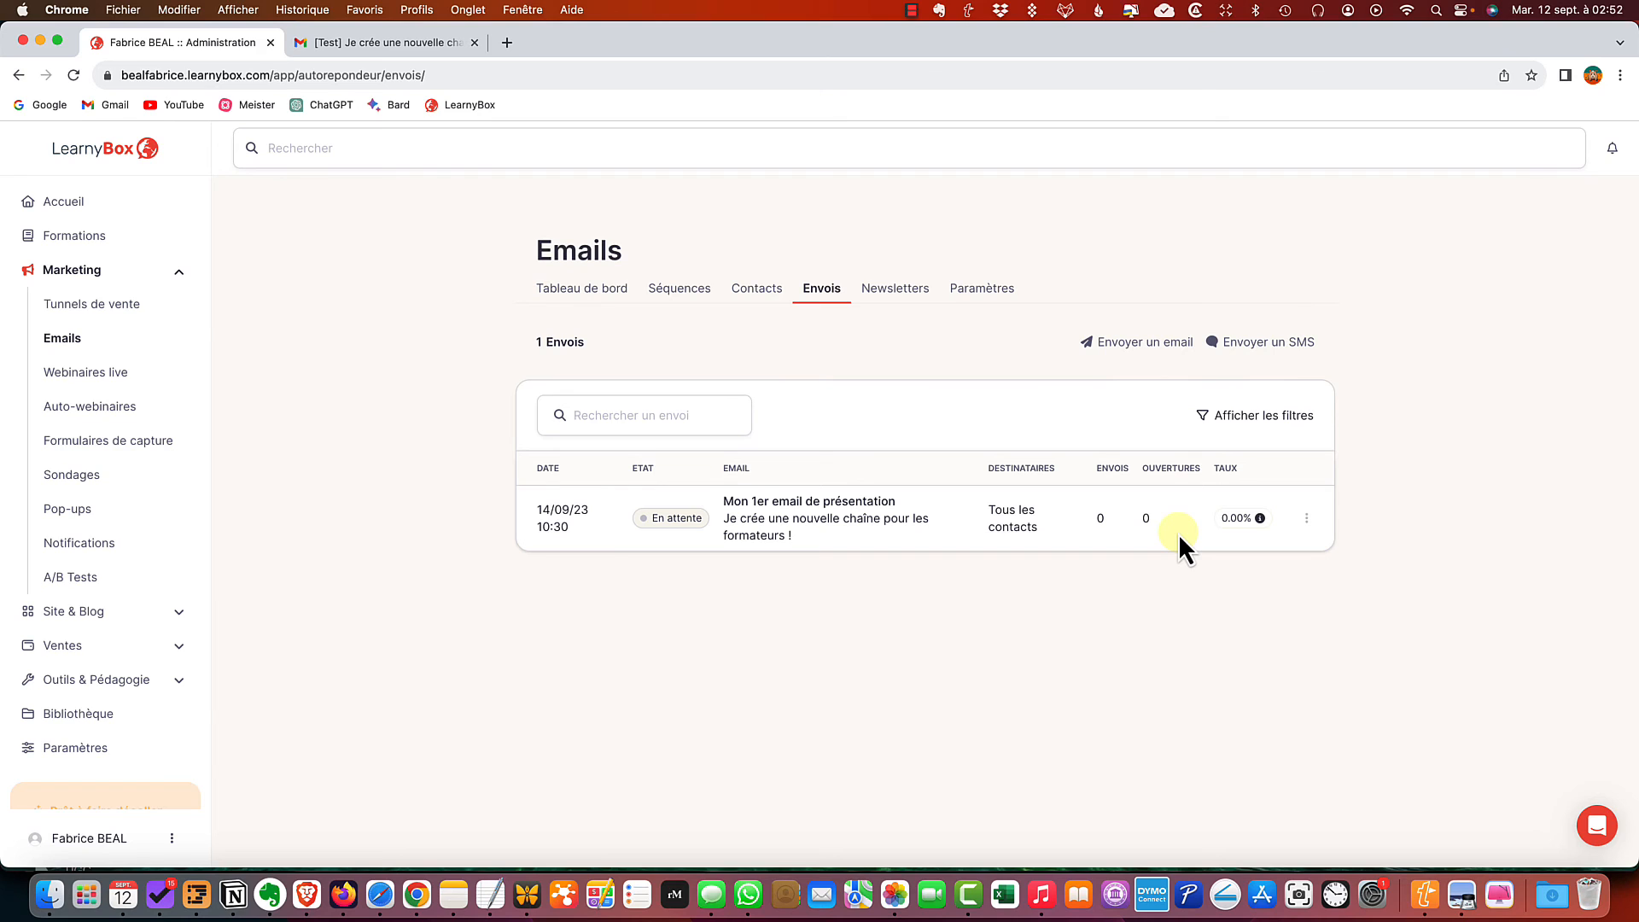
left_click(1129, 342)
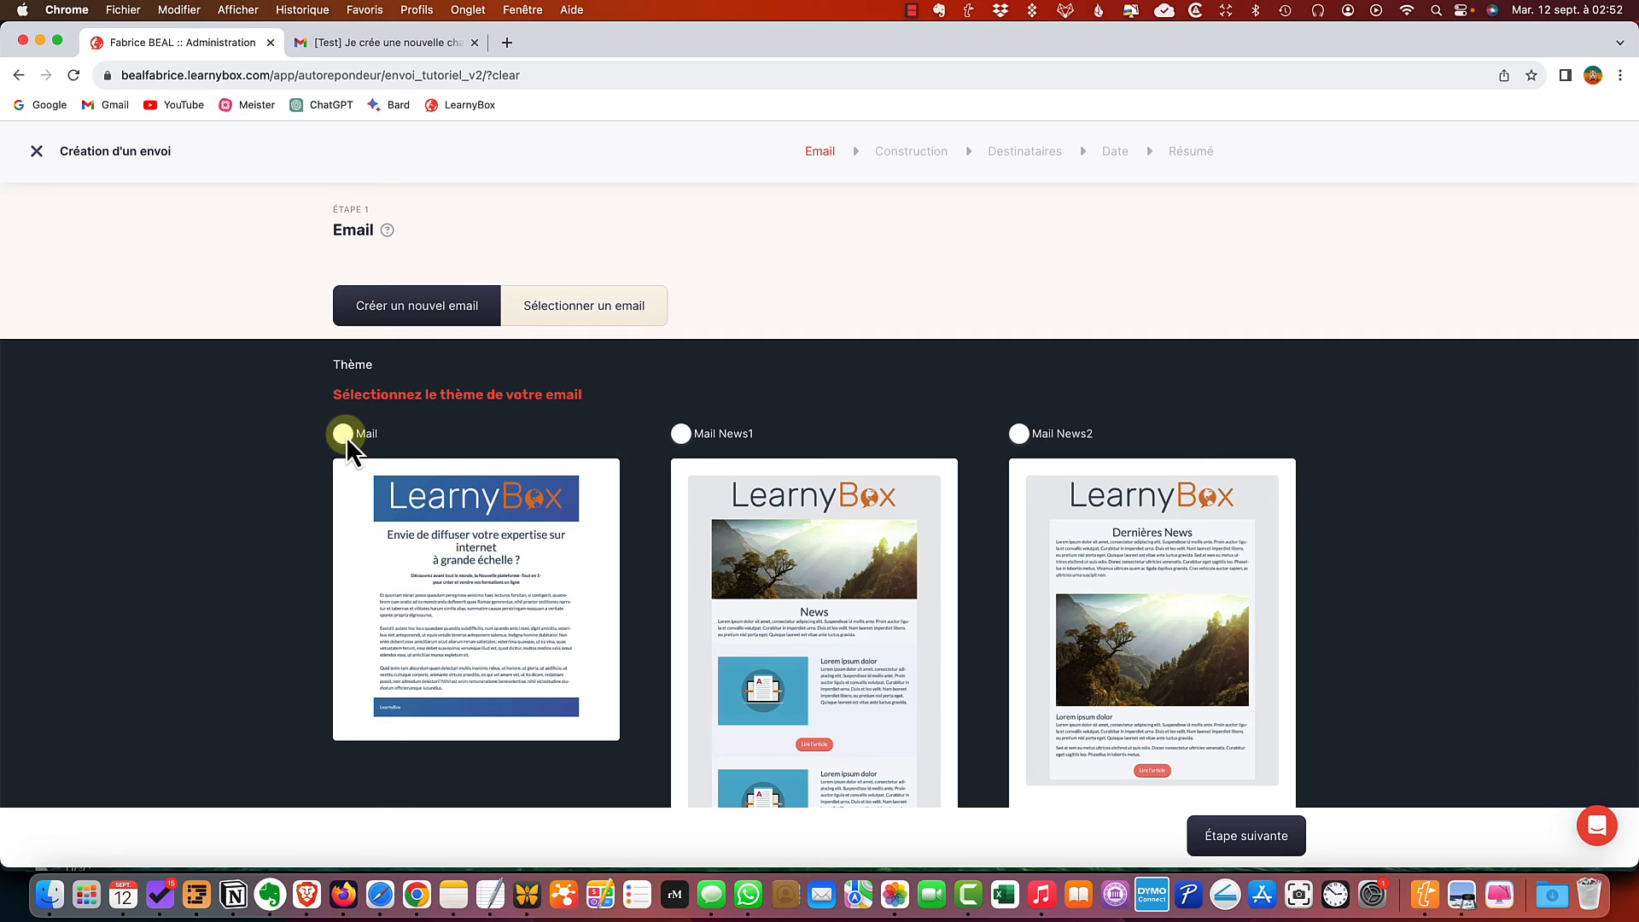
left_click(36, 151)
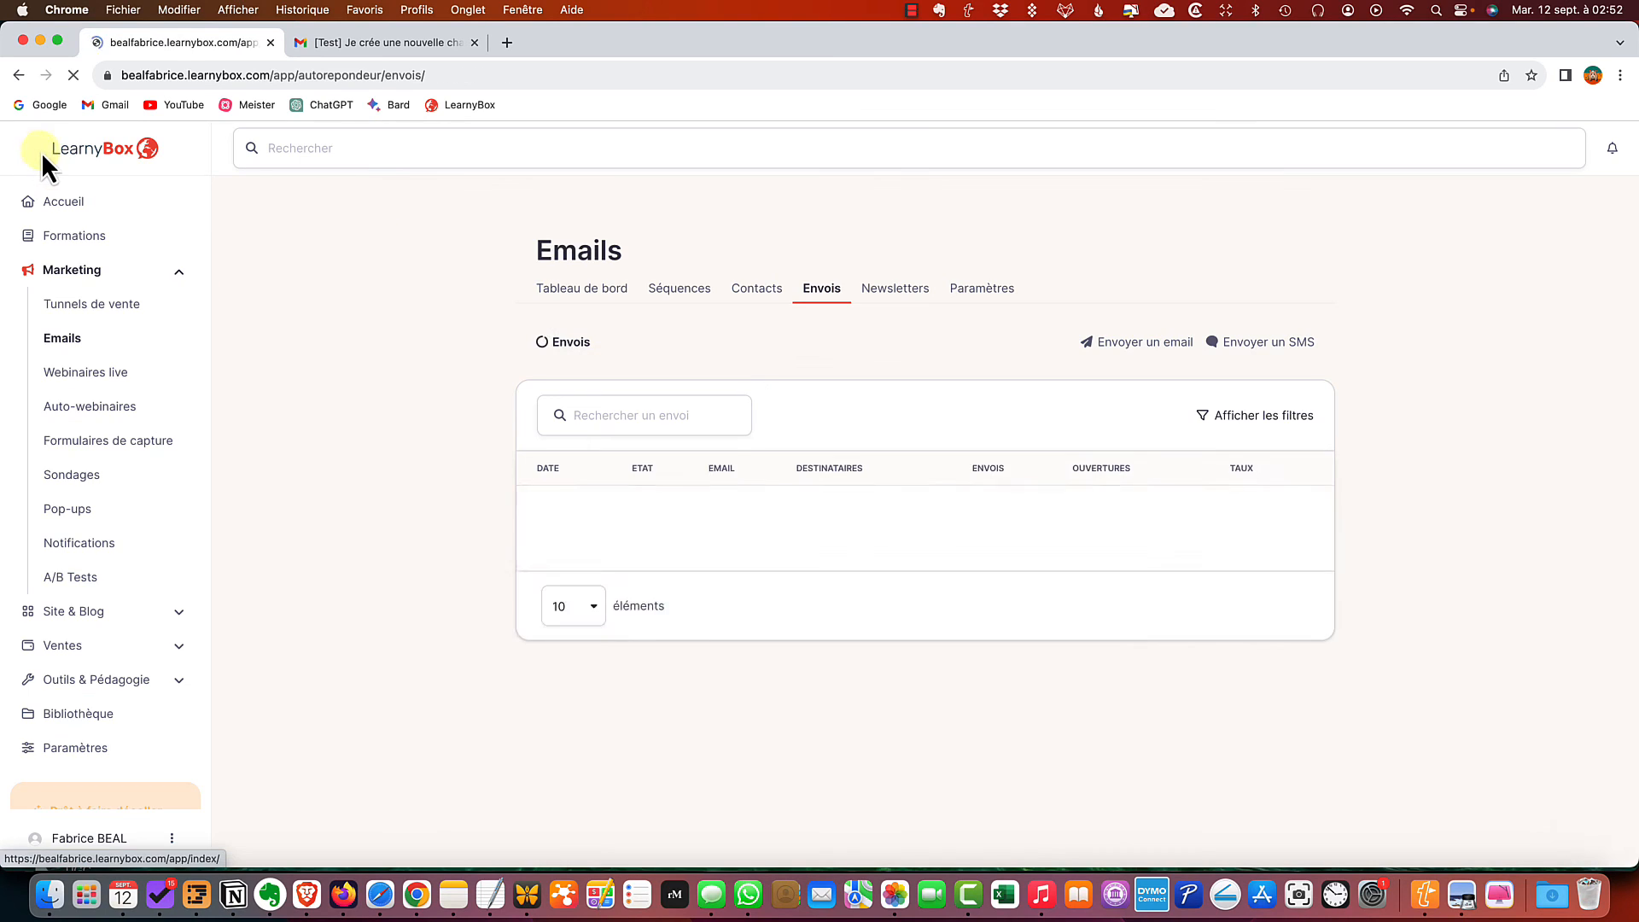